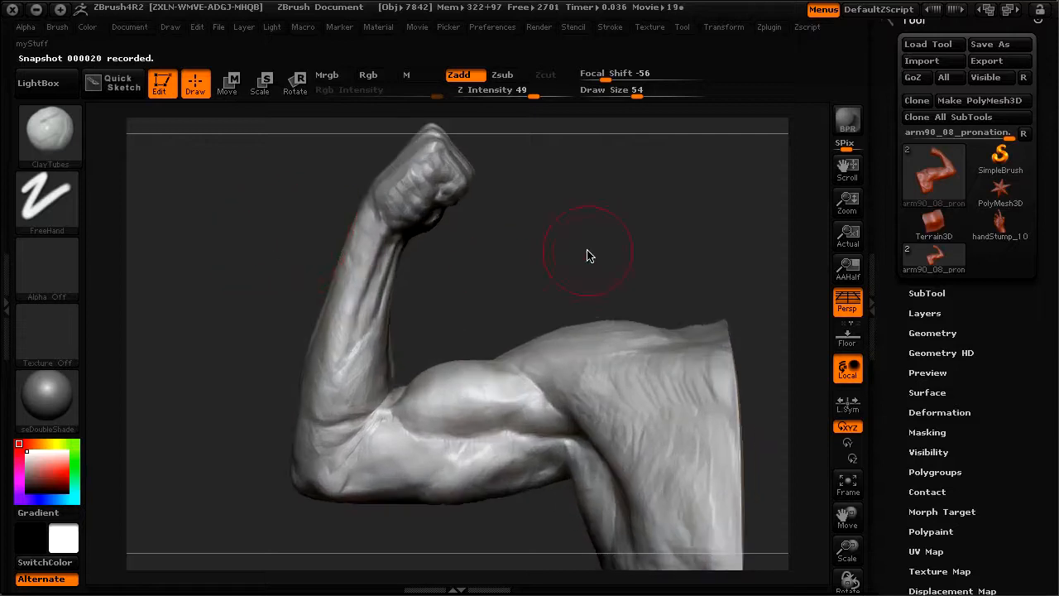
# - Reduce the draw size to 34 and switch the sculpting brush to InsertEar
pyautogui.press('[')
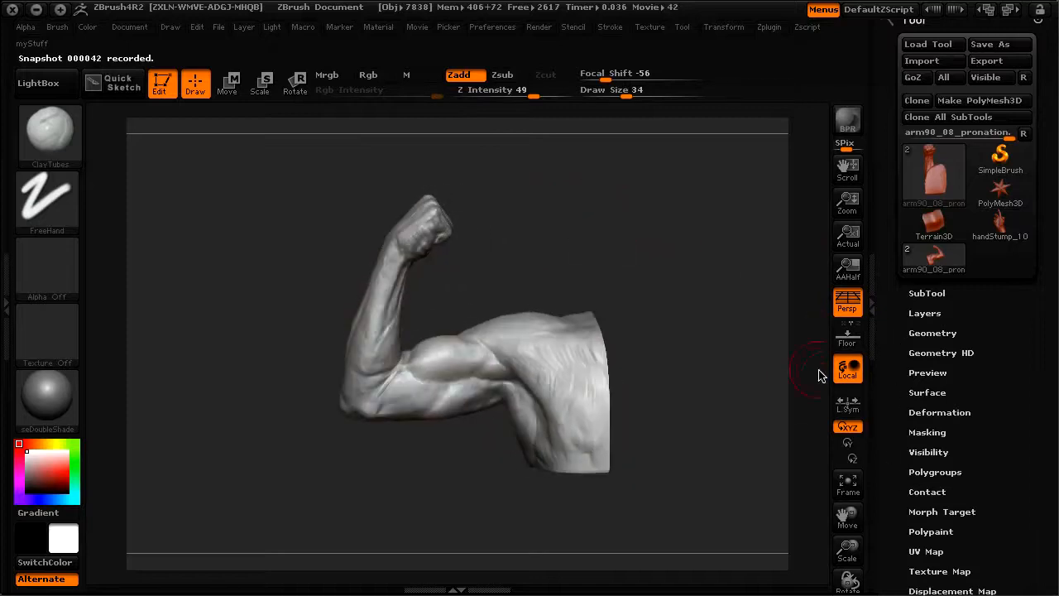
pyautogui.click(42, 138)
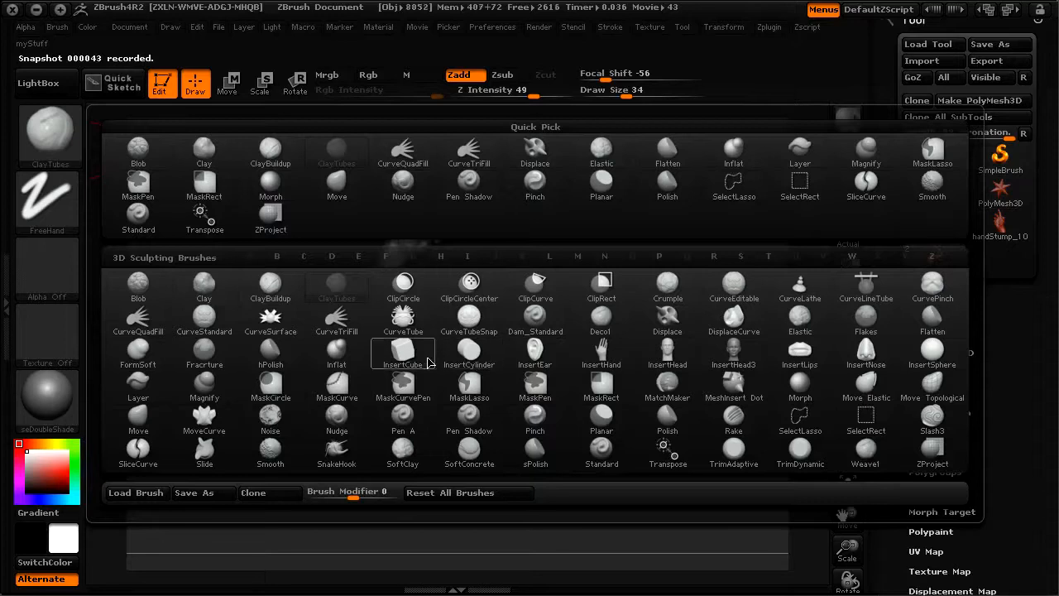
pyautogui.moveTo(397, 355)
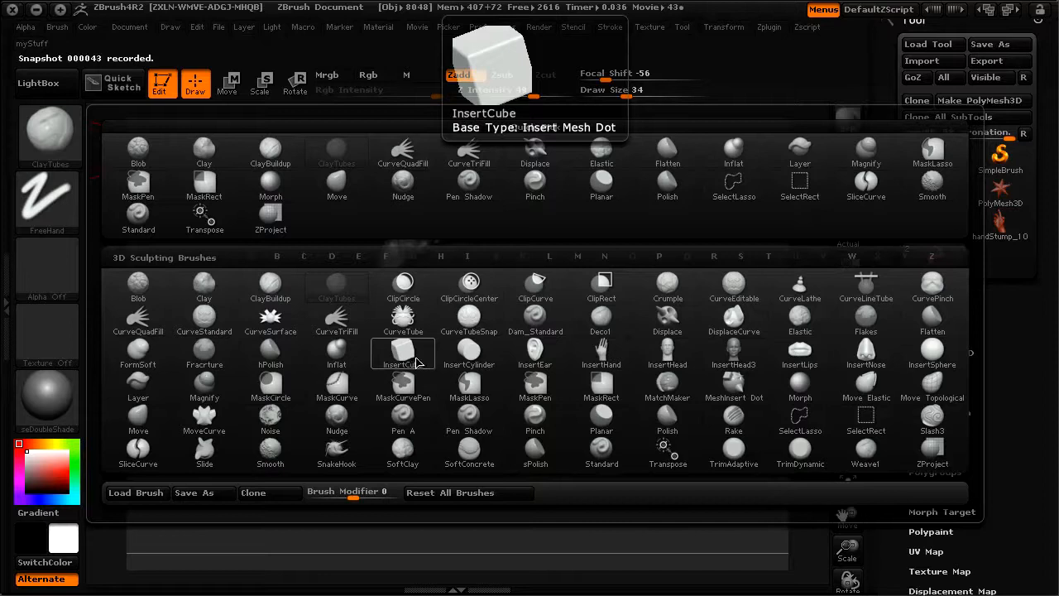
pyautogui.click(534, 354)
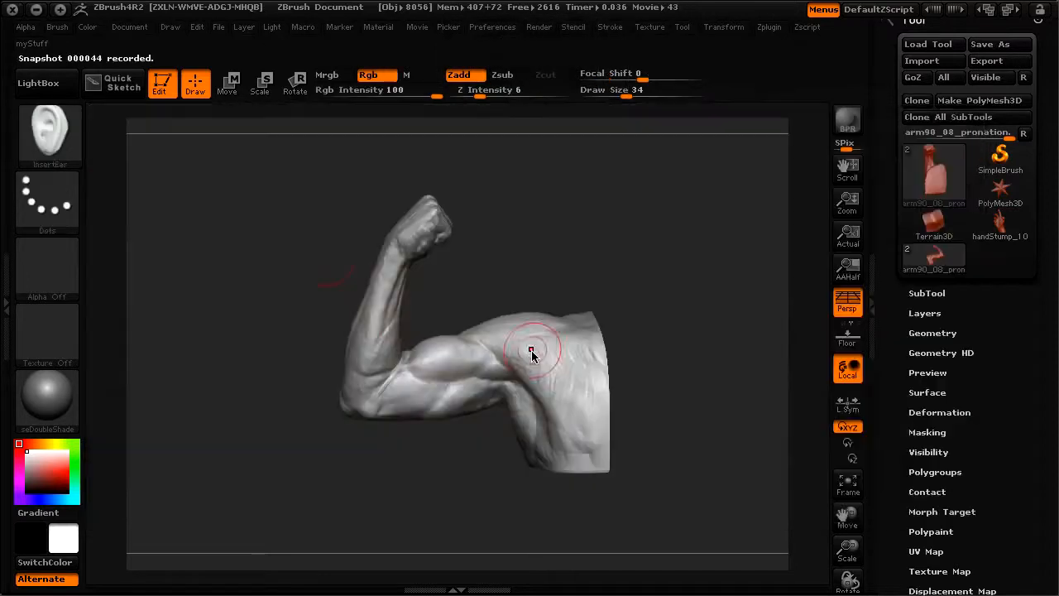
pyautogui.click(52, 140)
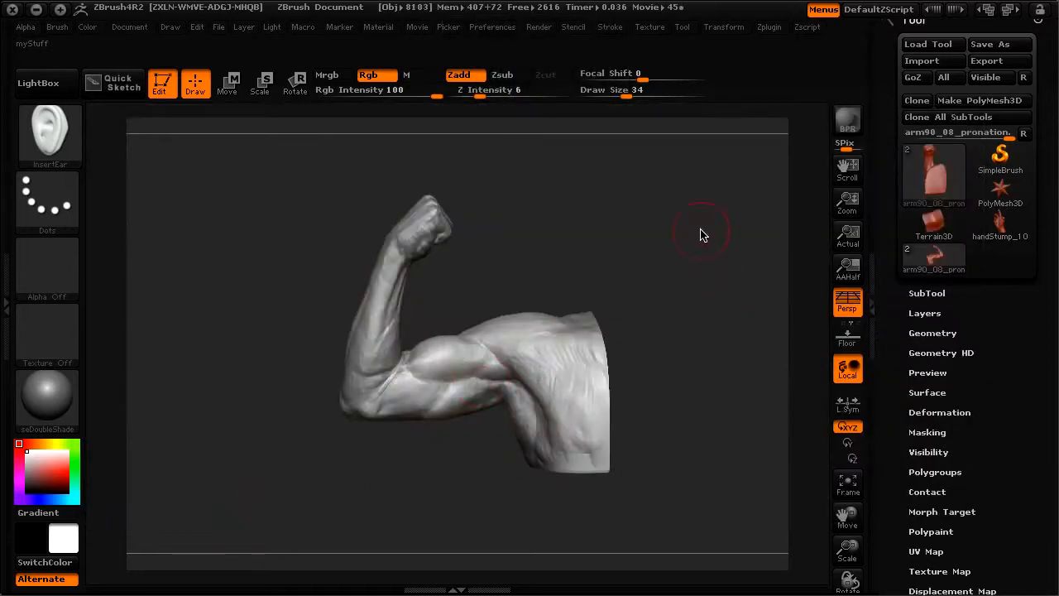
# - Delete the arm90_06_refining subtool, leaving the arm with the fist in the subtool list
pyautogui.moveTo(700, 235); pyautogui.dragTo(784, 309)
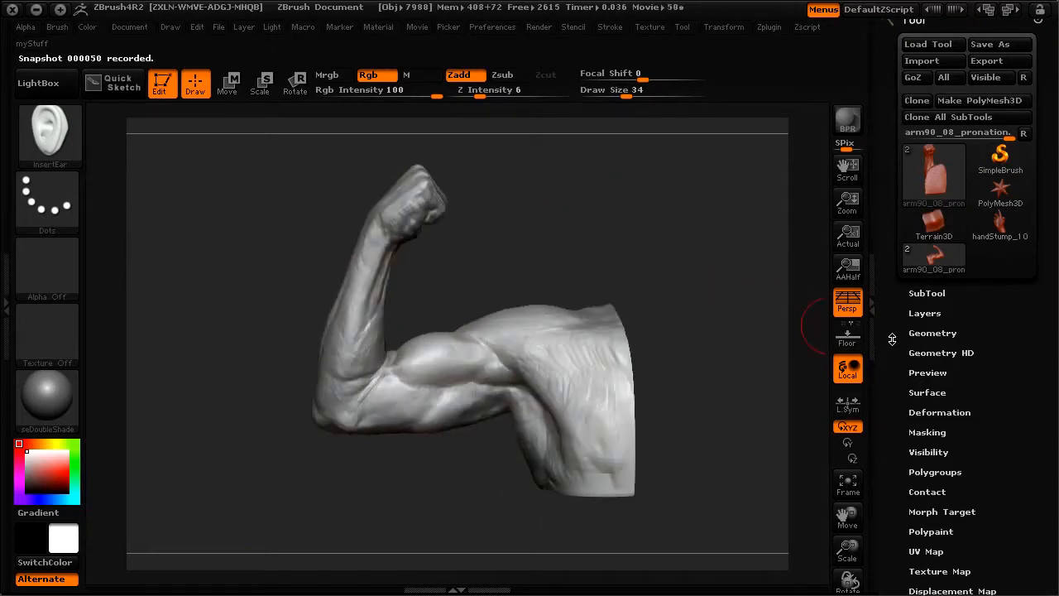
pyautogui.moveTo(895, 345); pyautogui.dragTo(893, 305)
pyautogui.click(923, 251)
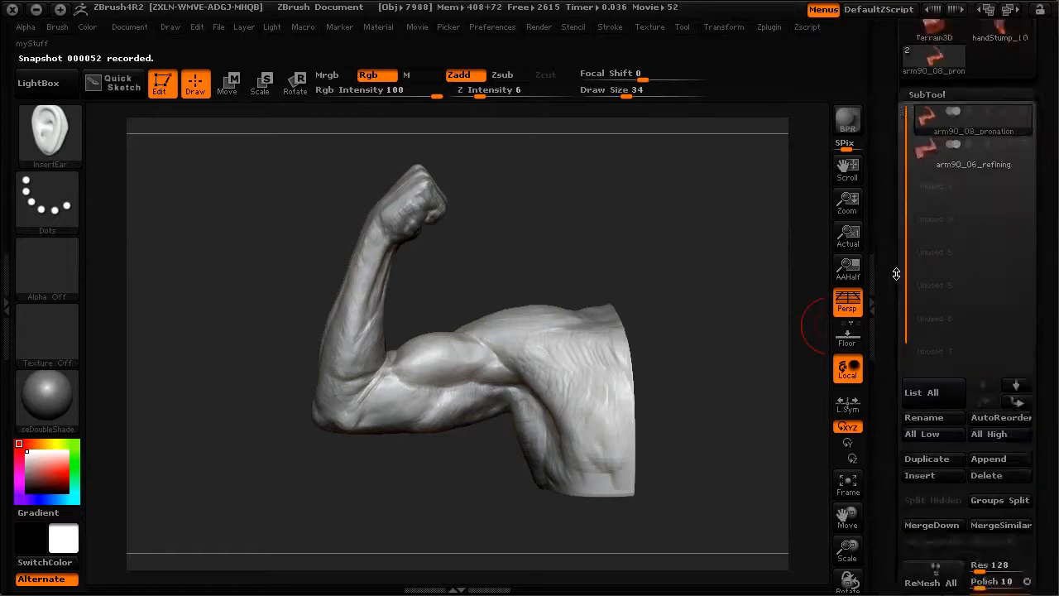
pyautogui.click(945, 242)
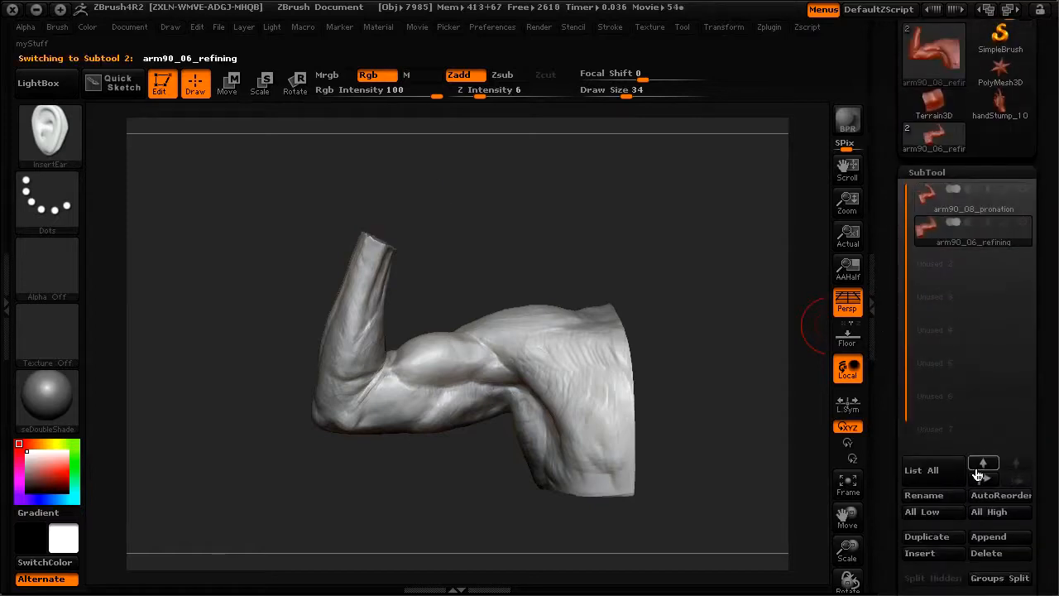
pyautogui.click(984, 554)
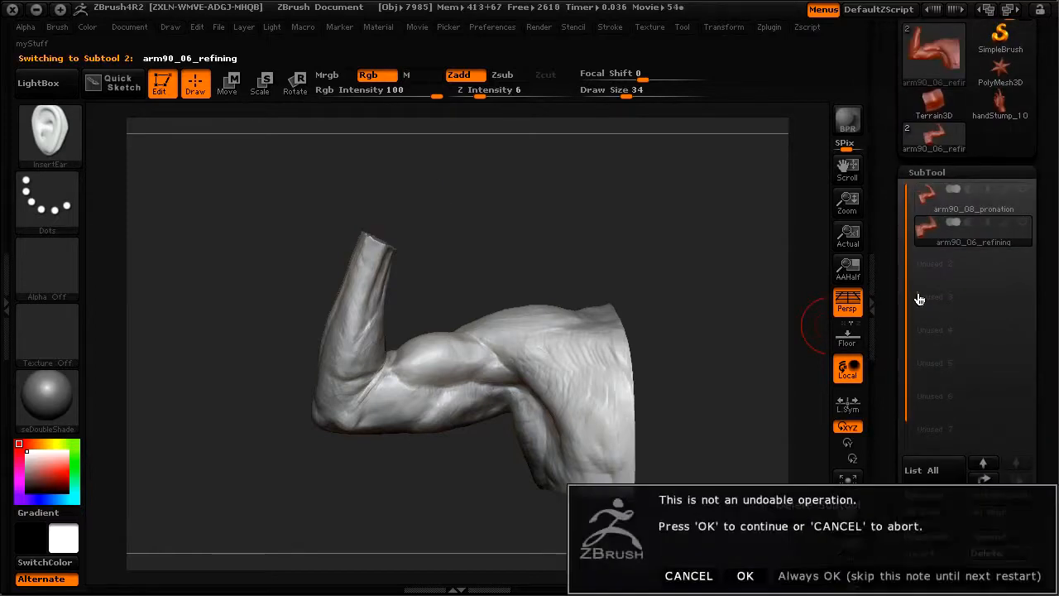
pyautogui.click(747, 574)
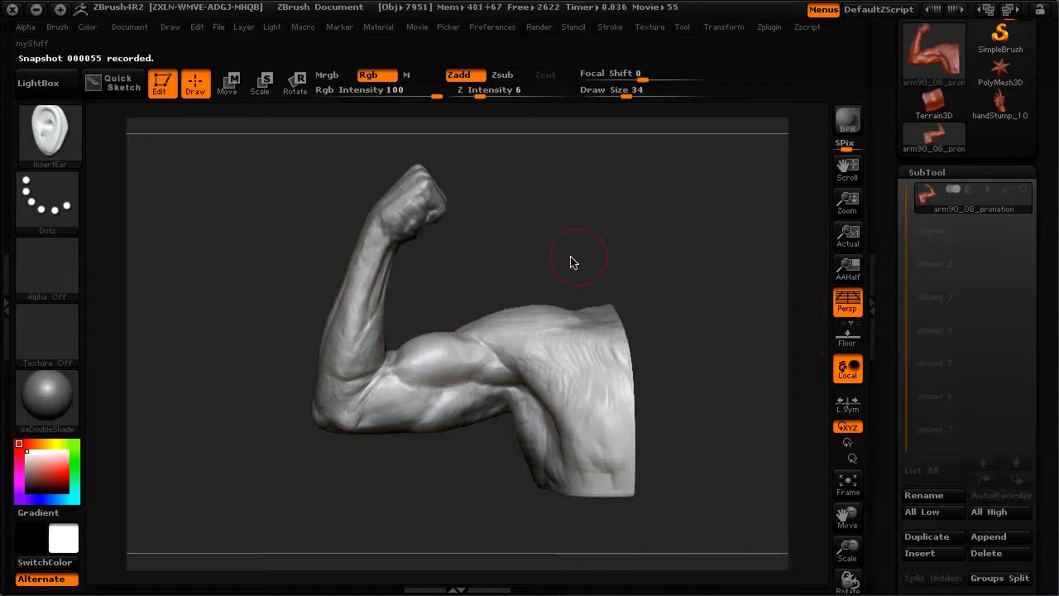
# - Duplicate the arm90_08_pronation subtool and activate the lower of the two entries
pyautogui.moveTo(536, 239); pyautogui.dragTo(563, 230)
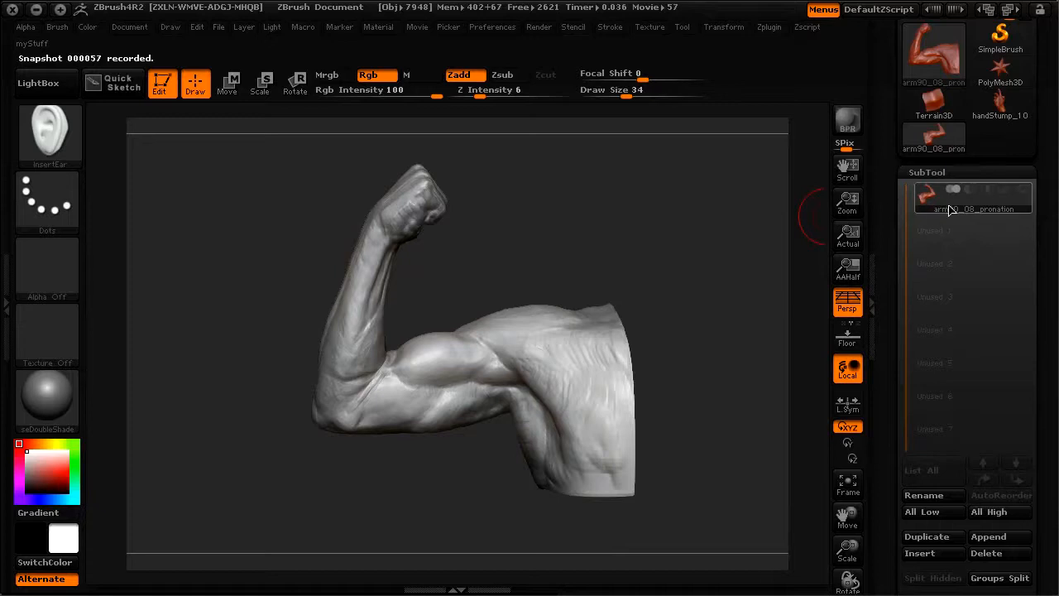
pyautogui.click(922, 540)
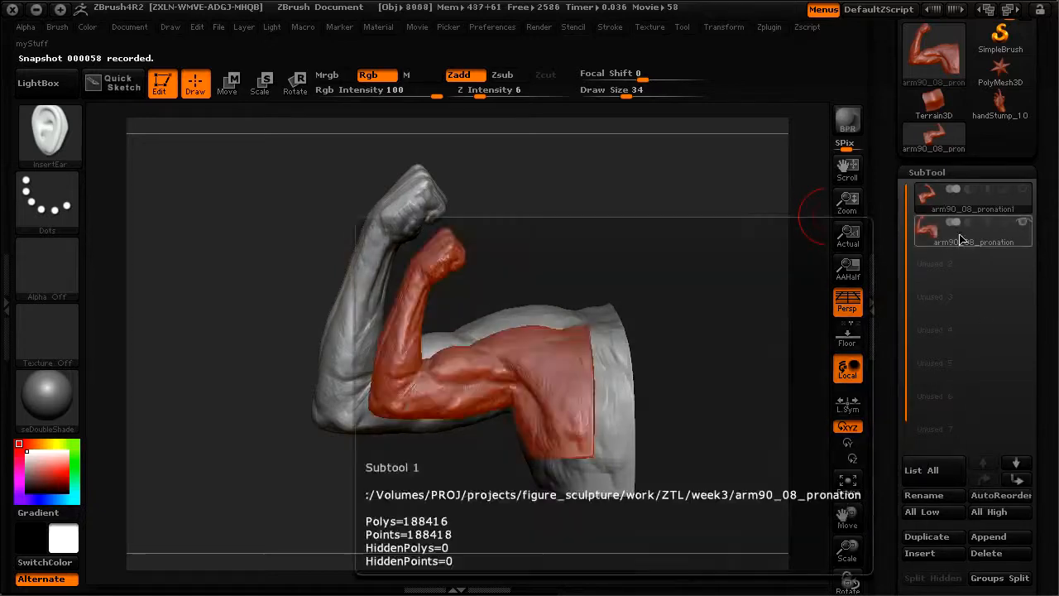
pyautogui.click(962, 234)
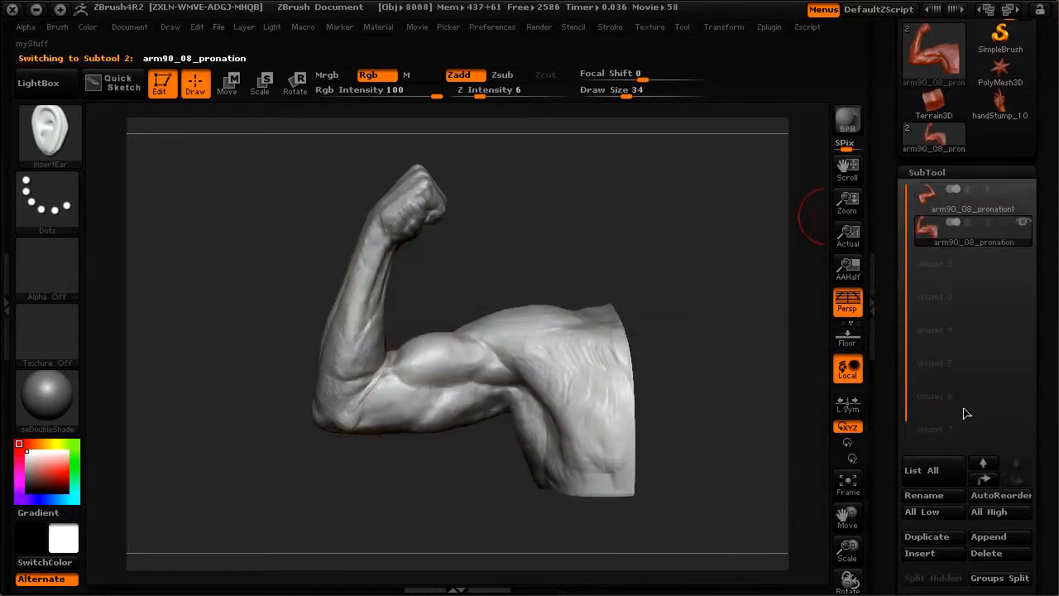
# - Rename the lower subtool Duplicate and make arm90_08_pronation1 the active subtool
pyautogui.click(928, 497)
pyautogui.write('dupolic')
pyautogui.press('BackSpace')
pyautogui.write('licate')
pyautogui.press('Return')
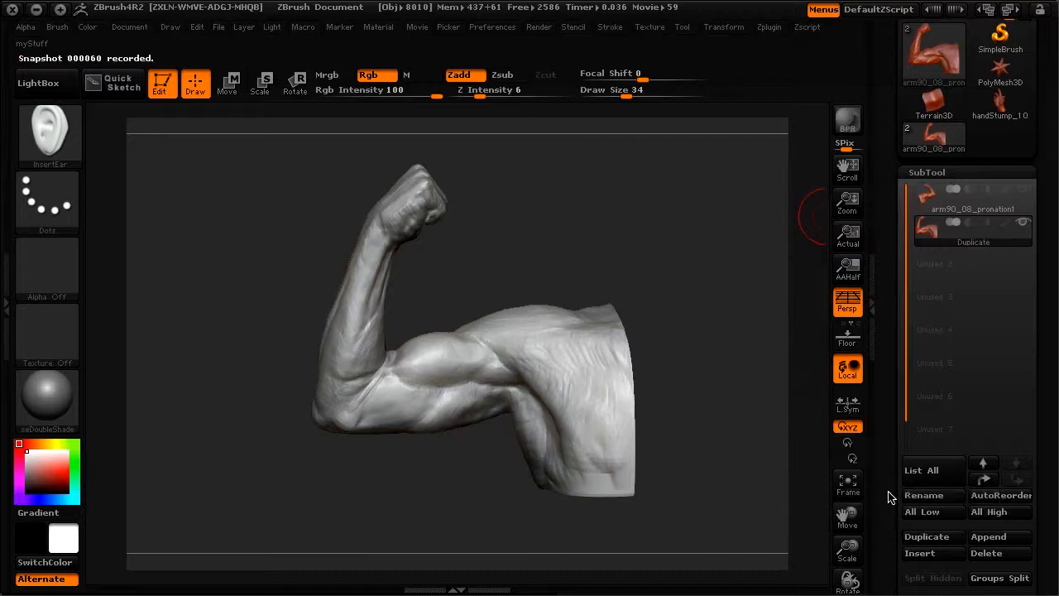
pyautogui.click(962, 207)
pyautogui.click(982, 240)
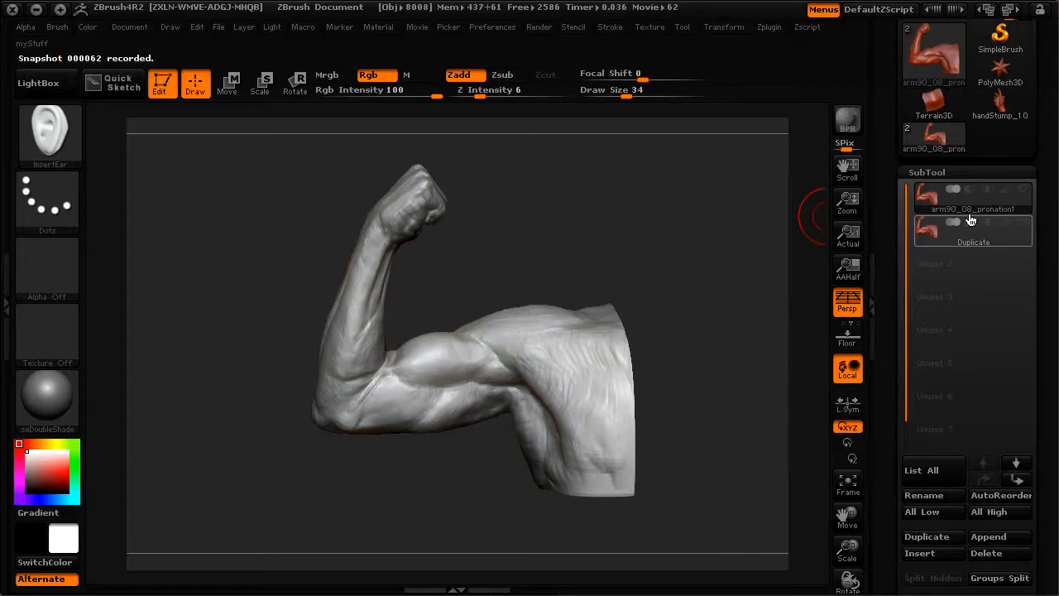
pyautogui.moveTo(626, 292); pyautogui.dragTo(397, 290)
pyautogui.moveTo(531, 257)
pyautogui.mouseDown()
pyautogui.moveTo(527, 243)
pyautogui.moveTo(538, 236)
pyautogui.moveTo(529, 258)
pyautogui.mouseUp()
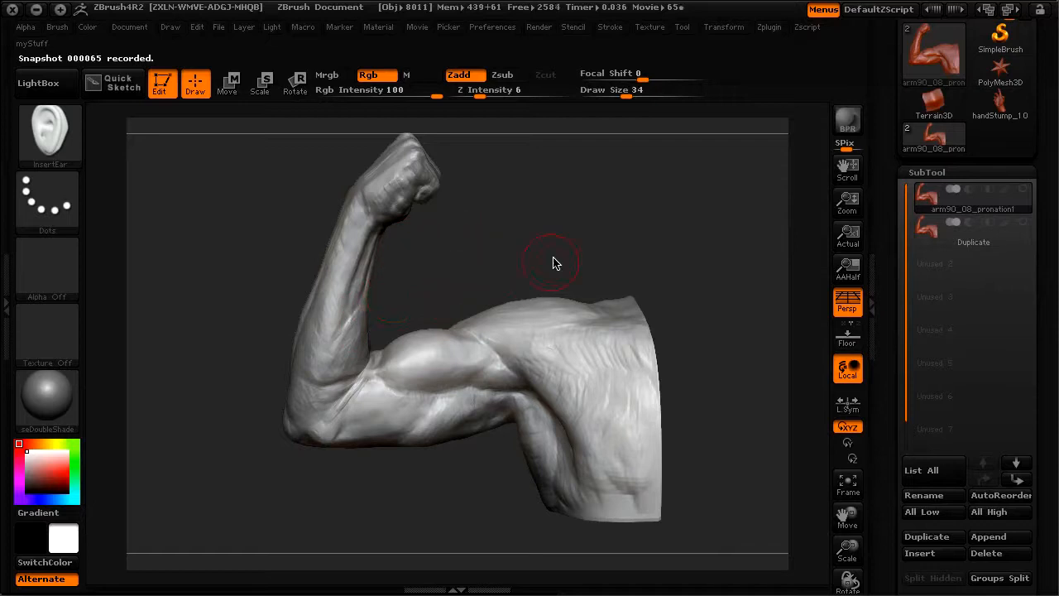
pyautogui.moveTo(892, 481); pyautogui.dragTo(893, 399)
pyautogui.moveTo(895, 504); pyautogui.dragTo(902, 475)
pyautogui.moveTo(889, 376); pyautogui.dragTo(885, 512)
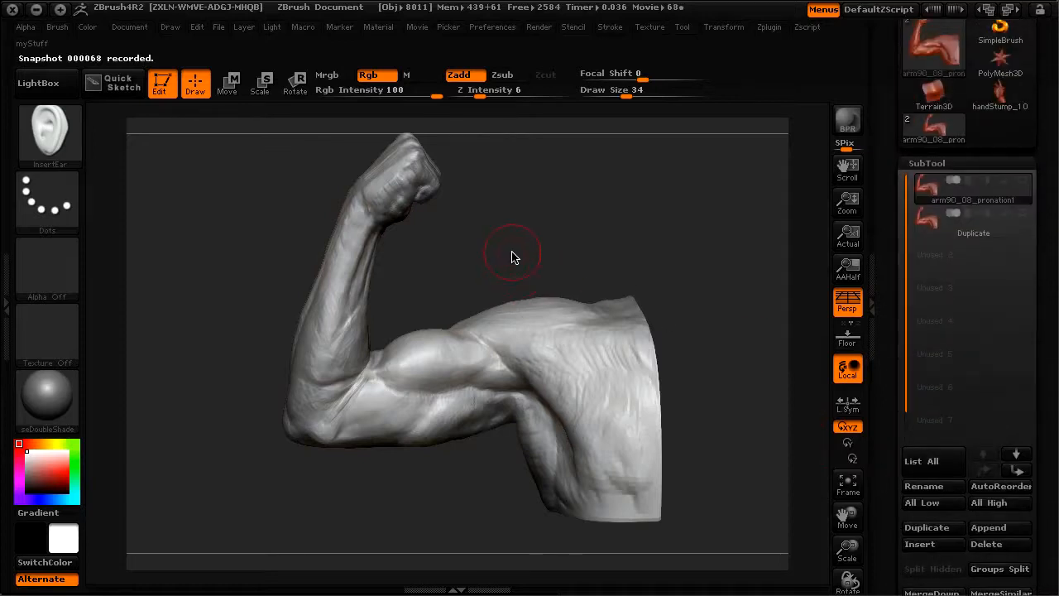
pyautogui.moveTo(884, 345)
pyautogui.mouseDown()
pyautogui.moveTo(889, 374)
pyautogui.moveTo(896, 353)
pyautogui.mouseUp()
pyautogui.moveTo(895, 253); pyautogui.dragTo(881, 337)
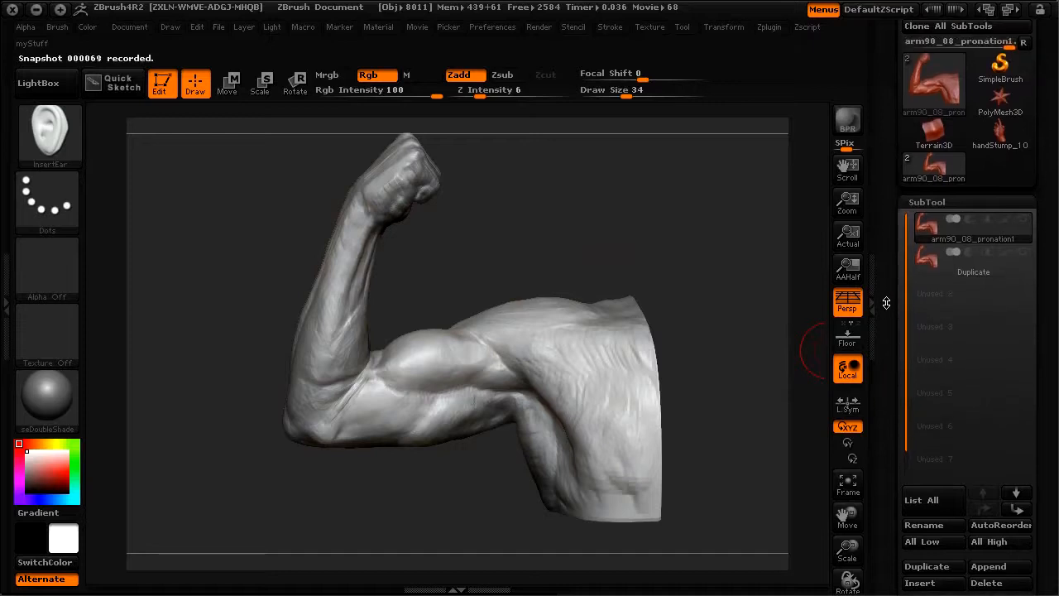
pyautogui.moveTo(882, 299); pyautogui.dragTo(883, 290)
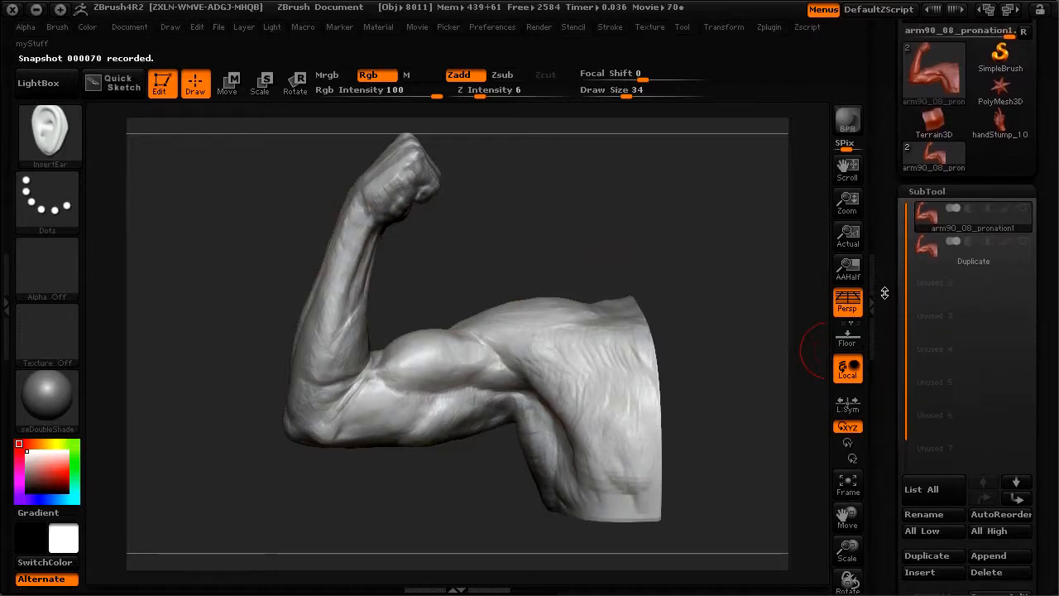
# - Turn on DynaMesh in the arm's geometry settings at resolution 128 without freezing the subdivision levels
pyautogui.click(920, 193)
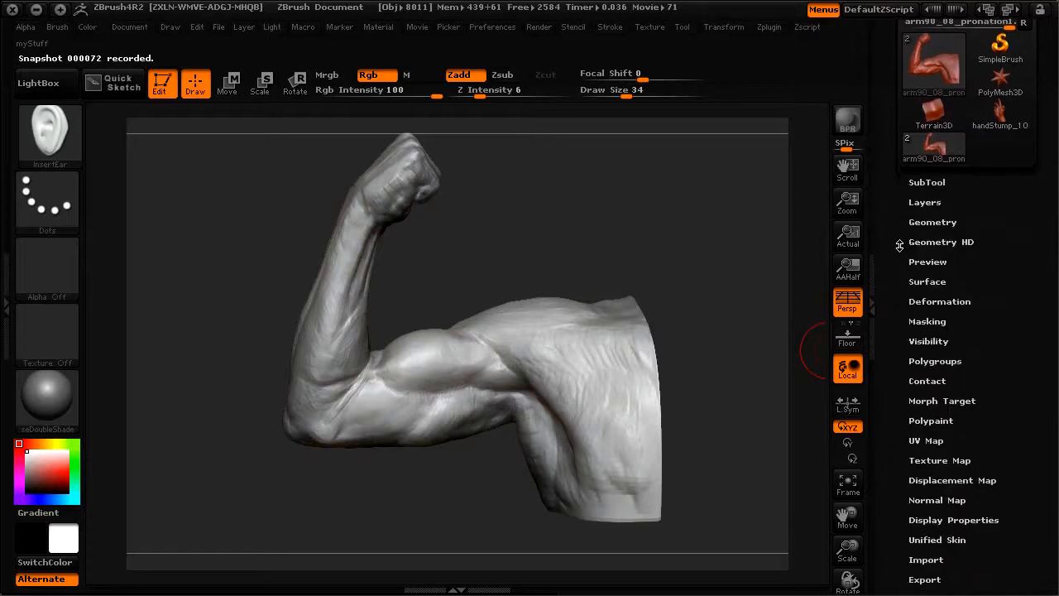
pyautogui.click(910, 249)
pyautogui.click(913, 248)
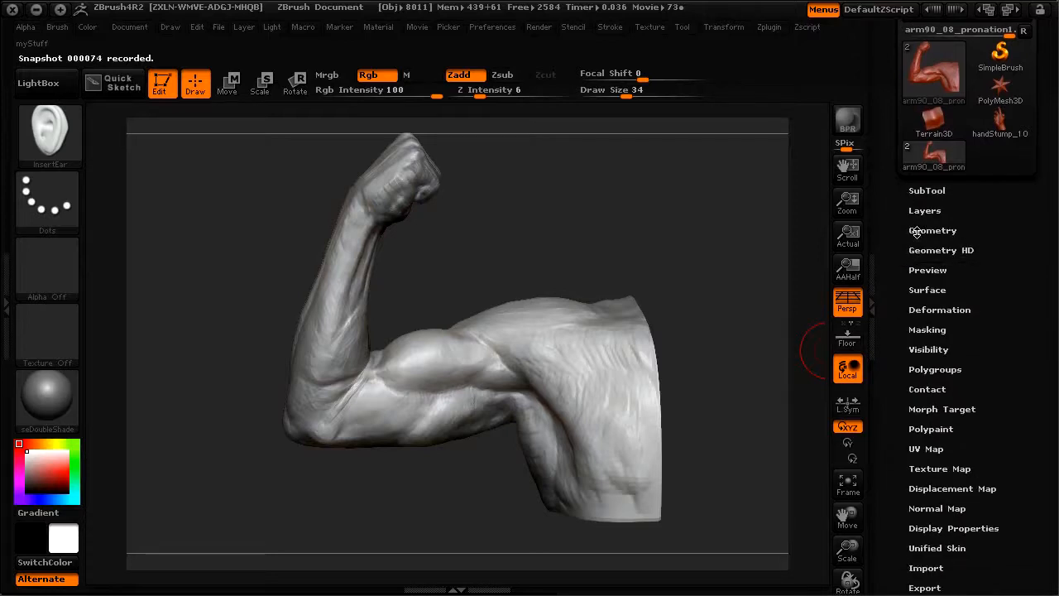
pyautogui.click(919, 229)
pyautogui.moveTo(889, 194); pyautogui.dragTo(888, 223)
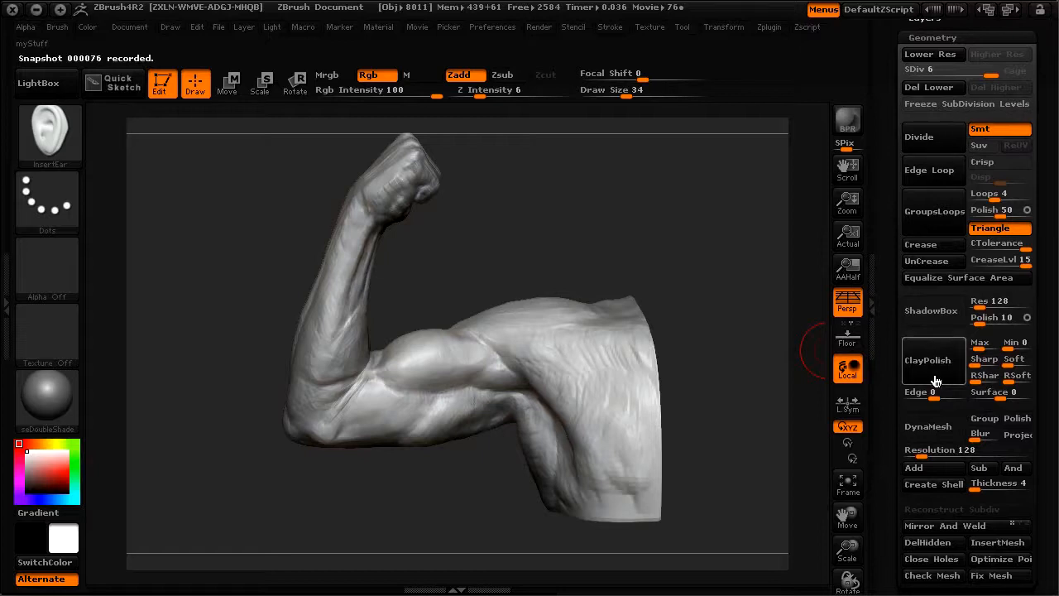
pyautogui.click(930, 427)
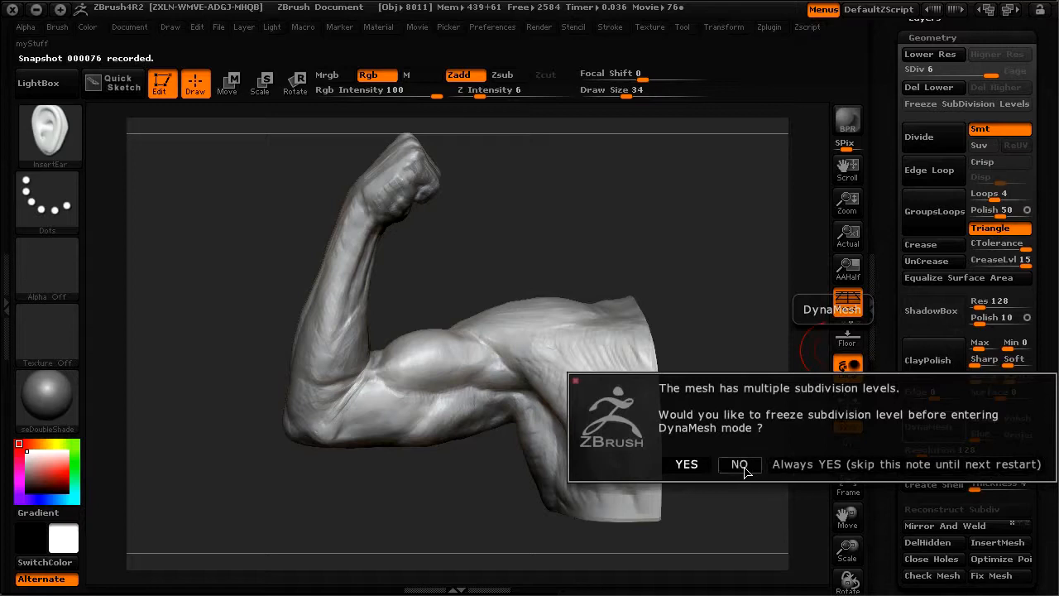
pyautogui.click(739, 465)
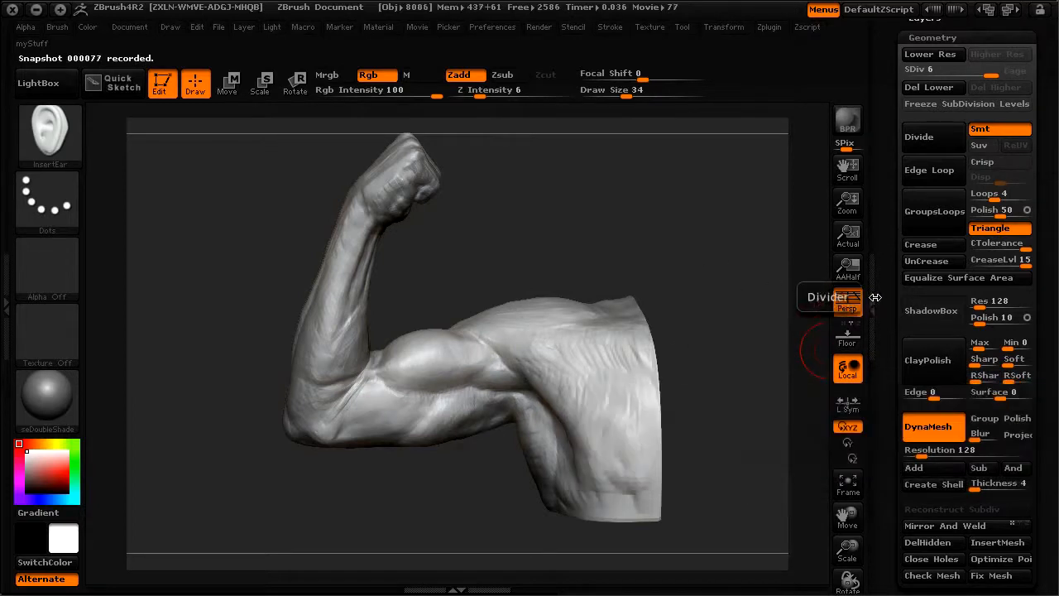
# - Bake all of the arm's sculpt layers, basemods and pronation, into the mesh
pyautogui.scroll(3, 885, 379)
pyautogui.scroll(1, 886, 379)
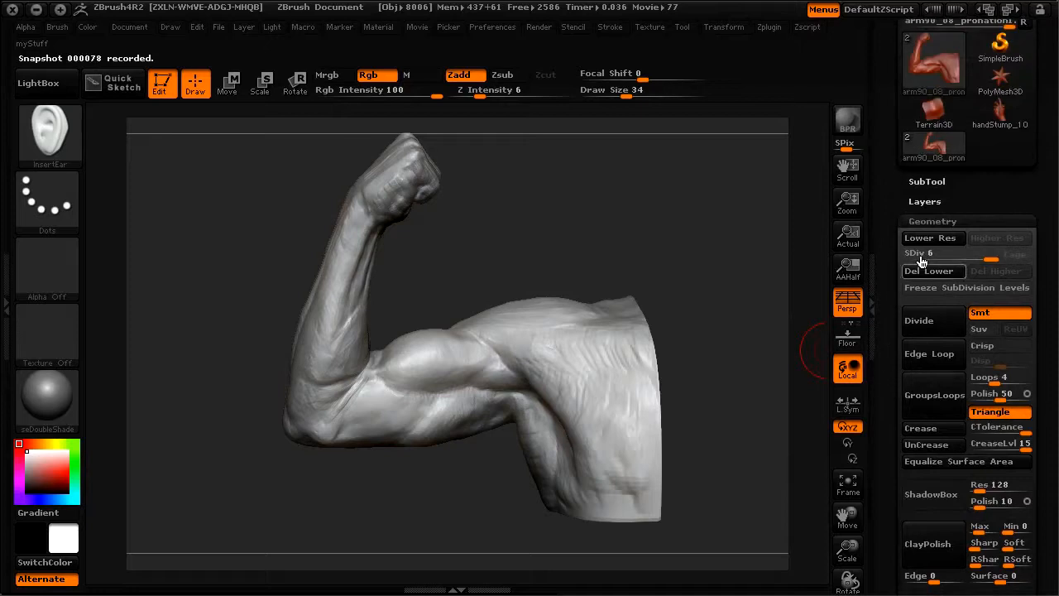
pyautogui.click(923, 201)
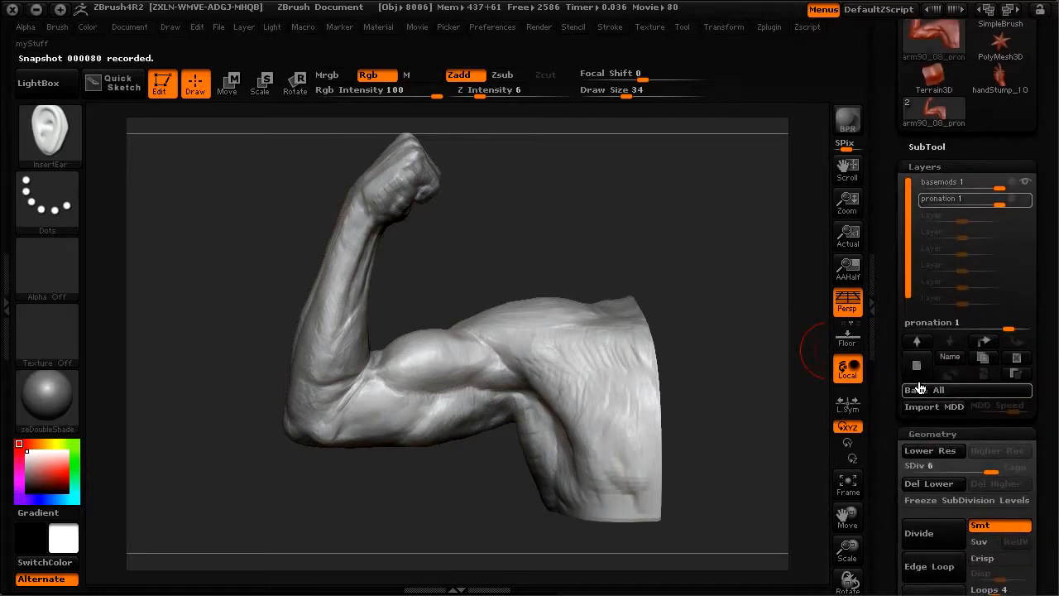
pyautogui.click(916, 389)
# - Delete the arm's lower subdivision levels, keeping only the level 6 mesh
pyautogui.moveTo(886, 353); pyautogui.dragTo(890, 132)
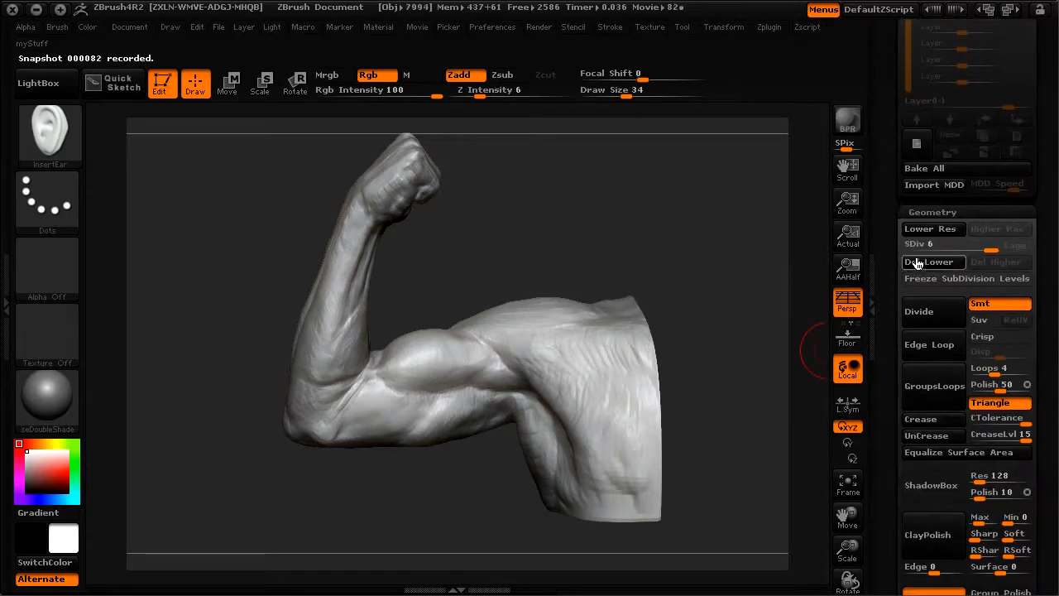
pyautogui.click(920, 265)
pyautogui.moveTo(898, 181); pyautogui.dragTo(897, 180)
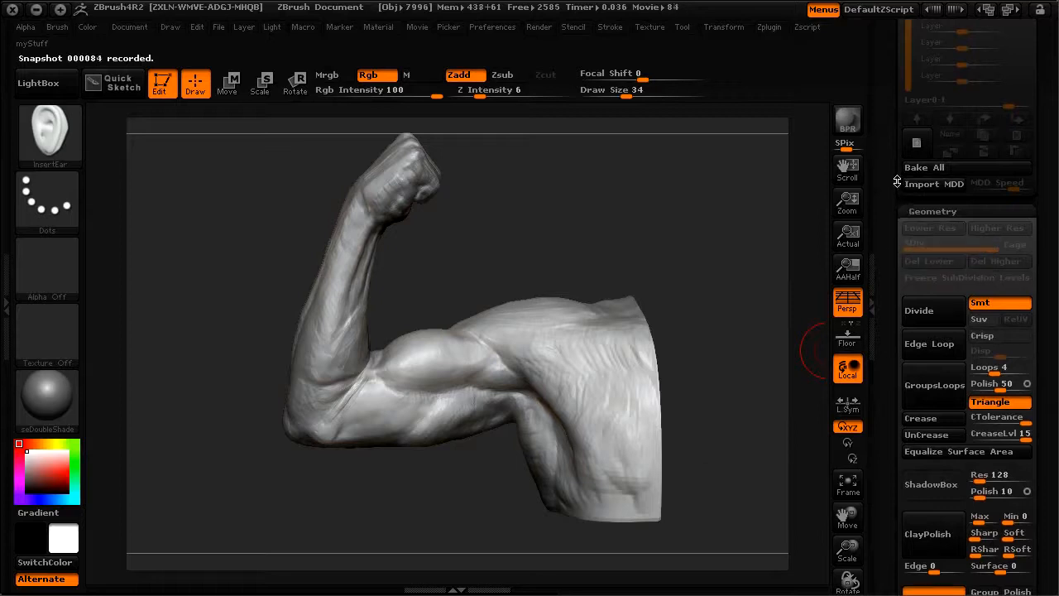
pyautogui.click(909, 214)
pyautogui.moveTo(889, 125)
pyautogui.mouseDown()
pyautogui.moveTo(890, 283)
pyautogui.moveTo(888, 137)
pyautogui.mouseUp()
pyautogui.click(919, 103)
pyautogui.click(918, 124)
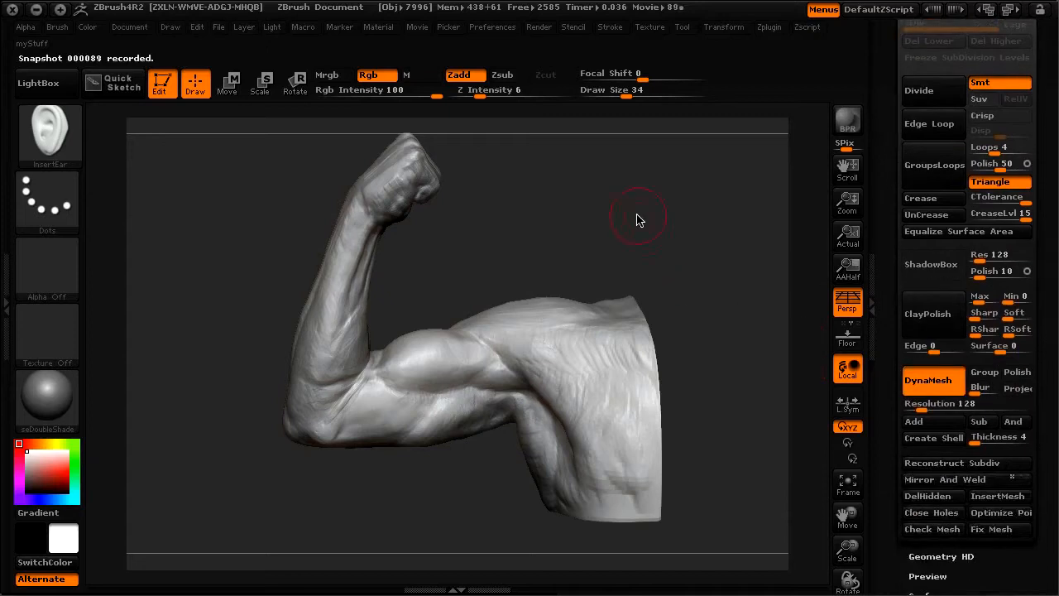
# - Turn DynaMesh off and display the polyframe wireframe on the arm to inspect its existing topology
pyautogui.moveTo(638, 224); pyautogui.dragTo(646, 233)
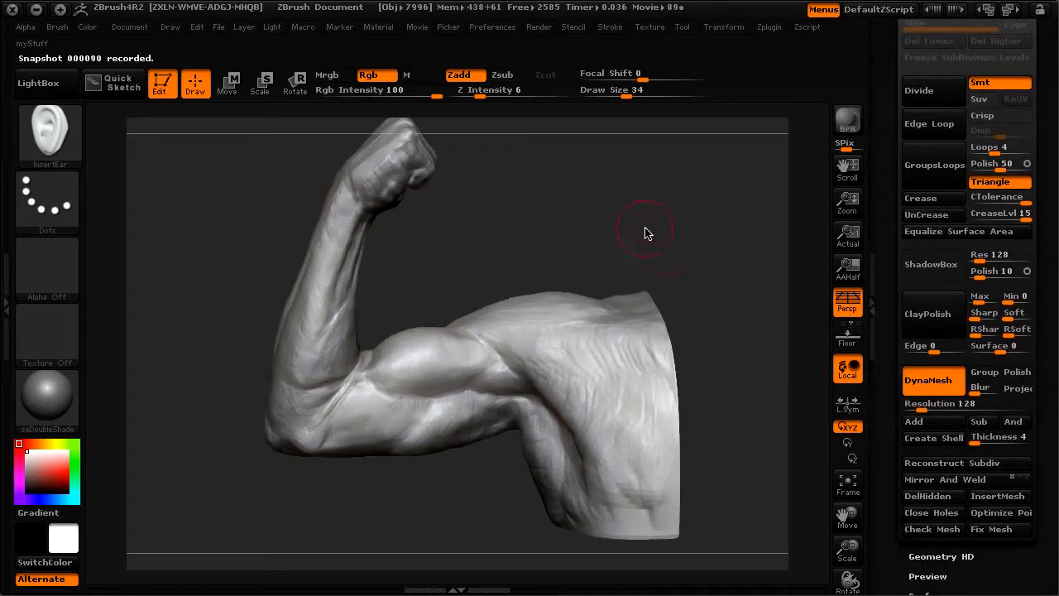
pyautogui.click(920, 378)
pyautogui.press('space')
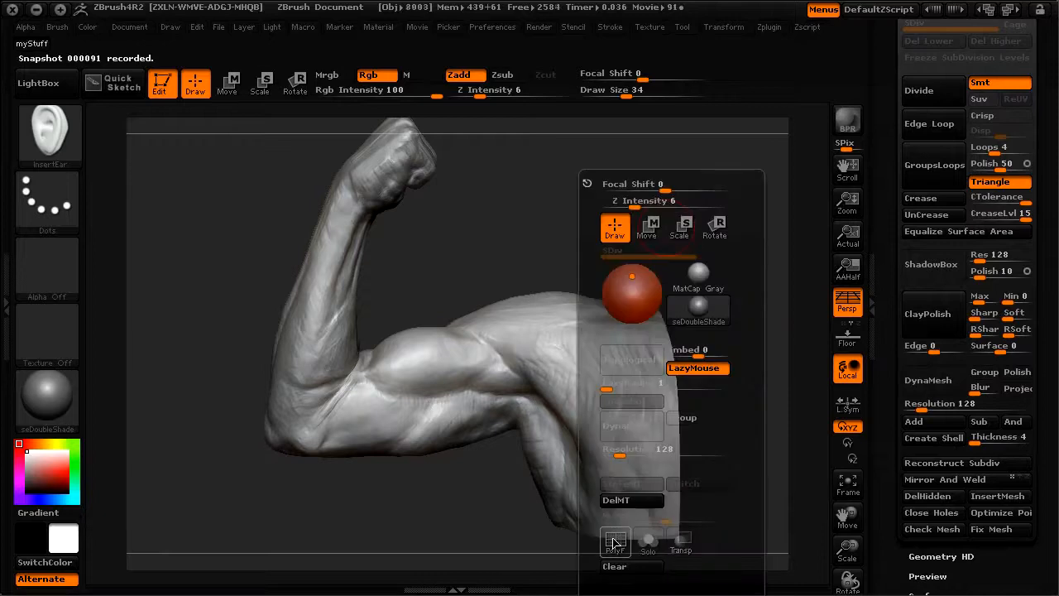
pyautogui.hotkey('shift', 'f')
pyautogui.moveTo(710, 252)
pyautogui.mouseDown()
pyautogui.moveTo(751, 248)
pyautogui.moveTo(703, 235)
pyautogui.moveTo(728, 248)
pyautogui.mouseUp()
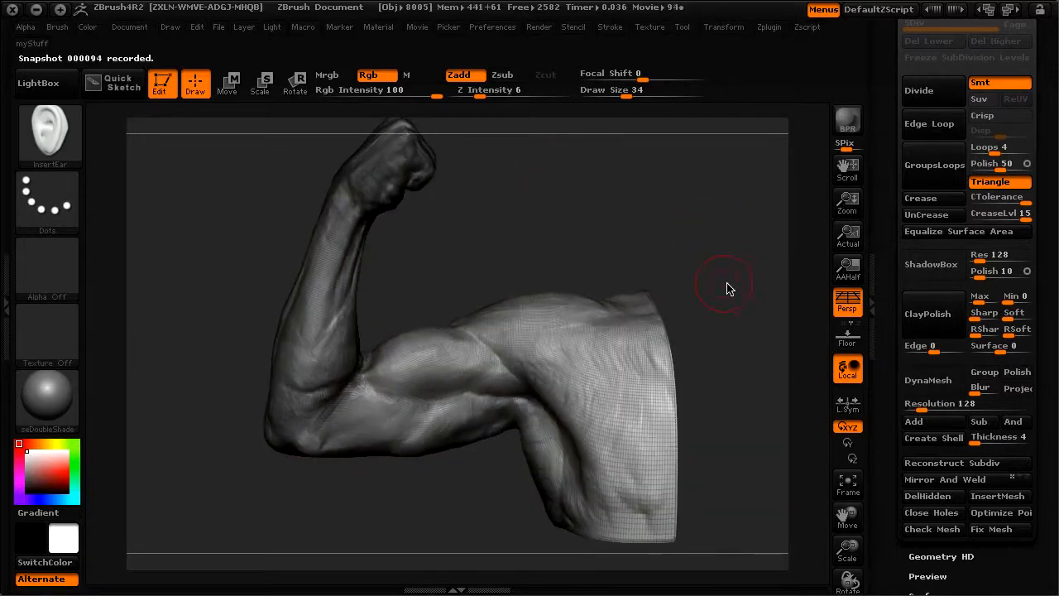
pyautogui.moveTo(714, 284); pyautogui.dragTo(726, 271)
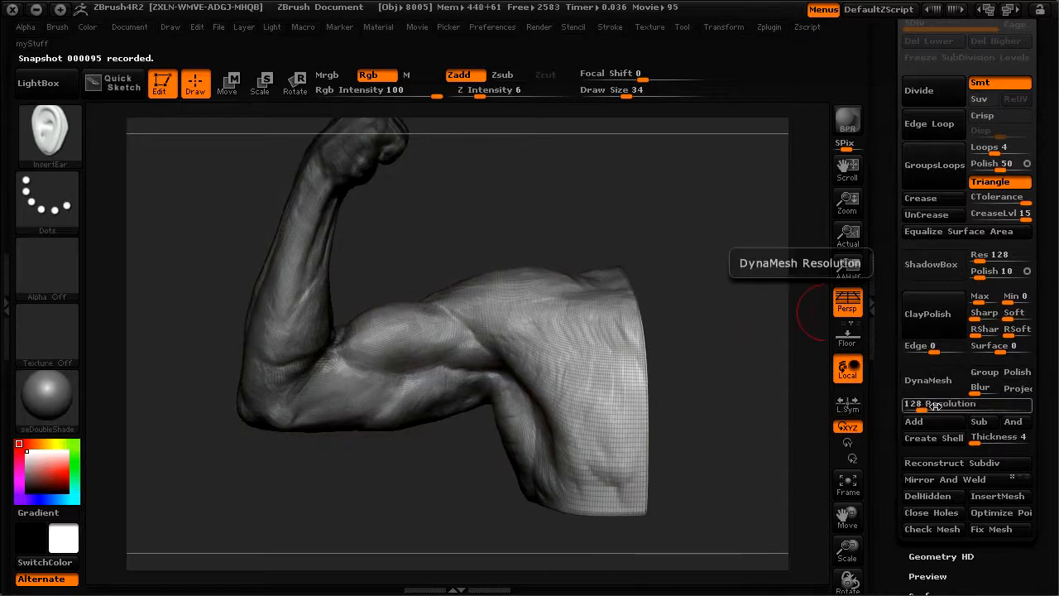
# - Remesh the arm with DynaMesh at resolution 128 and turn off the polyframe display
pyautogui.click(929, 379)
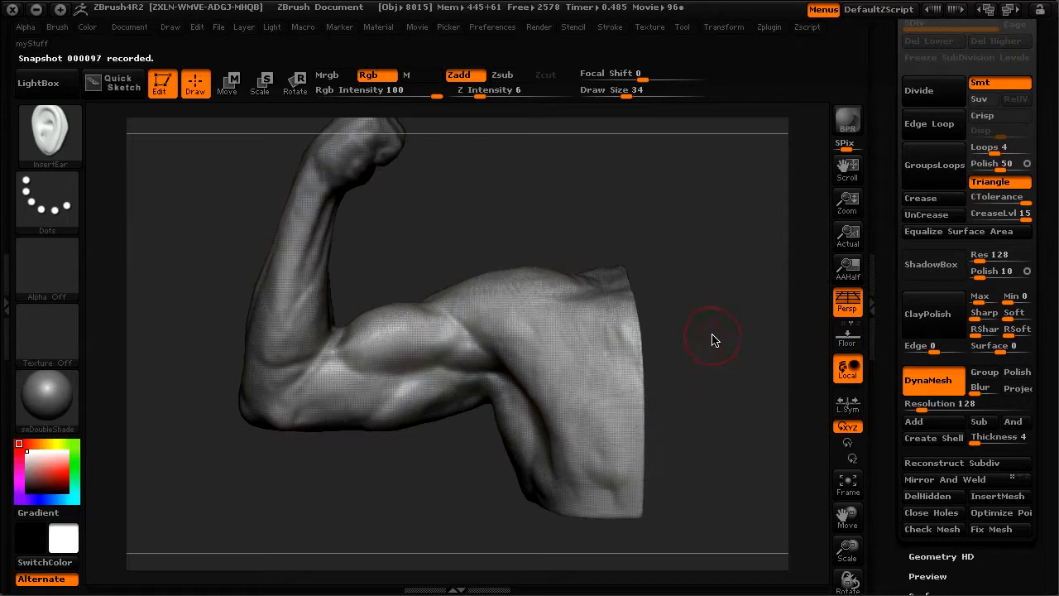
pyautogui.press('space')
pyautogui.click(661, 542)
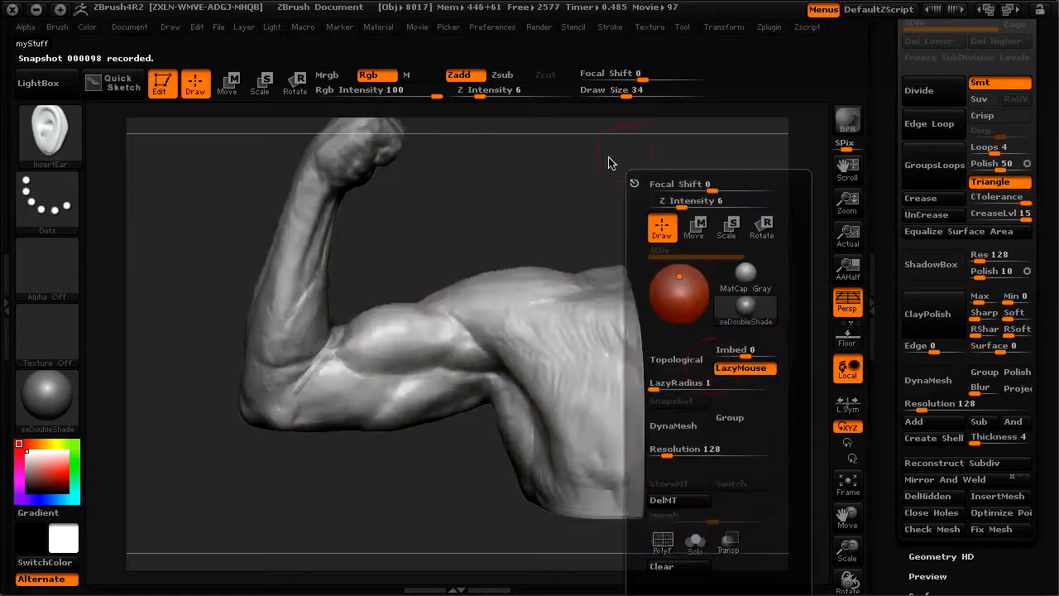
# - Try remeshing the arm with DynaMesh at resolution 128
pyautogui.click(932, 383)
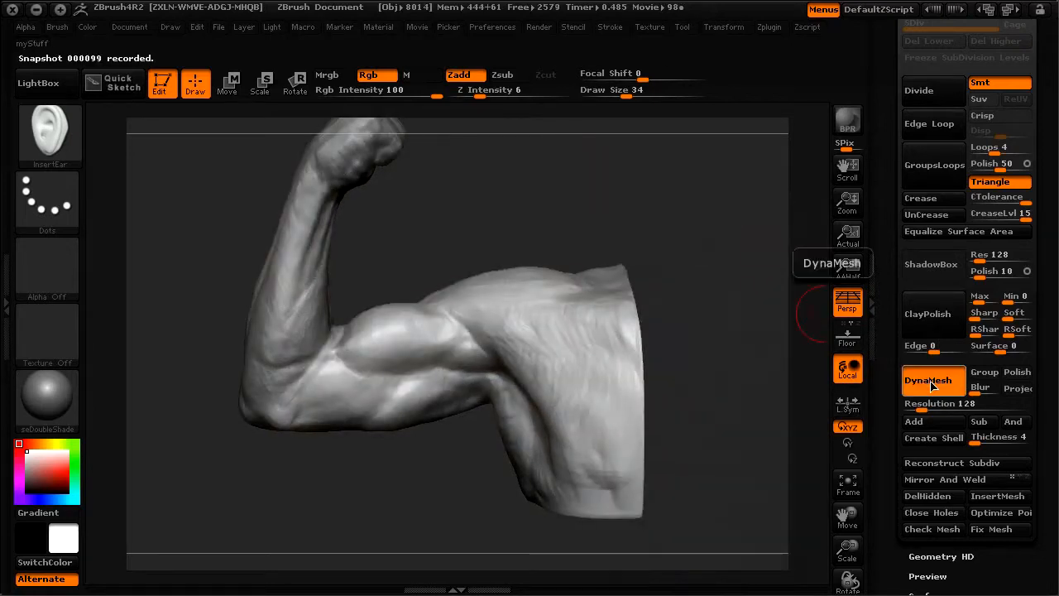
pyautogui.moveTo(674, 215)
pyautogui.mouseDown()
pyautogui.moveTo(631, 208)
pyautogui.moveTo(681, 210)
pyautogui.moveTo(667, 210)
pyautogui.moveTo(676, 201)
pyautogui.mouseUp()
pyautogui.hotkey('ctrl', 'z')
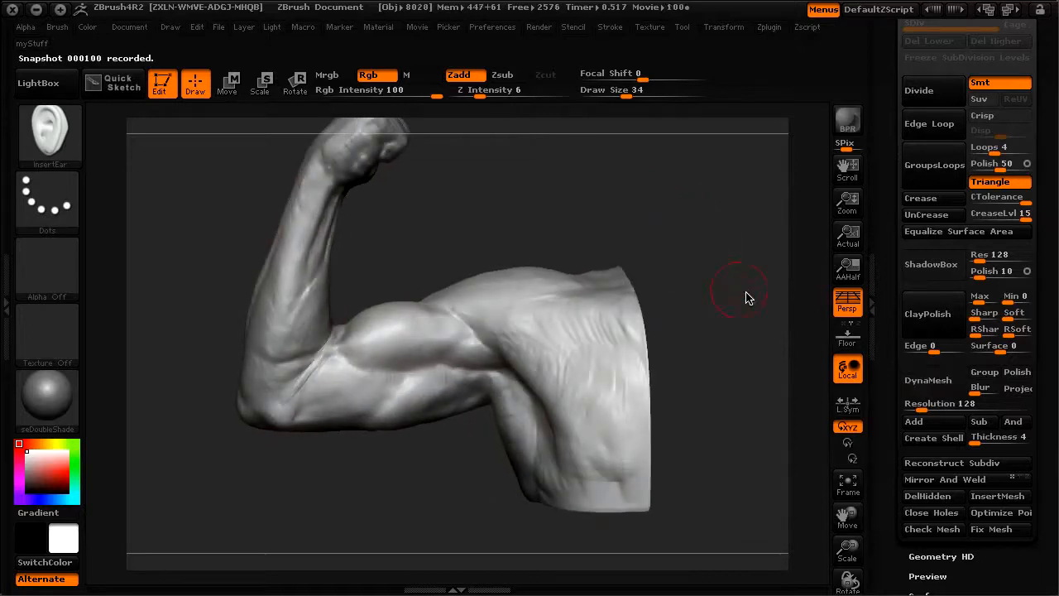
# - Set the DynaMesh resolution to 256 and remesh the arm
pyautogui.click(935, 404)
pyautogui.moveTo(934, 403); pyautogui.dragTo(931, 410)
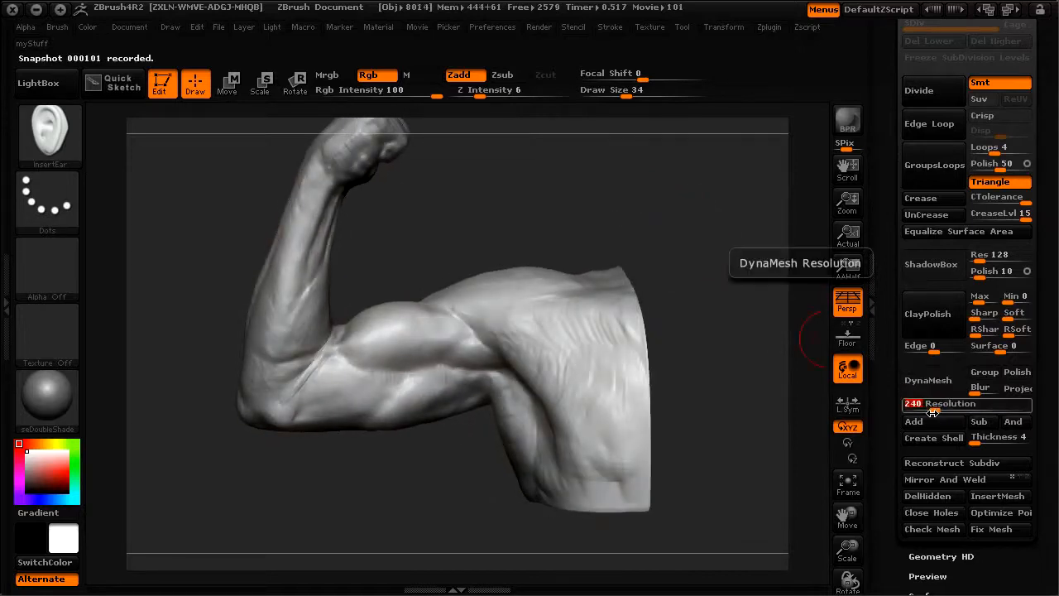
pyautogui.write('256')
pyautogui.press('Return')
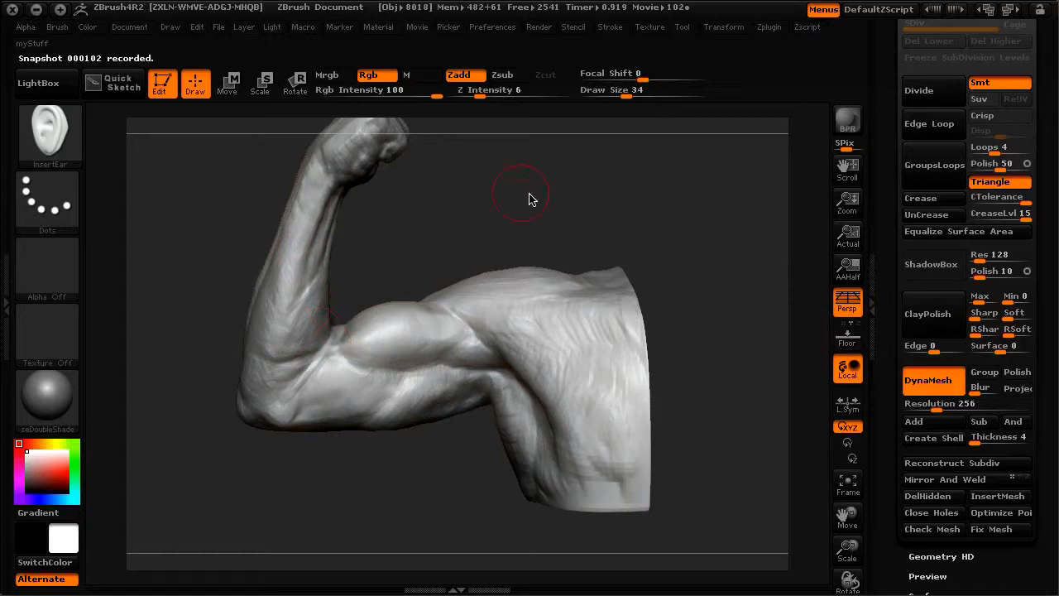
pyautogui.moveTo(648, 171); pyautogui.dragTo(668, 222)
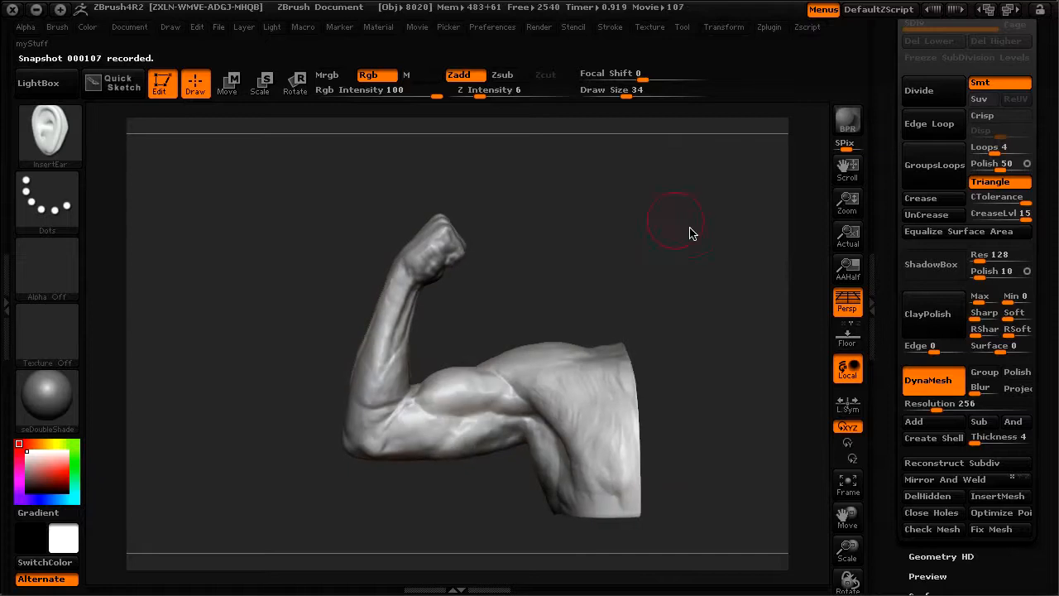
pyautogui.moveTo(601, 259); pyautogui.dragTo(597, 249)
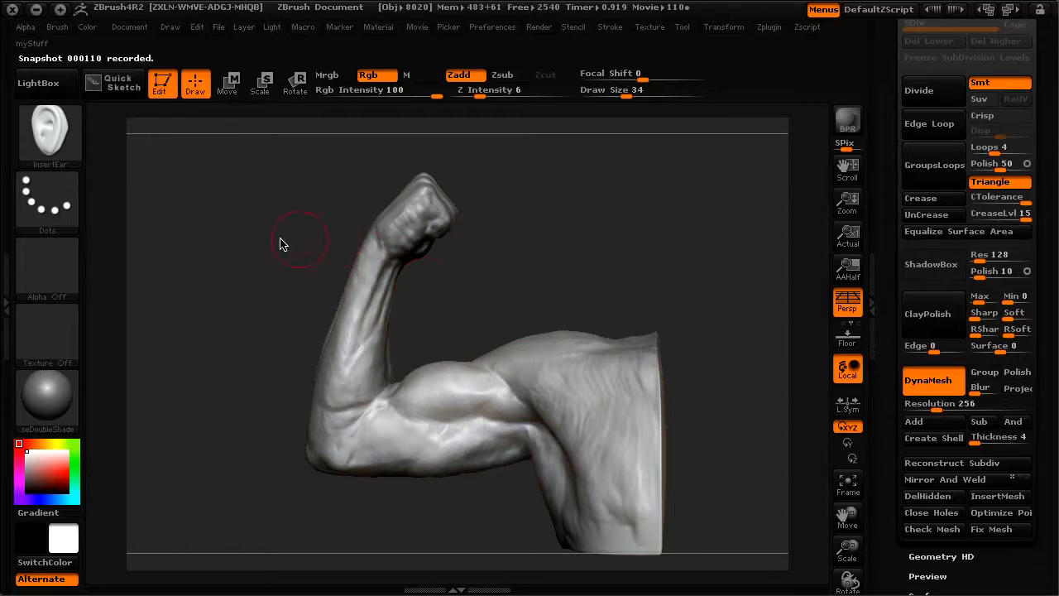
# - Choose the SliceCurve brush and slice the arm with a straight cut across the wrist
pyautogui.hotkey('ctrl', 'shift')
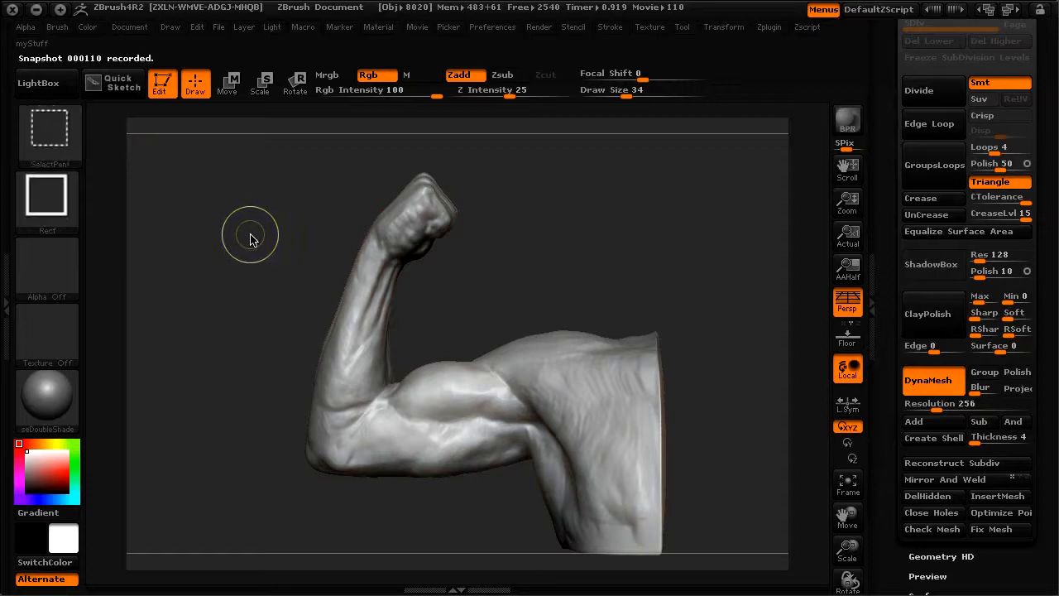
pyautogui.click(59, 160)
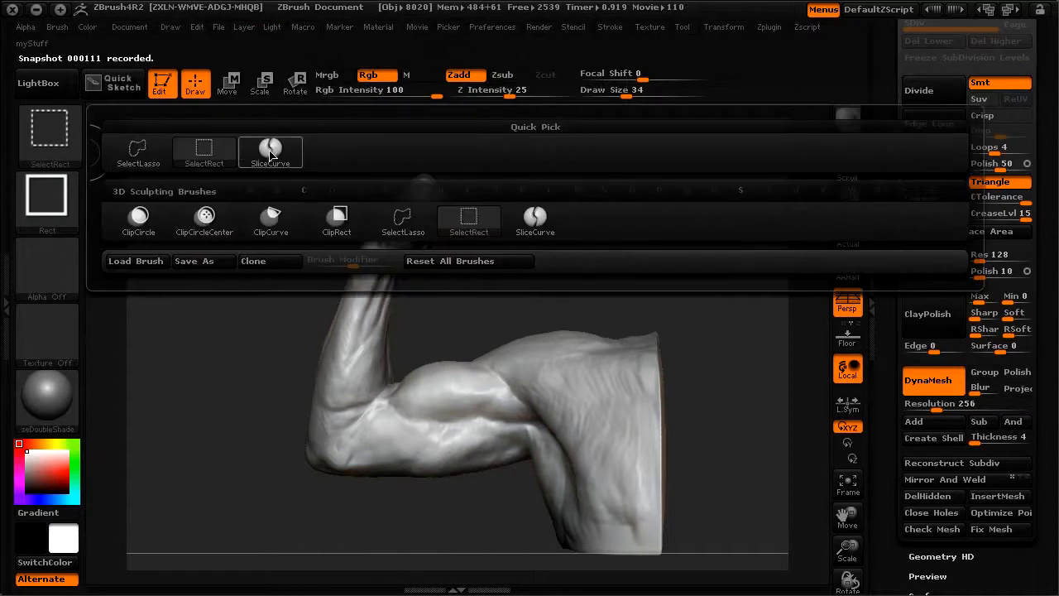
pyautogui.moveTo(272, 157)
pyautogui.click(271, 152)
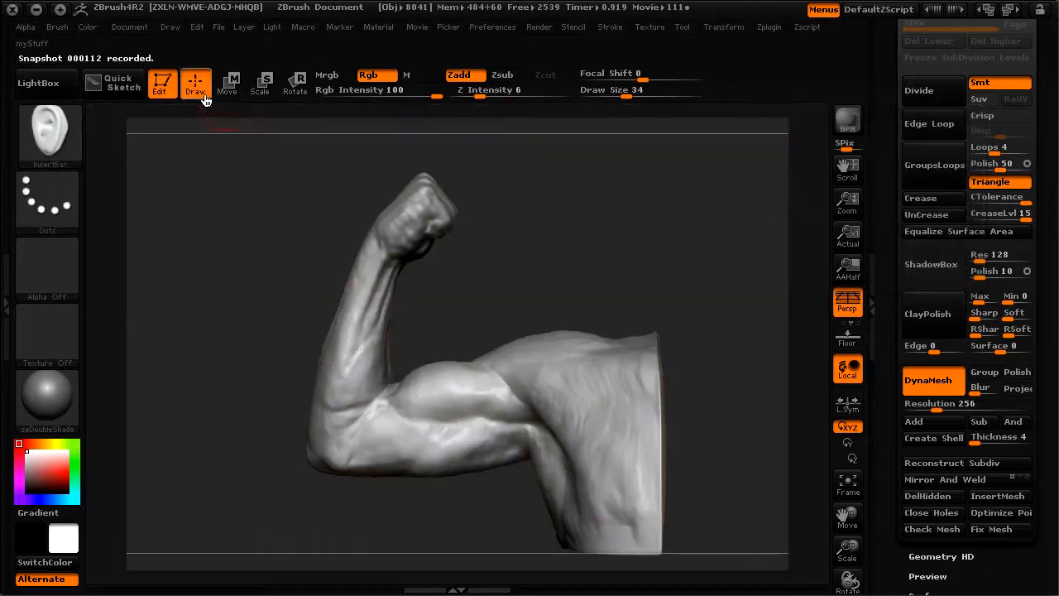
pyautogui.moveTo(321, 237)
pyautogui.mouseDown()
pyautogui.moveTo(438, 287)
pyautogui.moveTo(435, 298)
pyautogui.mouseUp()
pyautogui.moveTo(646, 269); pyautogui.dragTo(668, 281)
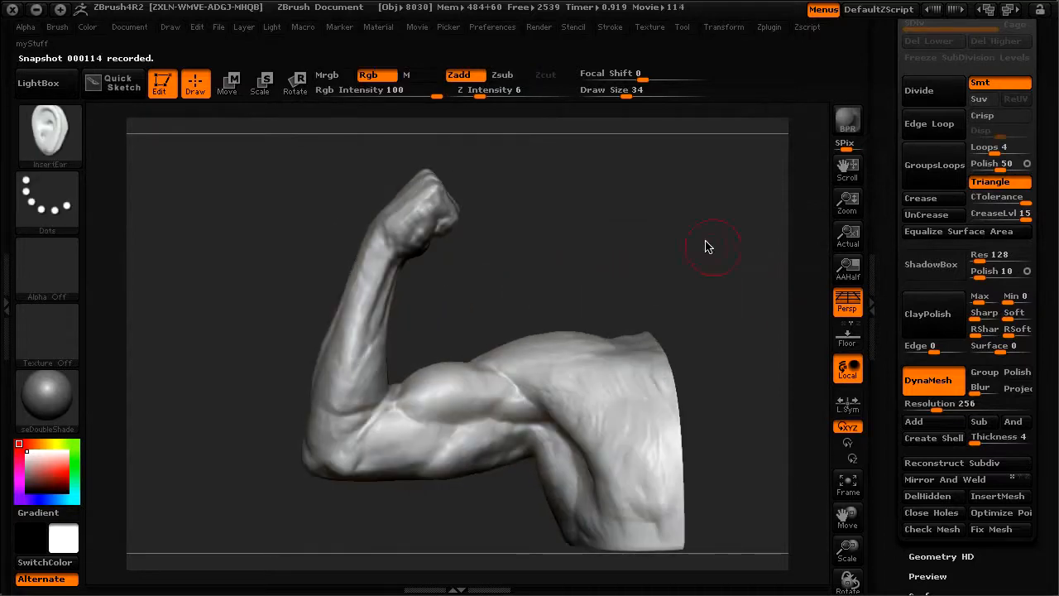
# - Display the polyframe wireframe on the arm and examine the slice line at the wrist
pyautogui.press('space')
pyautogui.click(608, 546)
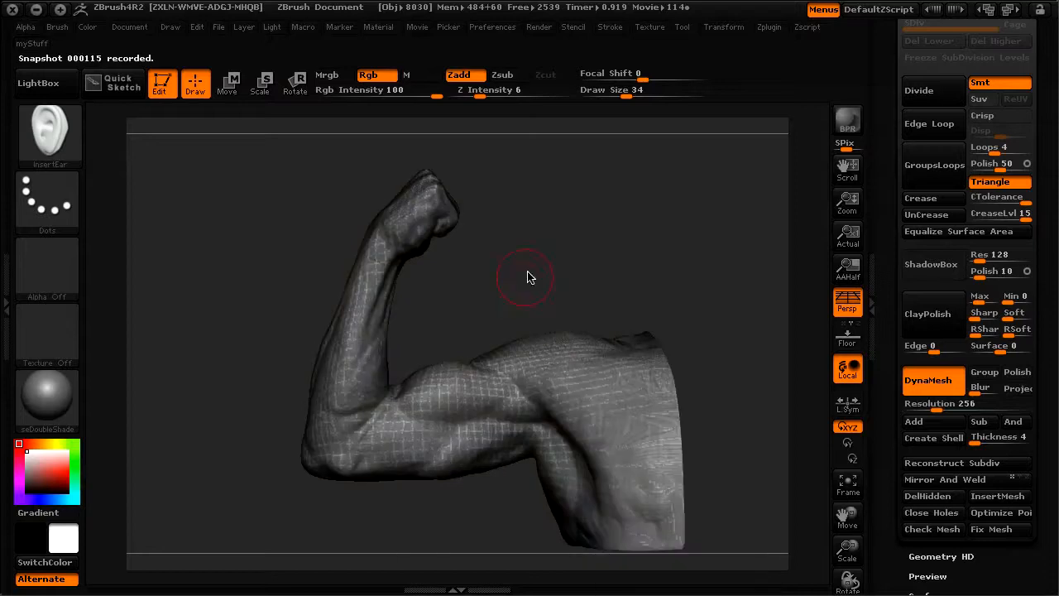
pyautogui.keyDown('alt'); pyautogui.moveTo(547, 254); pyautogui.dragTo(582, 306); pyautogui.keyUp('alt')
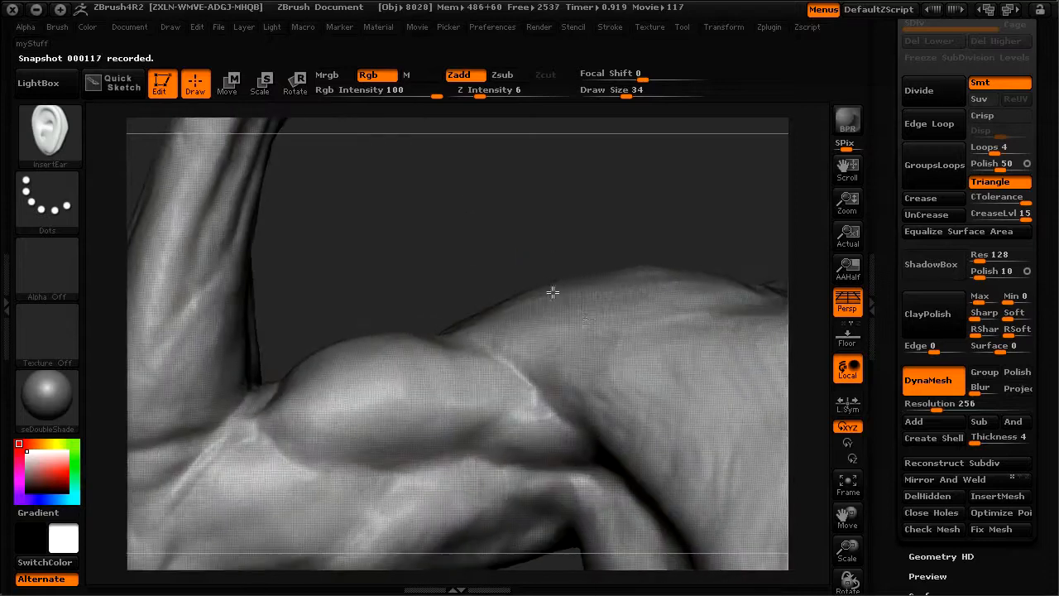
pyautogui.keyDown('alt'); pyautogui.moveTo(310, 151); pyautogui.dragTo(447, 274); pyautogui.keyUp('alt')
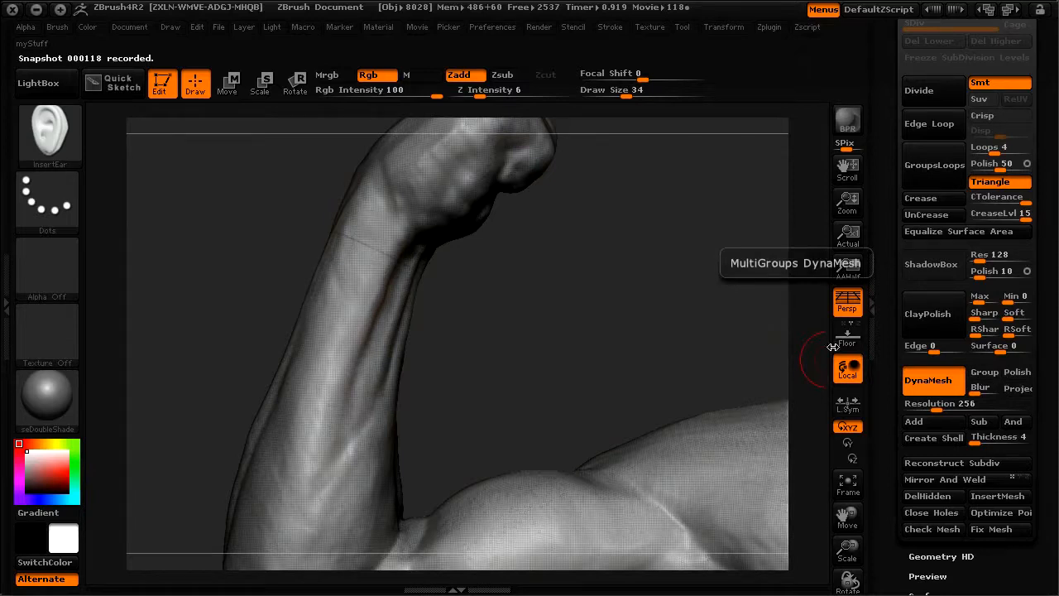
# - Try remeshing the sliced arm with DynaMesh Group turned on, and undo both the remesh and the slice
pyautogui.click(983, 371)
pyautogui.moveTo(546, 283)
pyautogui.keyDown('ctrl'); pyautogui.mouseDown()
pyautogui.moveTo(607, 307)
pyautogui.moveTo(553, 362)
pyautogui.mouseUp(); pyautogui.keyUp('ctrl')
pyautogui.keyDown('ctrl'); pyautogui.moveTo(548, 271); pyautogui.dragTo(555, 233); pyautogui.keyUp('ctrl')
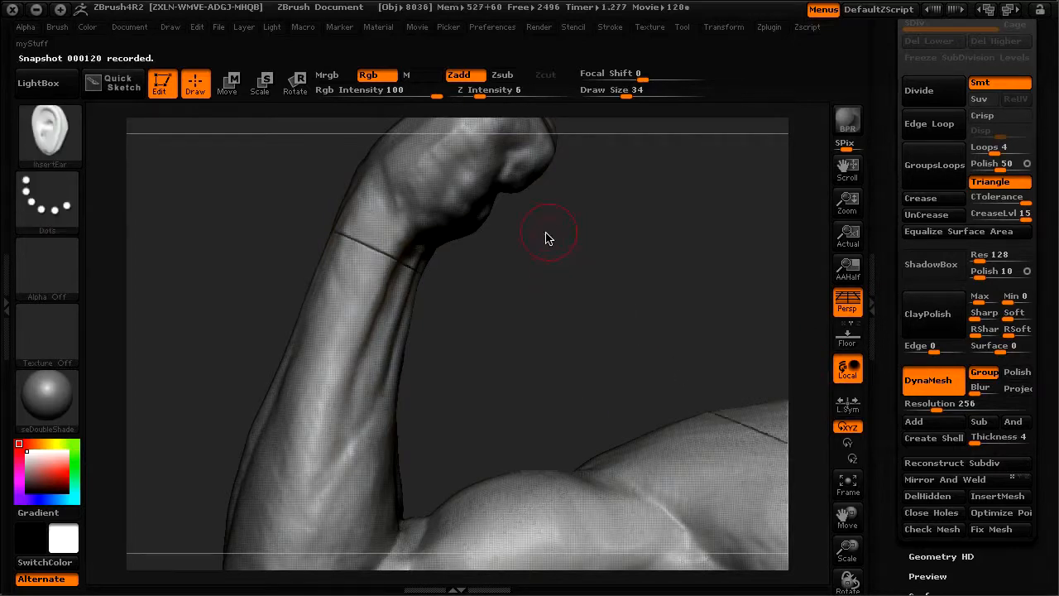
pyautogui.moveTo(574, 375); pyautogui.dragTo(607, 346)
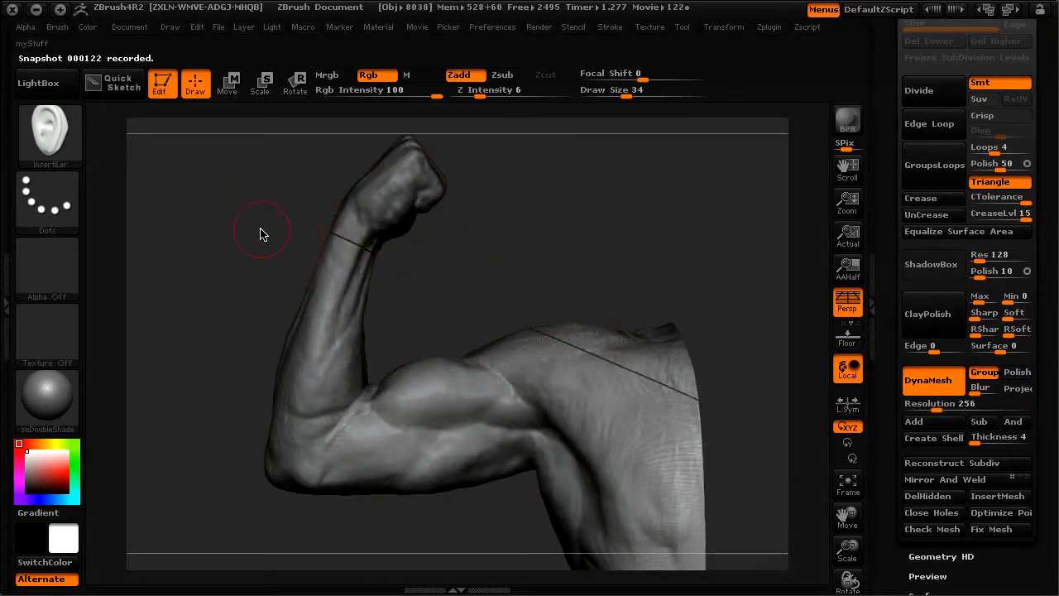
pyautogui.hotkey('ctrl', 'z')
pyautogui.hotkey('ctrl', 'z')
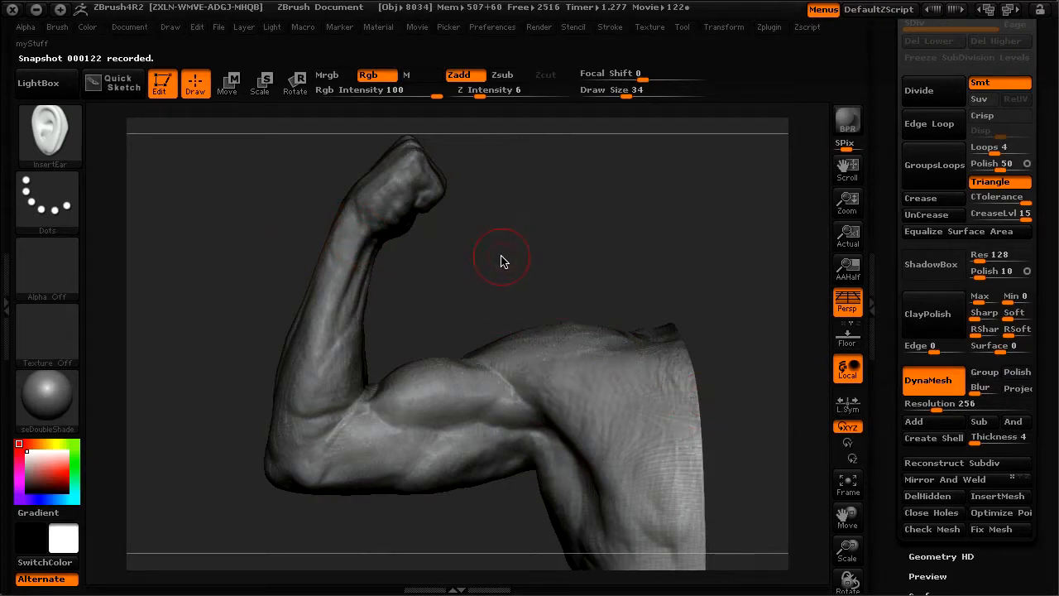
# - Slice the fist off at the wrist with an angled slice curve that turns upward beyond the wrist, clear of the shoulder
pyautogui.keyDown('alt'); pyautogui.moveTo(500, 246); pyautogui.dragTo(510, 286); pyautogui.keyUp('alt')
pyautogui.moveTo(250, 269)
pyautogui.keyDown('alt'); pyautogui.mouseDown()
pyautogui.moveTo(267, 236)
pyautogui.moveTo(271, 266)
pyautogui.moveTo(389, 303)
pyautogui.moveTo(471, 351)
pyautogui.moveTo(570, 286)
pyautogui.moveTo(622, 227)
pyautogui.moveTo(643, 163)
pyautogui.moveTo(655, 169)
pyautogui.mouseUp(); pyautogui.keyUp('alt')
pyautogui.press('alt')
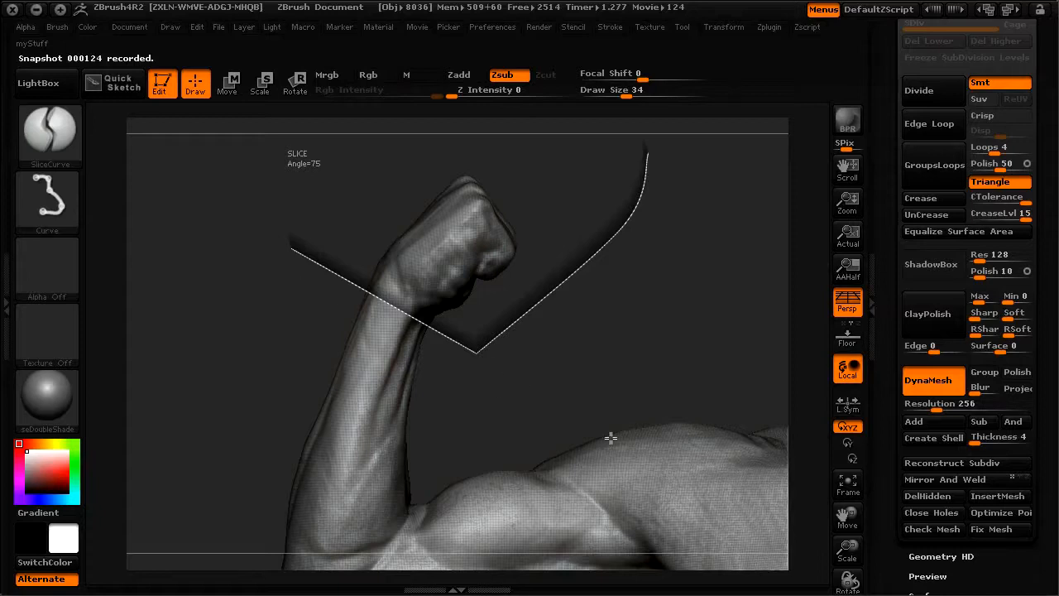
pyautogui.keyDown('ctrl'); pyautogui.keyDown('shift'); pyautogui.moveTo(647, 152); pyautogui.dragTo(647, 152); pyautogui.keyUp('shift'); pyautogui.keyUp('ctrl')
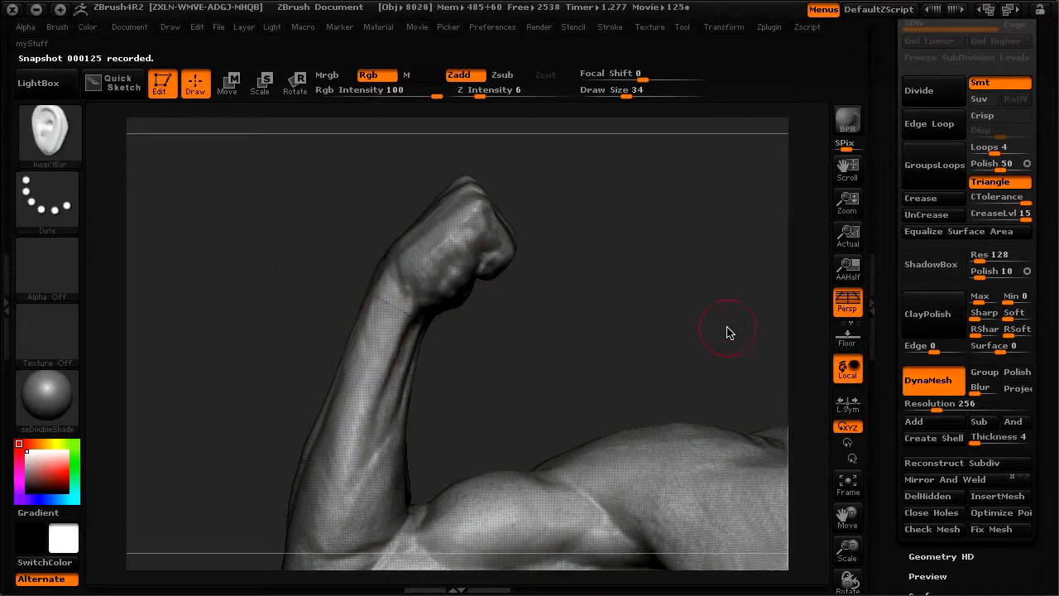
# - Turn on the DynaMesh Group option and remesh the arm so the sliced fist becomes a separate piece
pyautogui.click(985, 372)
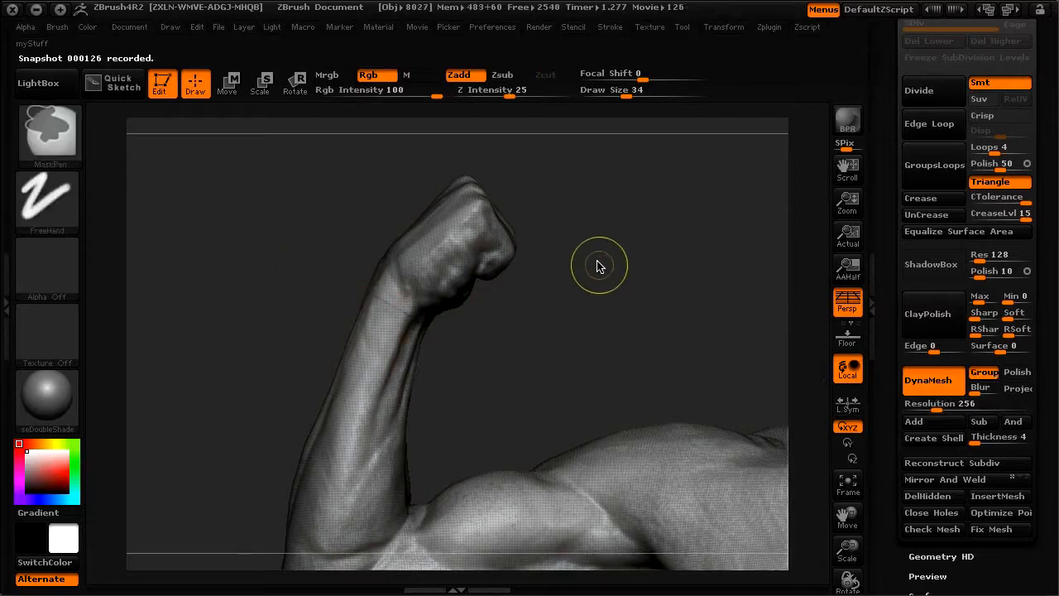
pyautogui.moveTo(588, 217)
pyautogui.keyDown('ctrl'); pyautogui.mouseDown()
pyautogui.moveTo(665, 280)
pyautogui.moveTo(651, 280)
pyautogui.moveTo(596, 212)
pyautogui.mouseUp(); pyautogui.keyUp('ctrl')
pyautogui.keyDown('alt'); pyautogui.moveTo(626, 282); pyautogui.dragTo(530, 208); pyautogui.keyUp('alt')
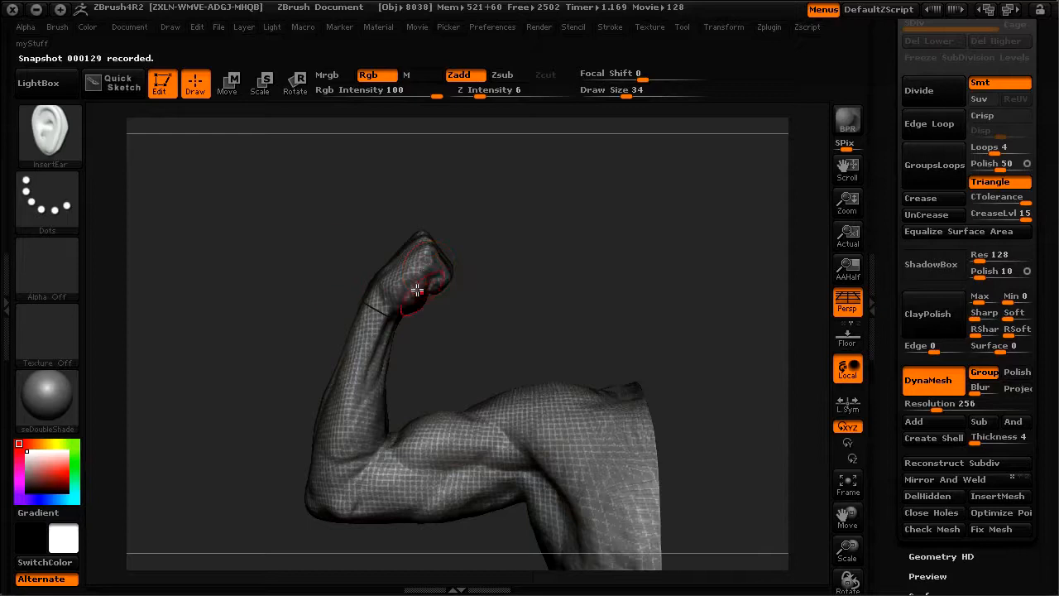
# - Hide the fist's polygroup so only the arm shows, and turn off the polyframe display
pyautogui.moveTo(488, 333); pyautogui.dragTo(439, 321)
pyautogui.keyDown('ctrl'); pyautogui.keyDown('shift'); pyautogui.click(411, 281); pyautogui.keyUp('shift'); pyautogui.keyUp('ctrl')
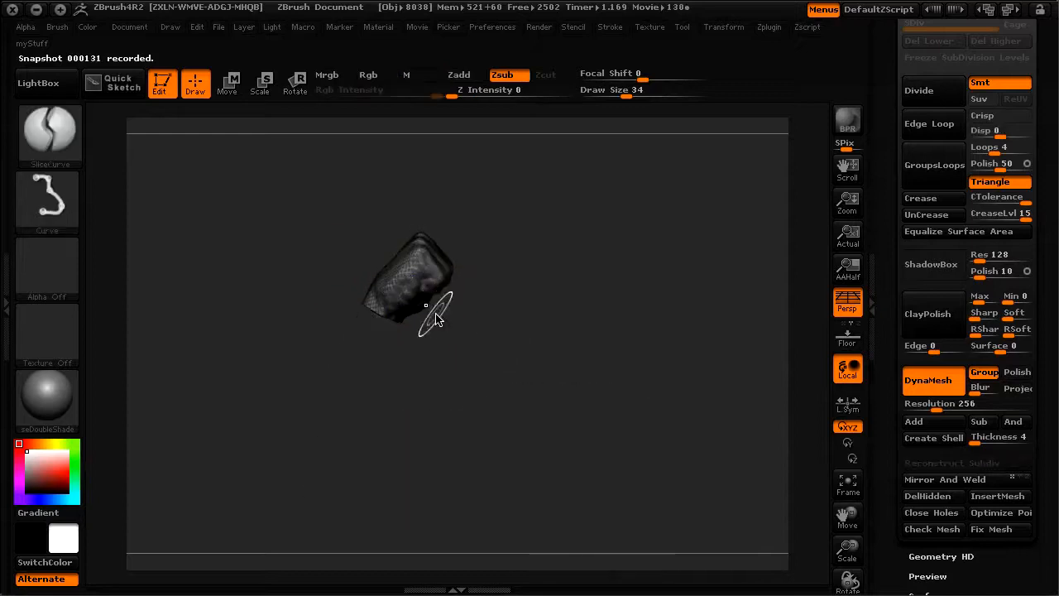
pyautogui.keyDown('ctrl'); pyautogui.keyDown('shift'); pyautogui.click(463, 322); pyautogui.keyUp('shift'); pyautogui.keyUp('ctrl')
pyautogui.moveTo(463, 322)
pyautogui.mouseDown()
pyautogui.moveTo(498, 300)
pyautogui.moveTo(470, 345)
pyautogui.moveTo(428, 317)
pyautogui.moveTo(466, 310)
pyautogui.moveTo(487, 282)
pyautogui.mouseUp()
pyautogui.rightClick(515, 309)
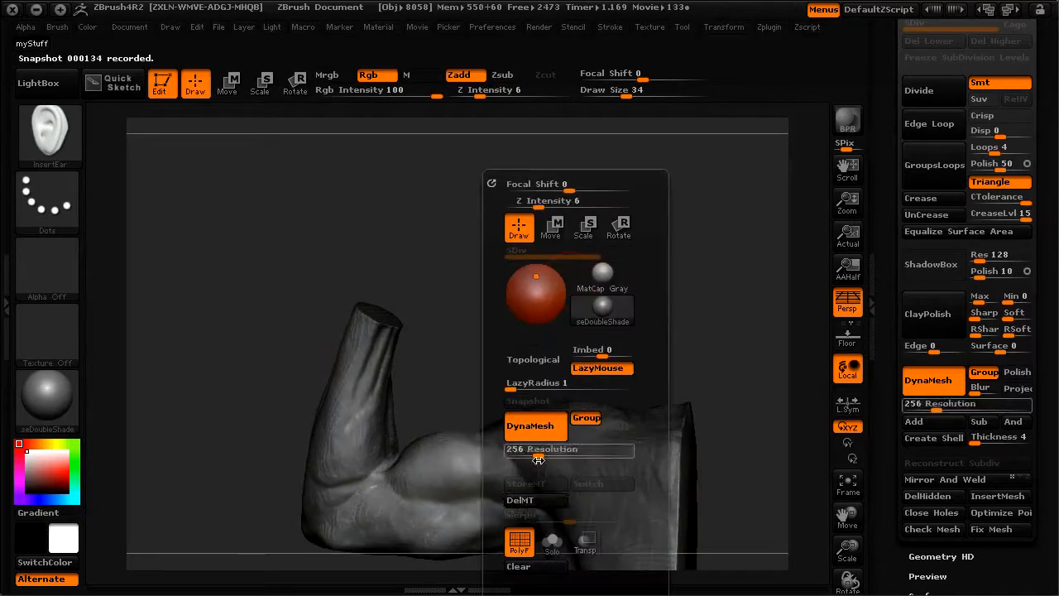
pyautogui.click(521, 547)
# - Delete the hidden fist geometry from the arm mesh
pyautogui.moveTo(473, 247); pyautogui.dragTo(469, 261)
pyautogui.keyDown('alt'); pyautogui.moveTo(433, 332); pyautogui.dragTo(489, 215); pyautogui.keyUp('alt')
pyautogui.click(918, 497)
pyautogui.moveTo(548, 231); pyautogui.dragTo(527, 220)
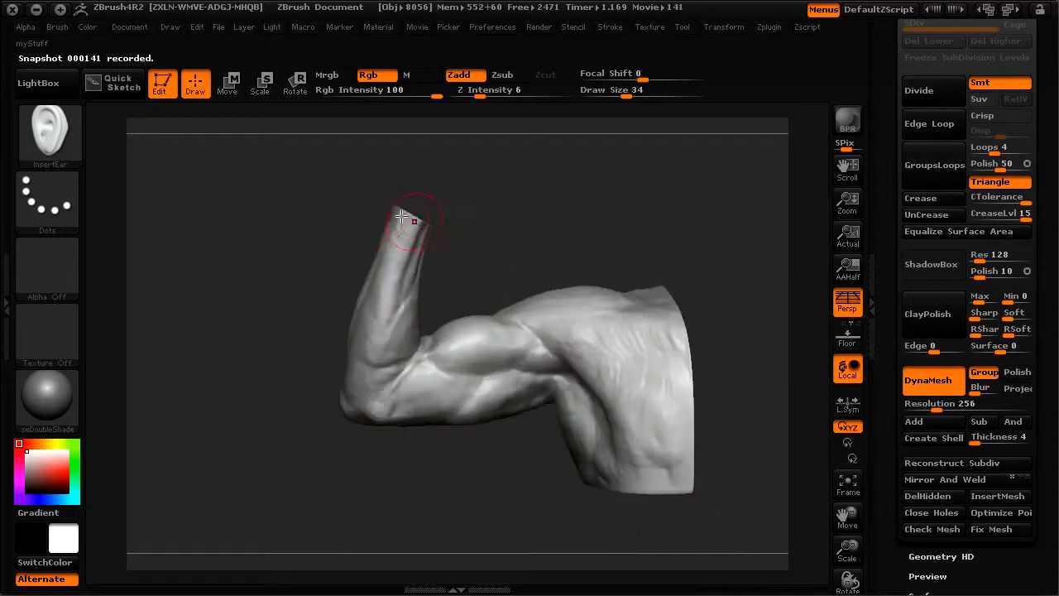
pyautogui.moveTo(451, 228); pyautogui.dragTo(626, 219)
# - Examine the handStump_10 model from several sides and compare it with the handless arm
pyautogui.moveTo(891, 164); pyautogui.dragTo(893, 329)
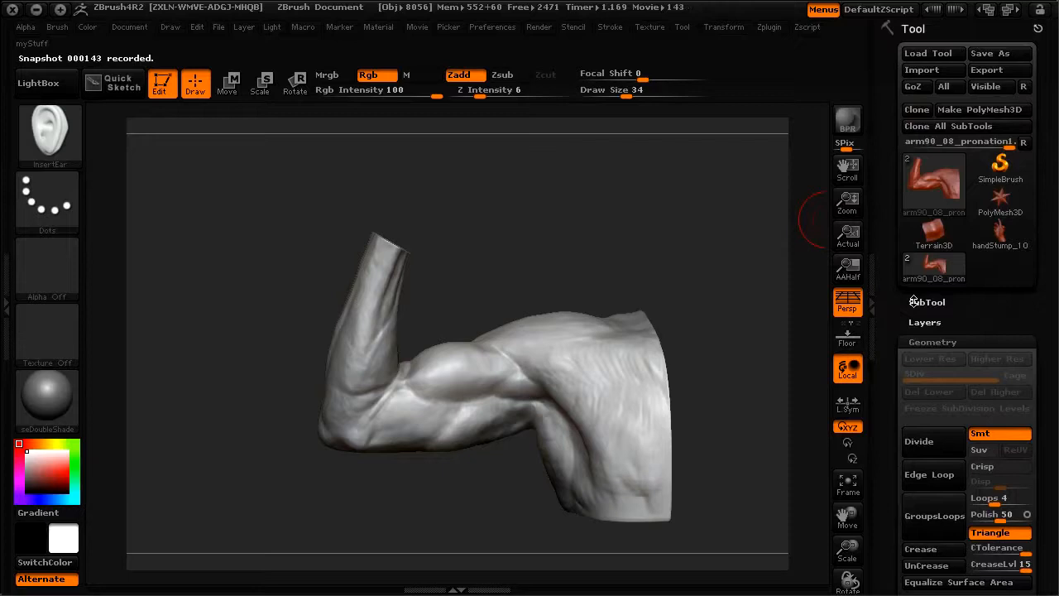
pyautogui.click(1000, 236)
pyautogui.moveTo(630, 347); pyautogui.dragTo(637, 293)
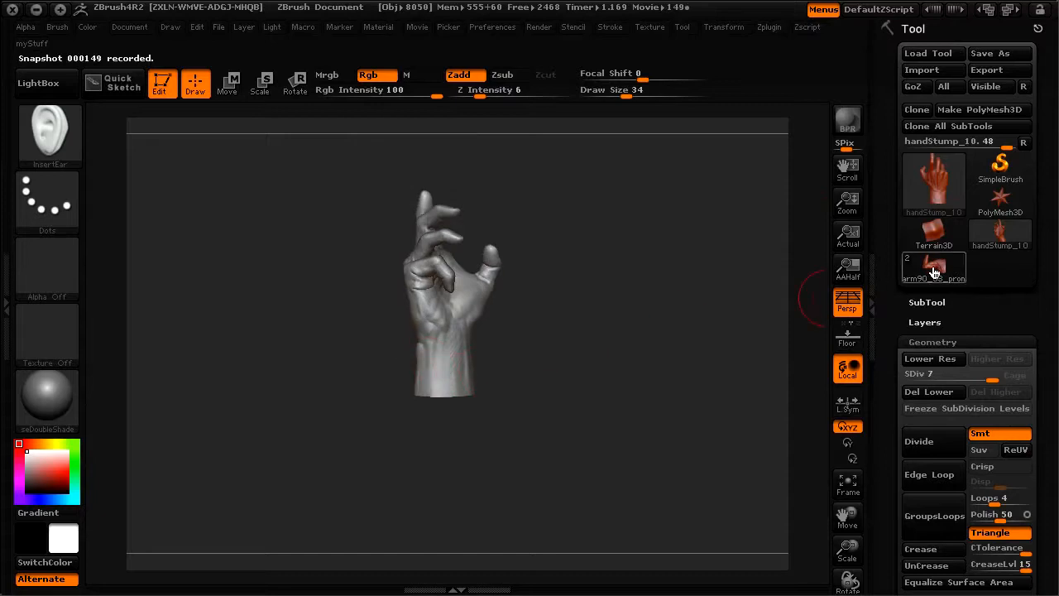
pyautogui.click(931, 264)
pyautogui.moveTo(654, 297); pyautogui.dragTo(588, 256)
pyautogui.click(998, 236)
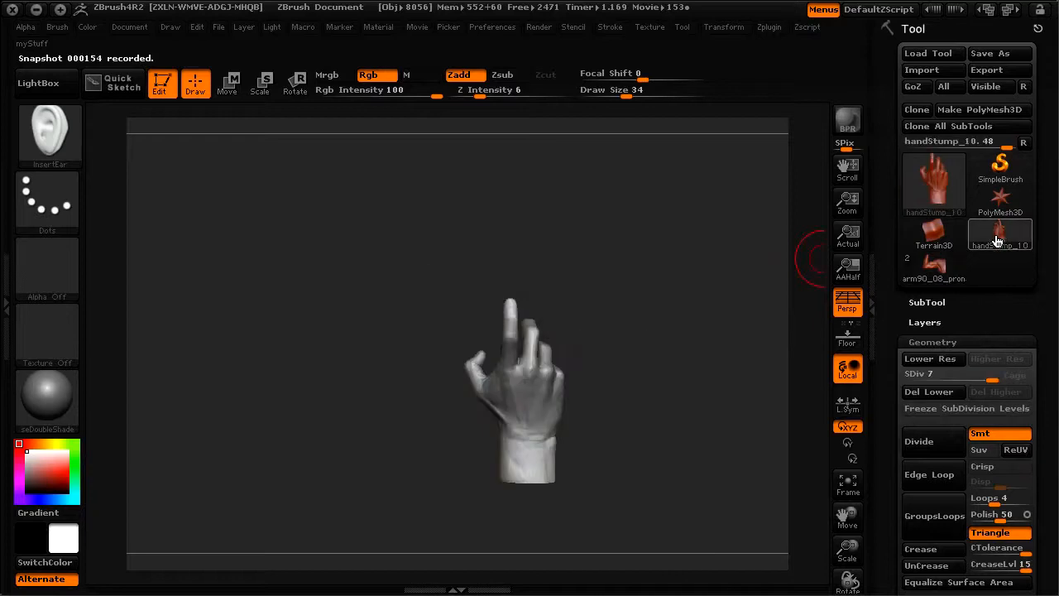
pyautogui.click(935, 273)
pyautogui.keyDown('alt'); pyautogui.moveTo(557, 262); pyautogui.dragTo(615, 207); pyautogui.keyUp('alt')
pyautogui.moveTo(876, 341); pyautogui.dragTo(877, 302)
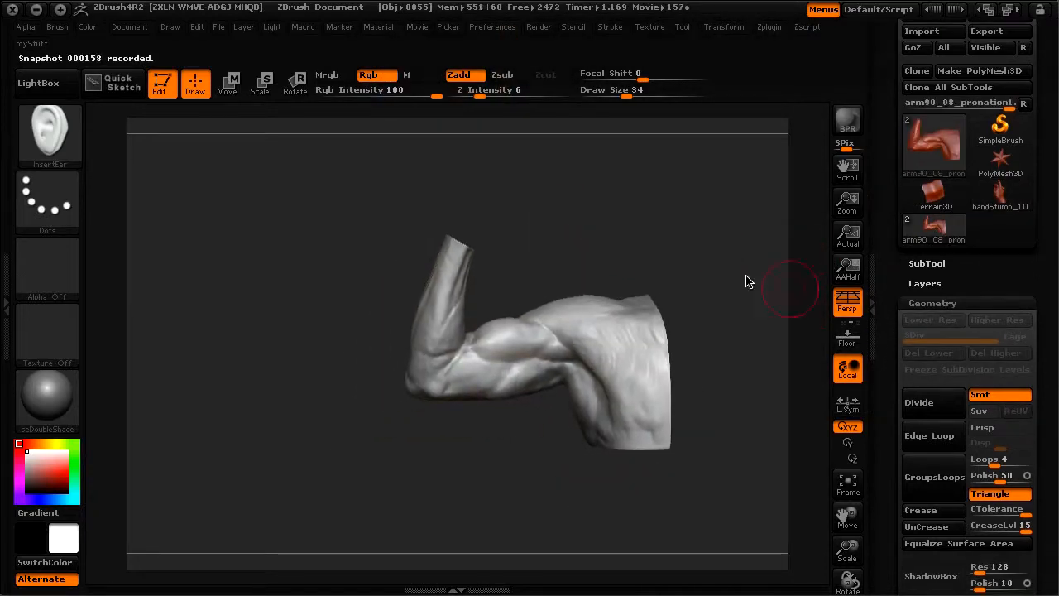
pyautogui.keyDown('alt'); pyautogui.moveTo(617, 218); pyautogui.dragTo(539, 236); pyautogui.keyUp('alt')
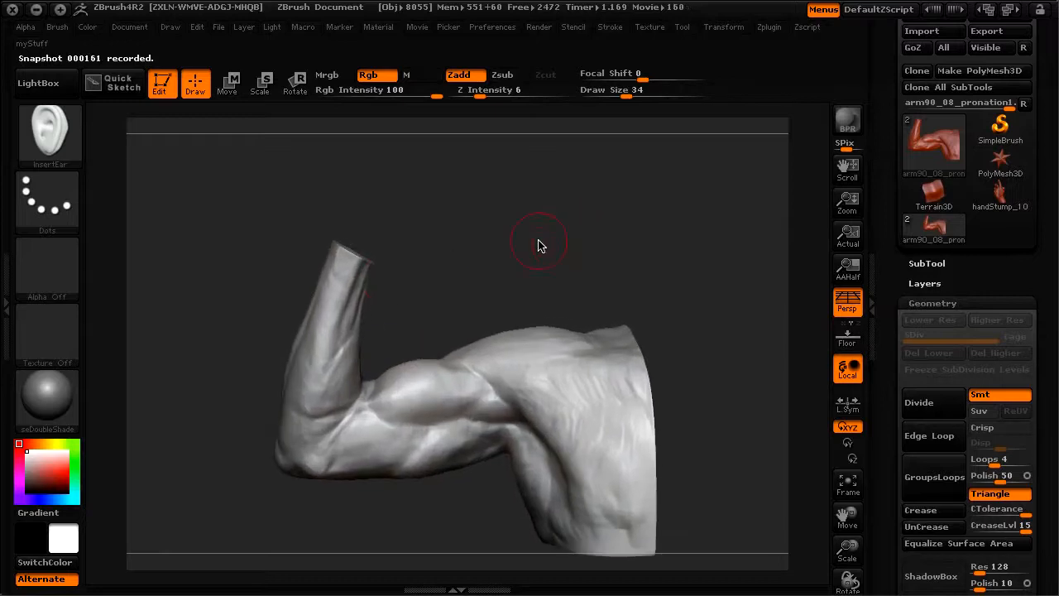
# - Collapse the Tool palette and dock the Brush palette in the tray with its brush list in view
pyautogui.moveTo(890, 199); pyautogui.dragTo(890, 238)
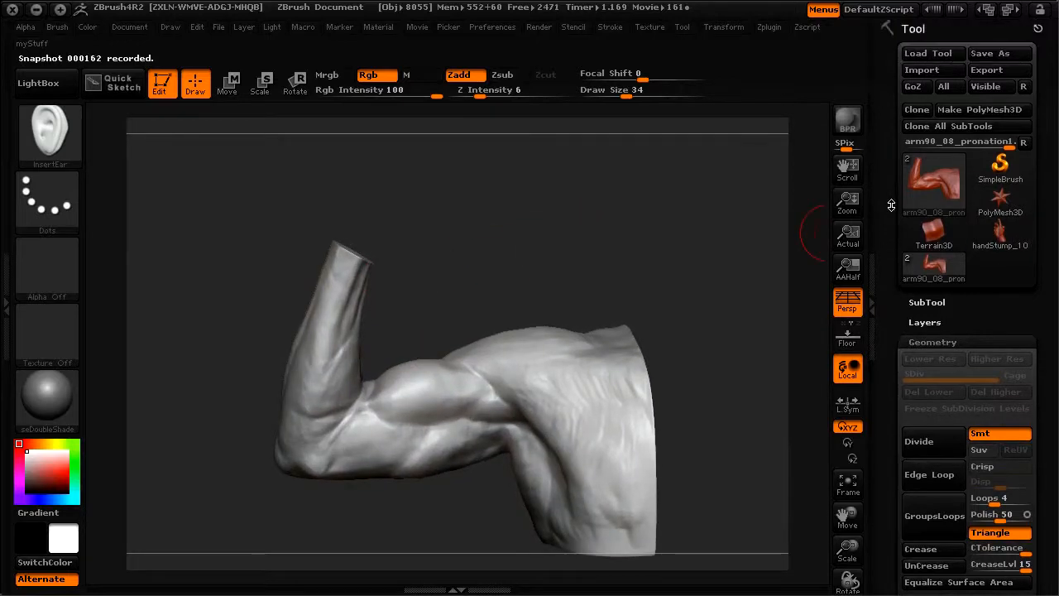
pyautogui.click(995, 28)
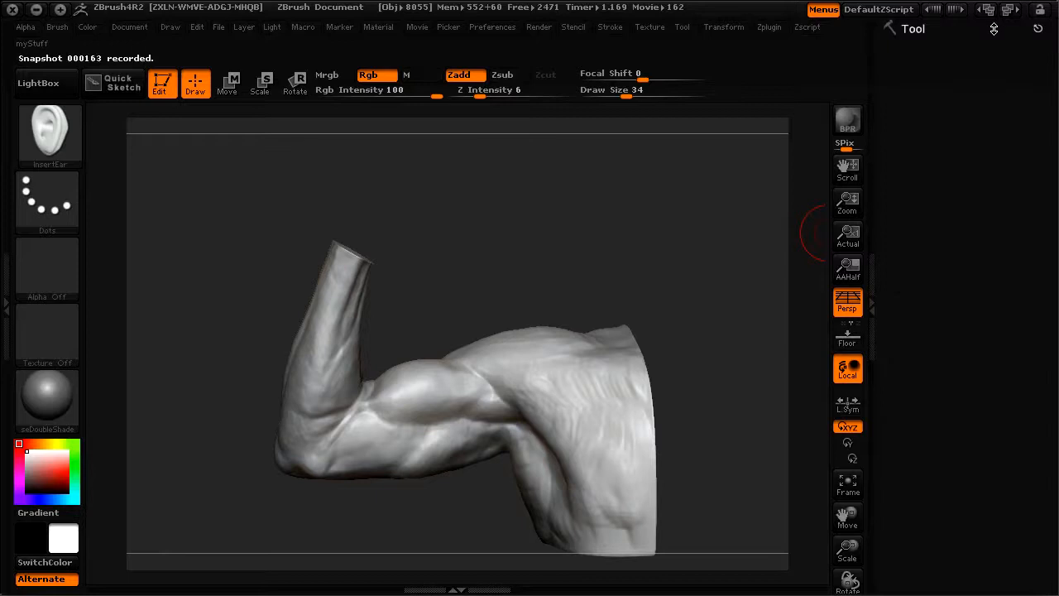
pyautogui.click(57, 26)
pyautogui.click(54, 52)
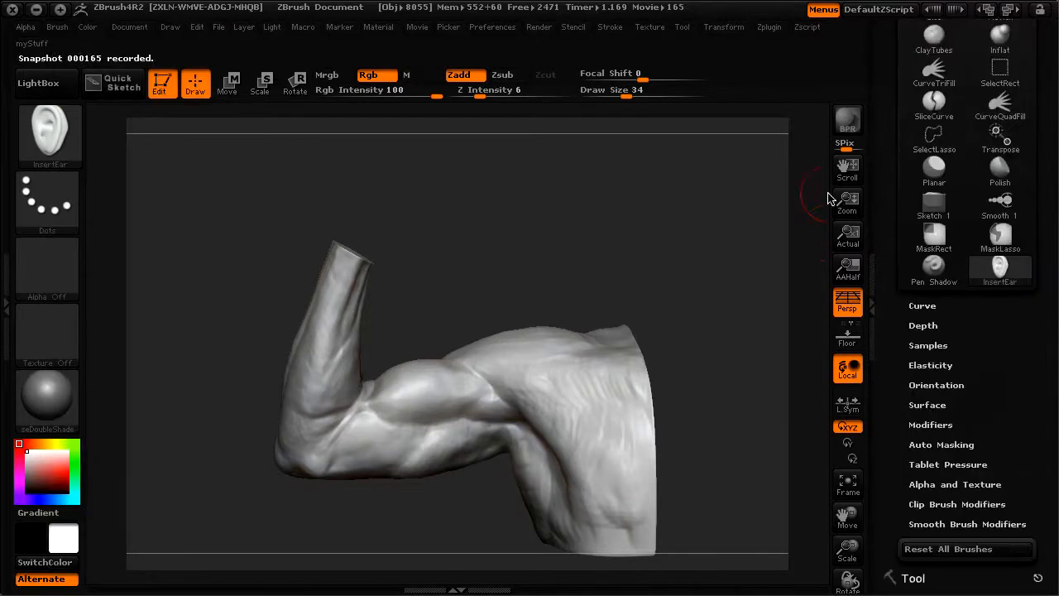
pyautogui.moveTo(890, 106); pyautogui.dragTo(886, 243)
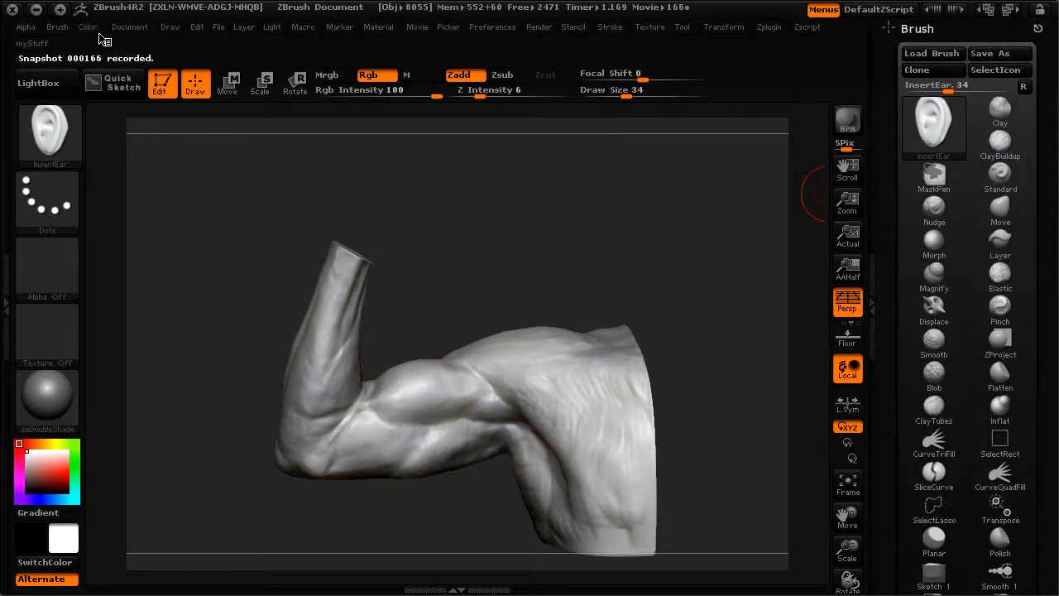
pyautogui.moveTo(889, 326)
pyautogui.mouseDown()
pyautogui.moveTo(884, 258)
pyautogui.moveTo(900, 264)
pyautogui.moveTo(896, 300)
pyautogui.mouseUp()
# - Select the InsertCube brush and clone it
pyautogui.moveTo(935, 101)
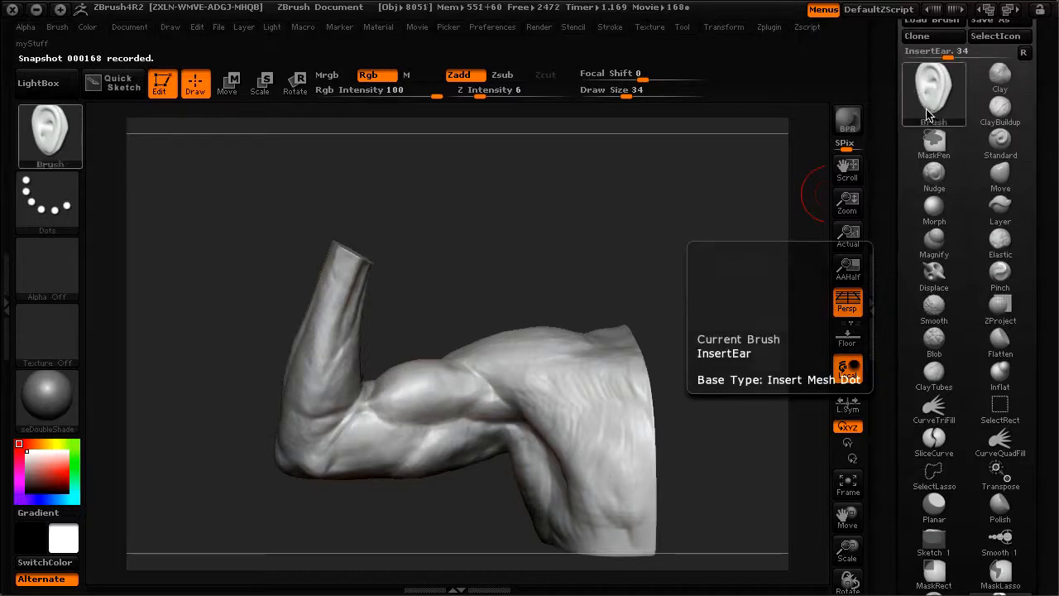
pyautogui.click(937, 112)
pyautogui.click(327, 312)
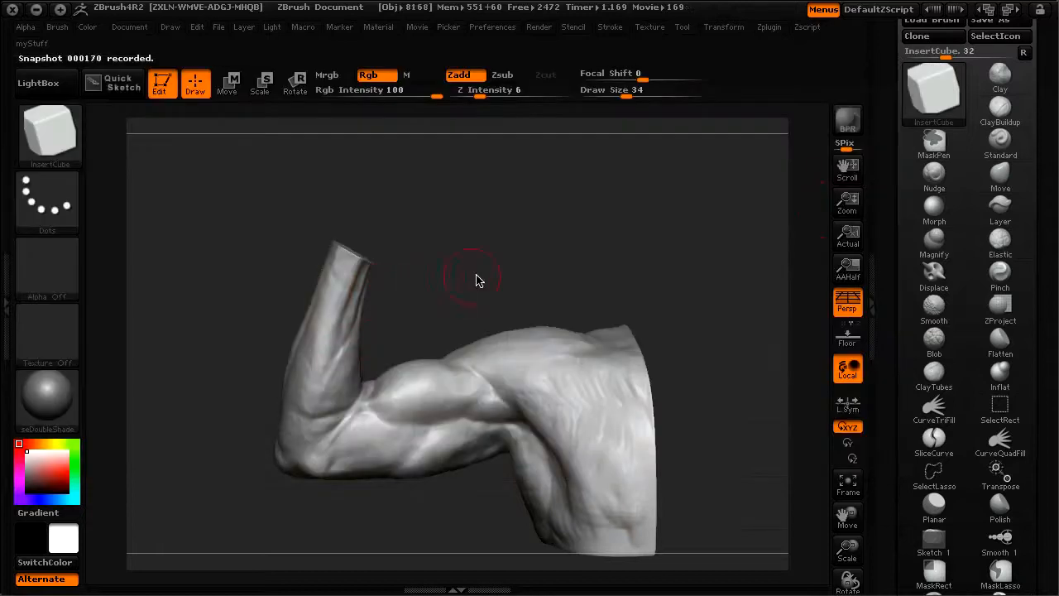
pyautogui.moveTo(894, 137); pyautogui.dragTo(895, 170)
pyautogui.click(919, 70)
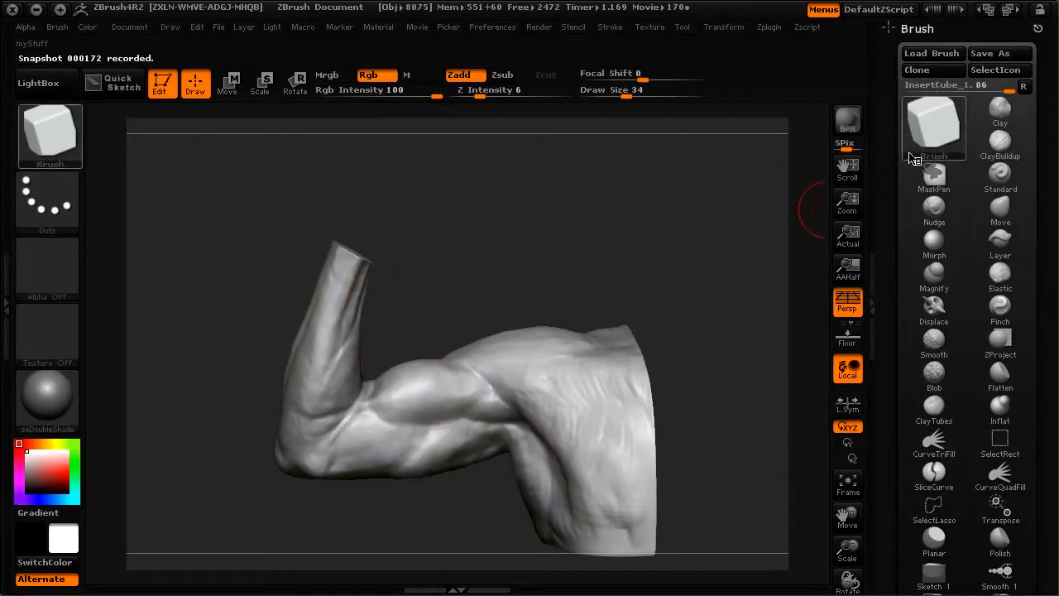
# - Try to assign handStump_10 as the insert mesh of the cloned InsertCube_1 brush in its modifiers
pyautogui.moveTo(893, 231); pyautogui.dragTo(894, 200)
pyautogui.moveTo(894, 245); pyautogui.dragTo(884, 84)
pyautogui.moveTo(894, 214); pyautogui.dragTo(890, 159)
pyautogui.moveTo(899, 280); pyautogui.dragTo(892, 140)
pyautogui.click(914, 253)
pyautogui.moveTo(954, 255)
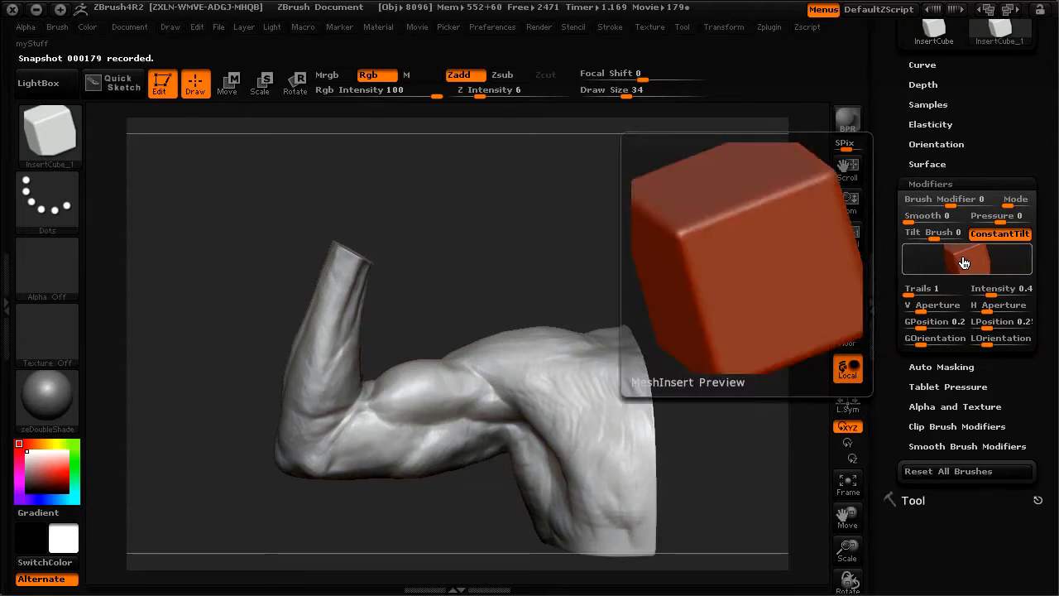
pyautogui.click(963, 264)
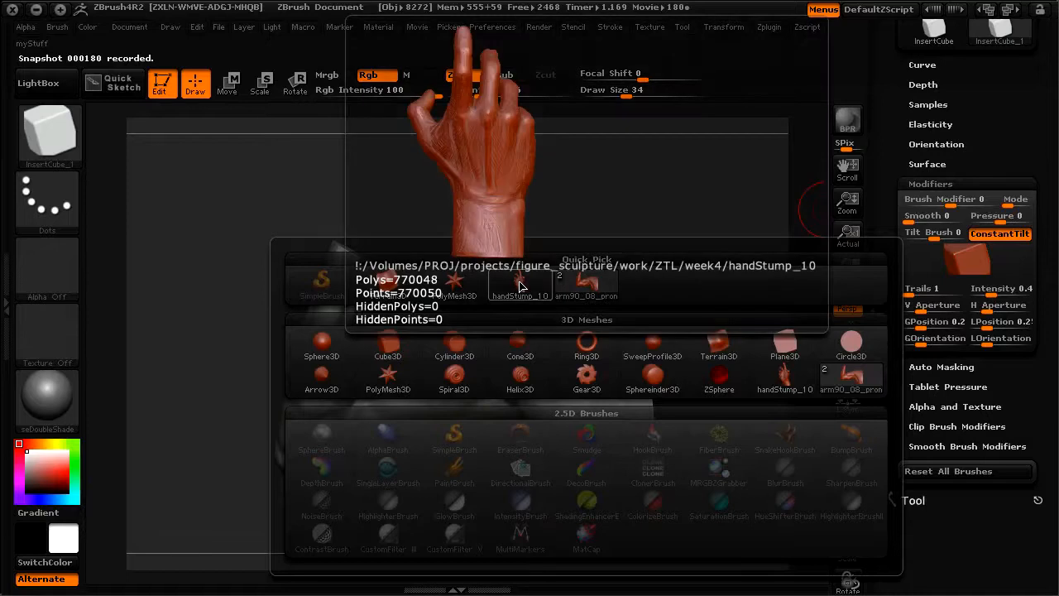
pyautogui.click(517, 286)
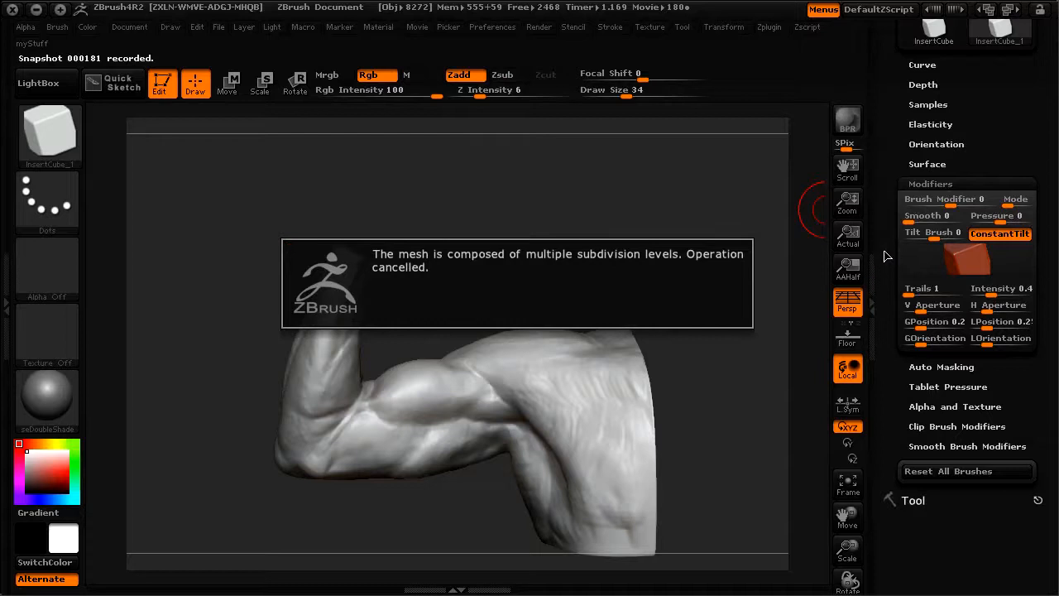
# - Make handStump_10 the active tool in place of the arm model
pyautogui.scroll(10, 887, 355)
pyautogui.scroll(5, 885, 381)
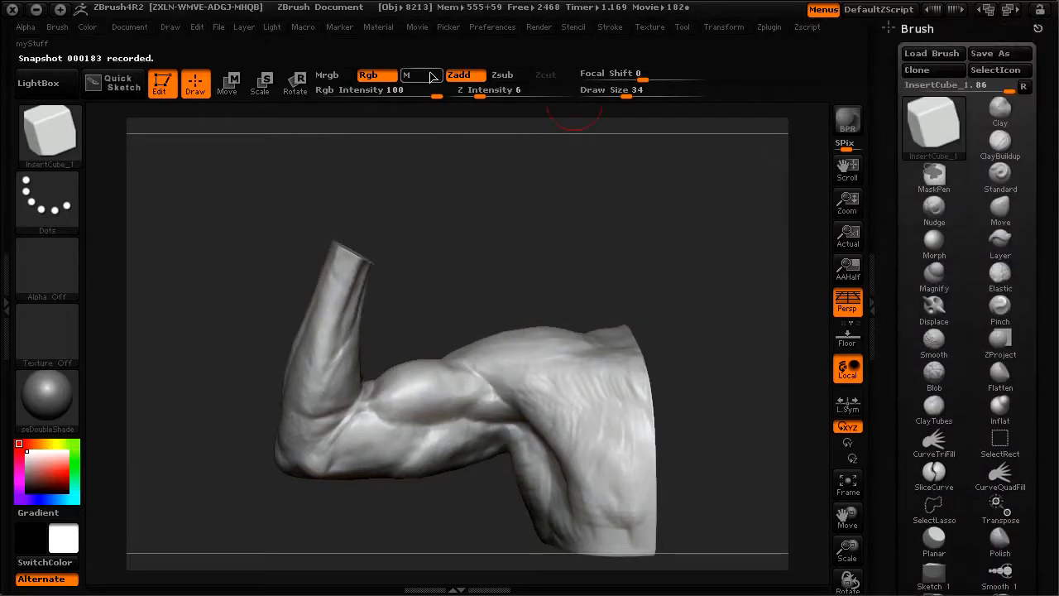
pyautogui.click(681, 27)
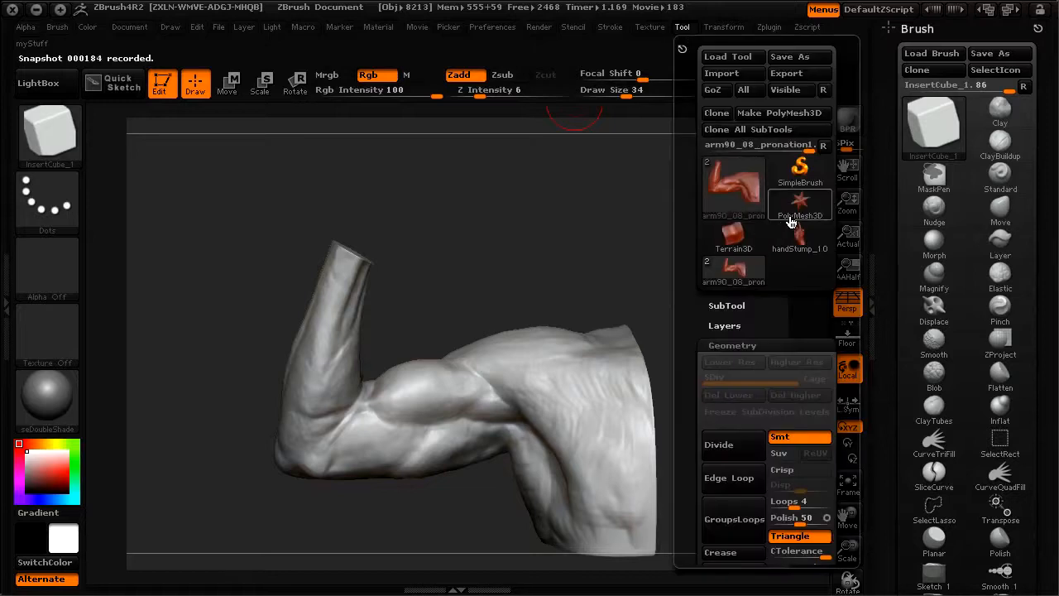
pyautogui.click(796, 242)
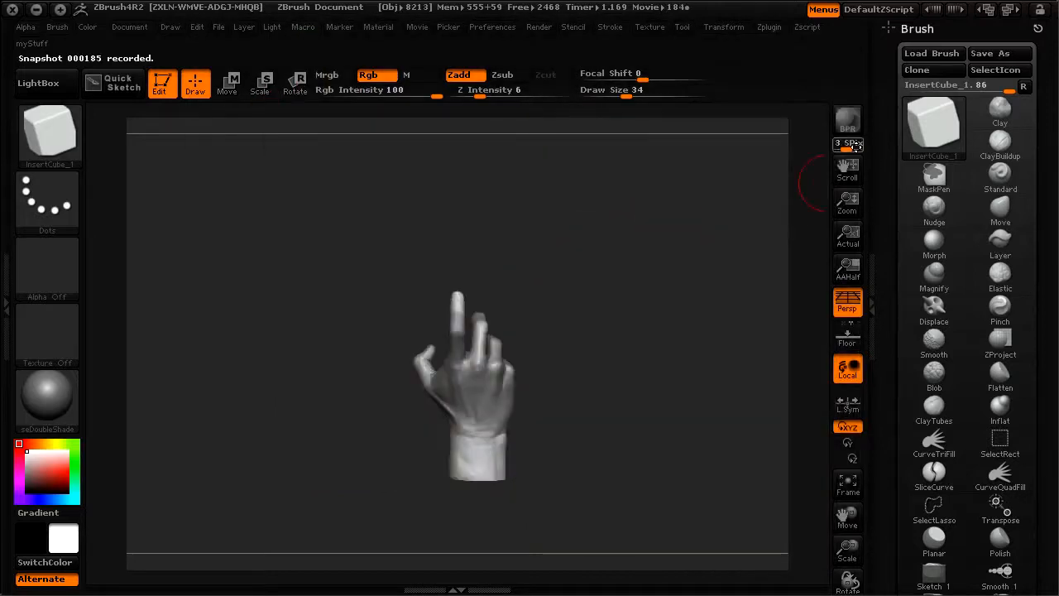
# - Delete the lower subdivision levels of the handStump_10 mesh
pyautogui.click(683, 29)
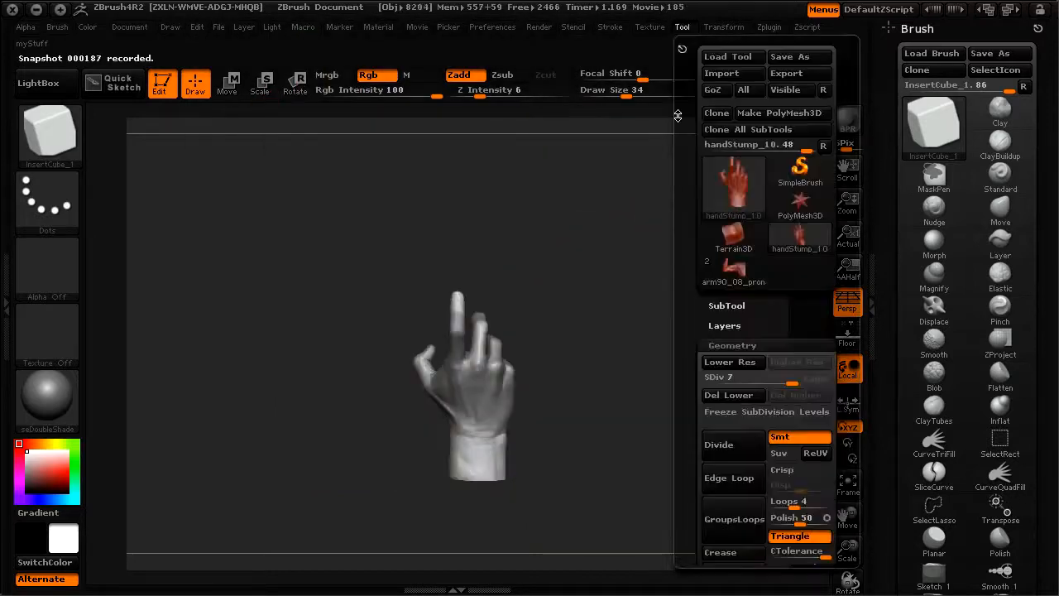
pyautogui.moveTo(682, 321); pyautogui.dragTo(682, 230)
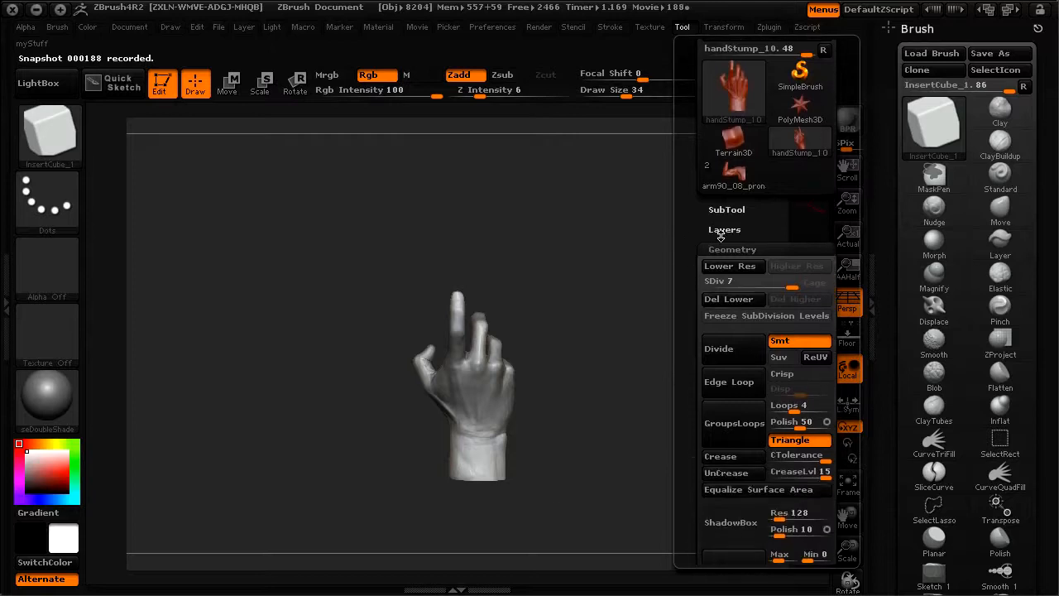
pyautogui.click(713, 230)
pyautogui.click(719, 454)
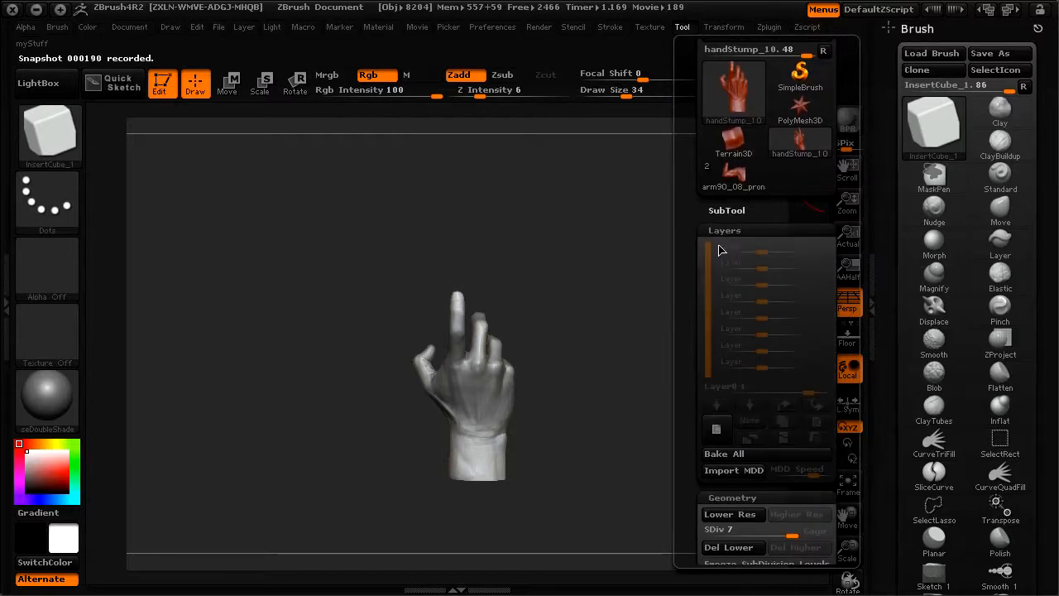
pyautogui.click(721, 232)
pyautogui.click(727, 301)
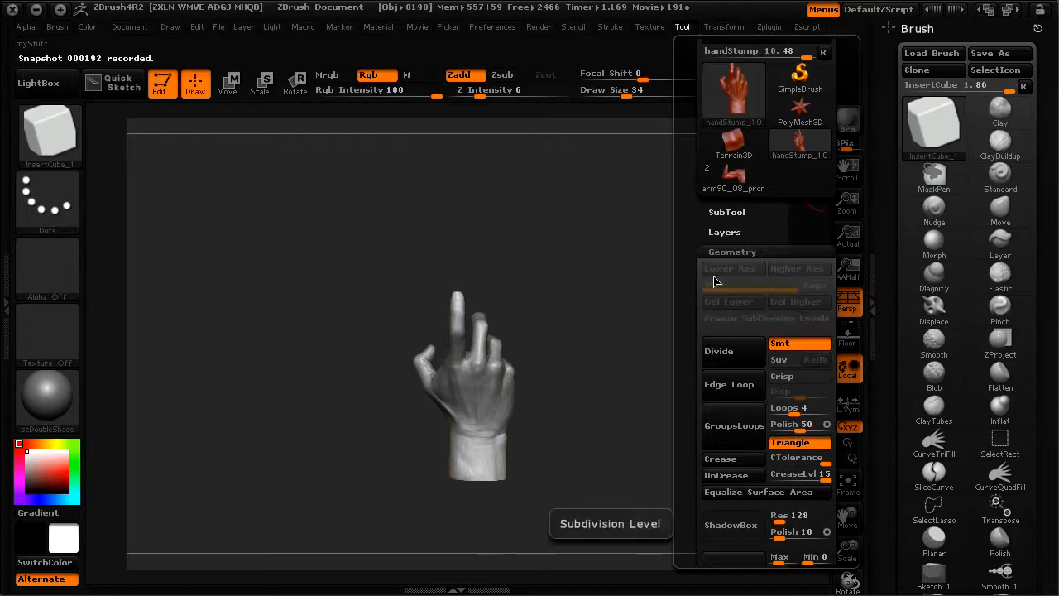
pyautogui.moveTo(694, 149); pyautogui.dragTo(689, 208)
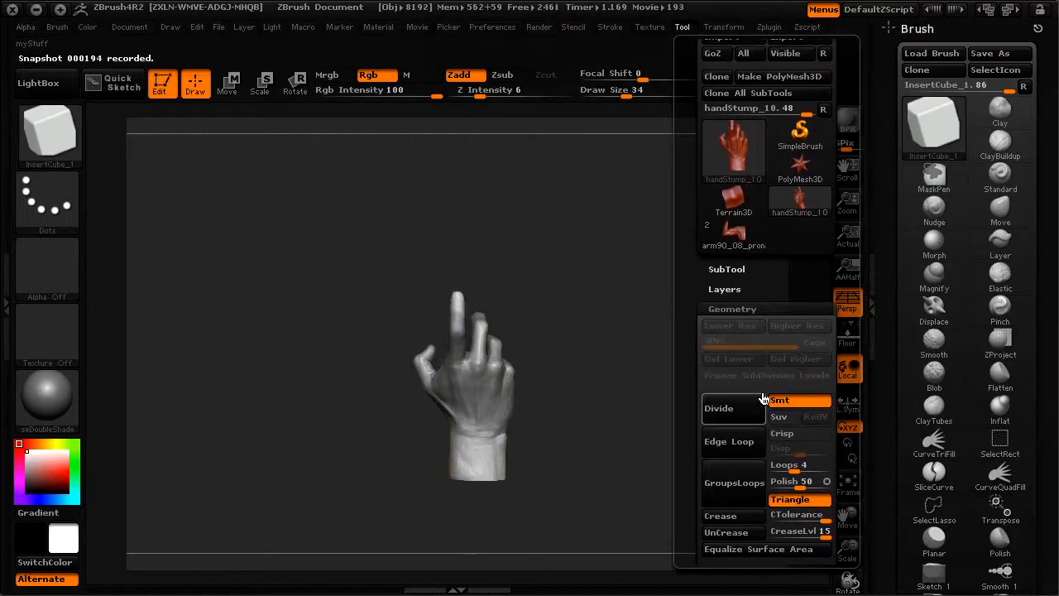
pyautogui.moveTo(691, 145); pyautogui.dragTo(686, 163)
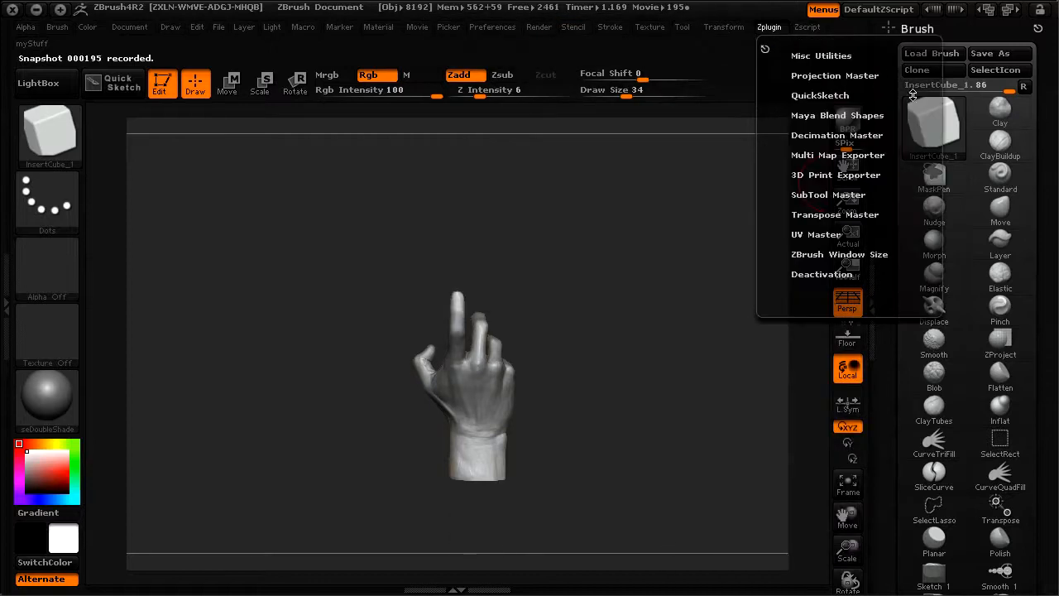
# - Assign handStump_10 as the MeshInsert object of the InsertCube_1 brush and check the brush in the brush list
pyautogui.moveTo(878, 406); pyautogui.dragTo(887, 219)
pyautogui.scroll(-2, 886, 219)
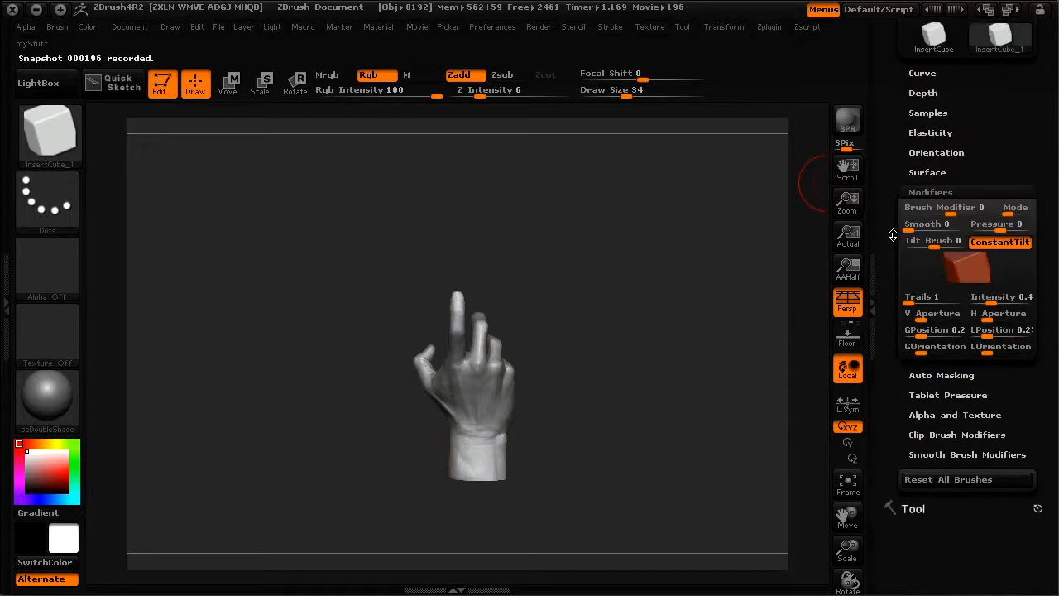
pyautogui.click(962, 263)
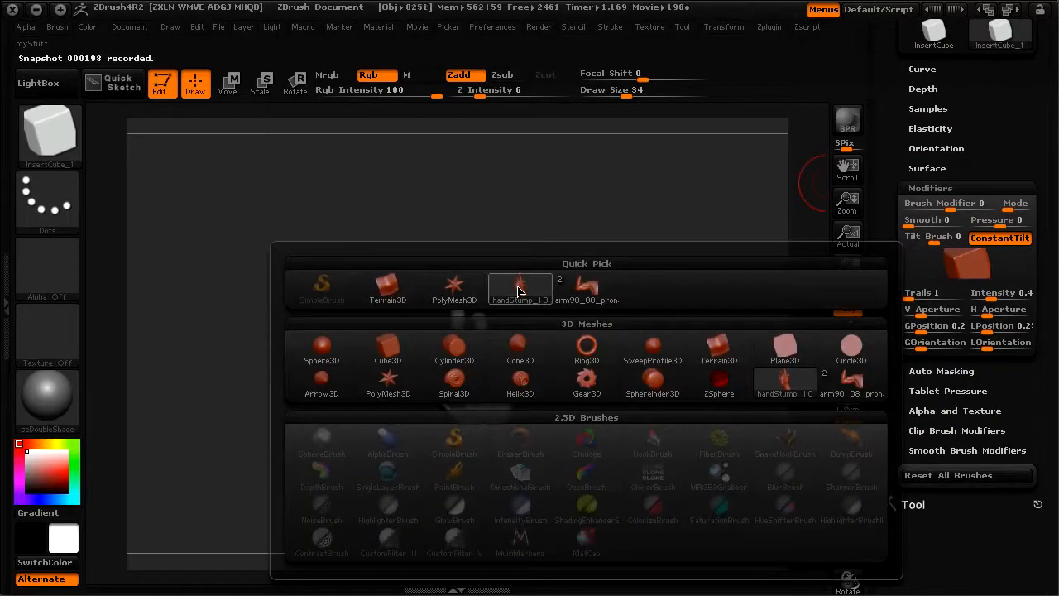
pyautogui.click(526, 290)
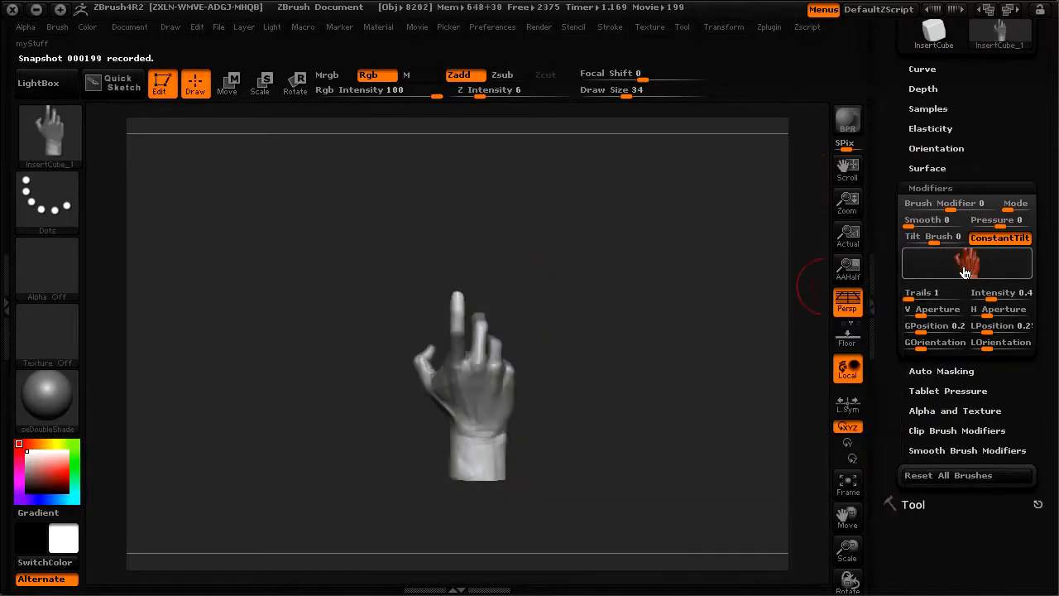
pyautogui.scroll(5, 964, 263)
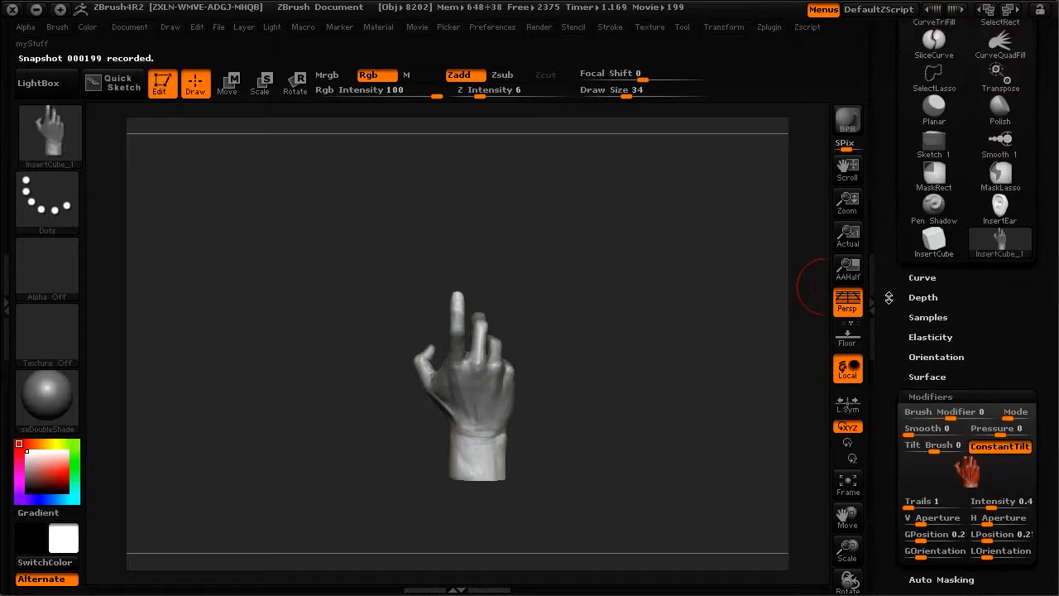
pyautogui.moveTo(996, 255)
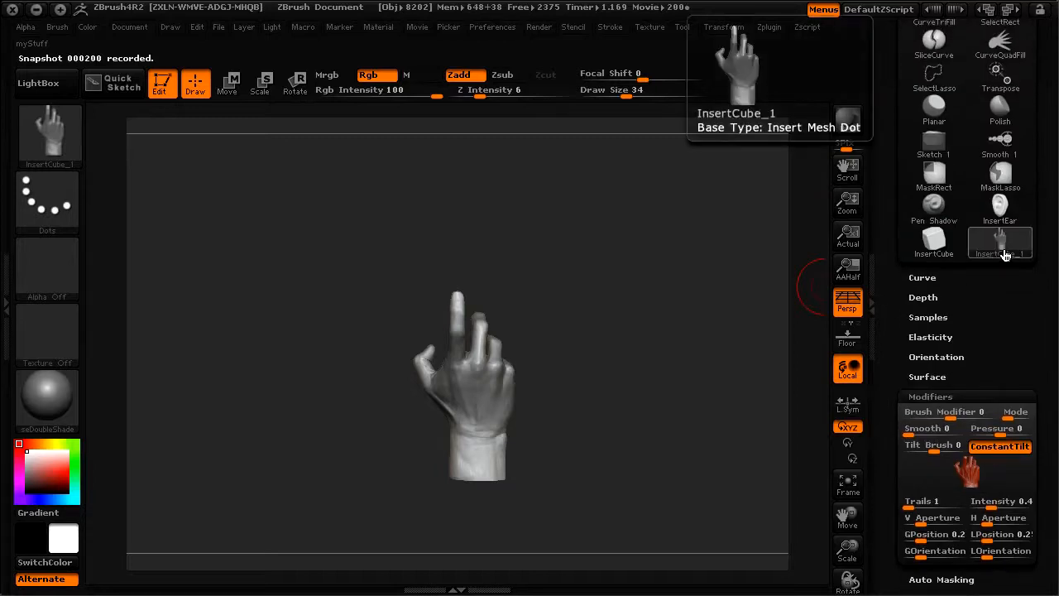
pyautogui.scroll(5, 885, 318)
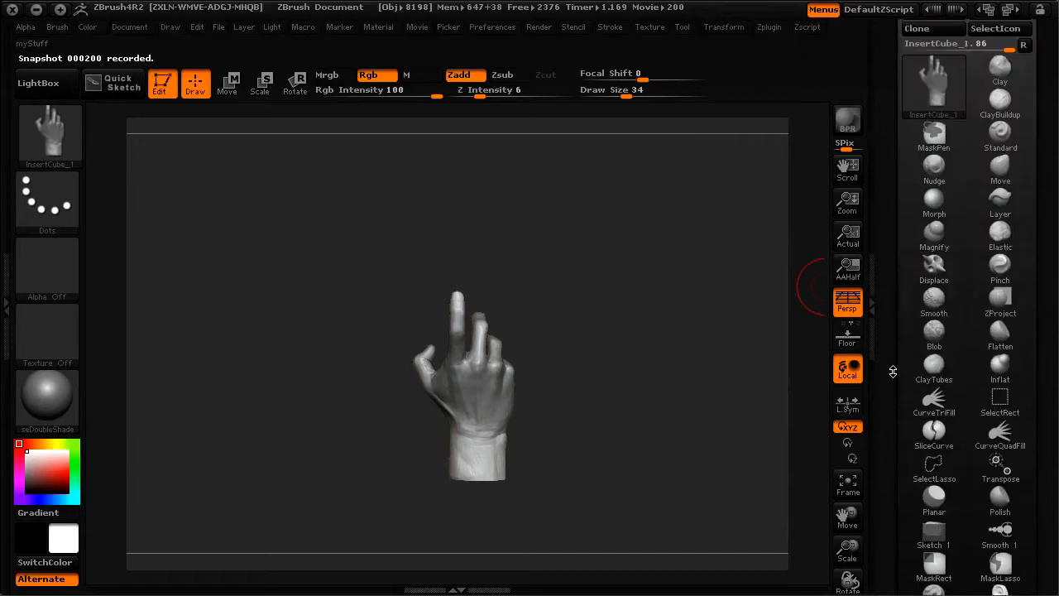
pyautogui.moveTo(892, 255); pyautogui.dragTo(891, 294)
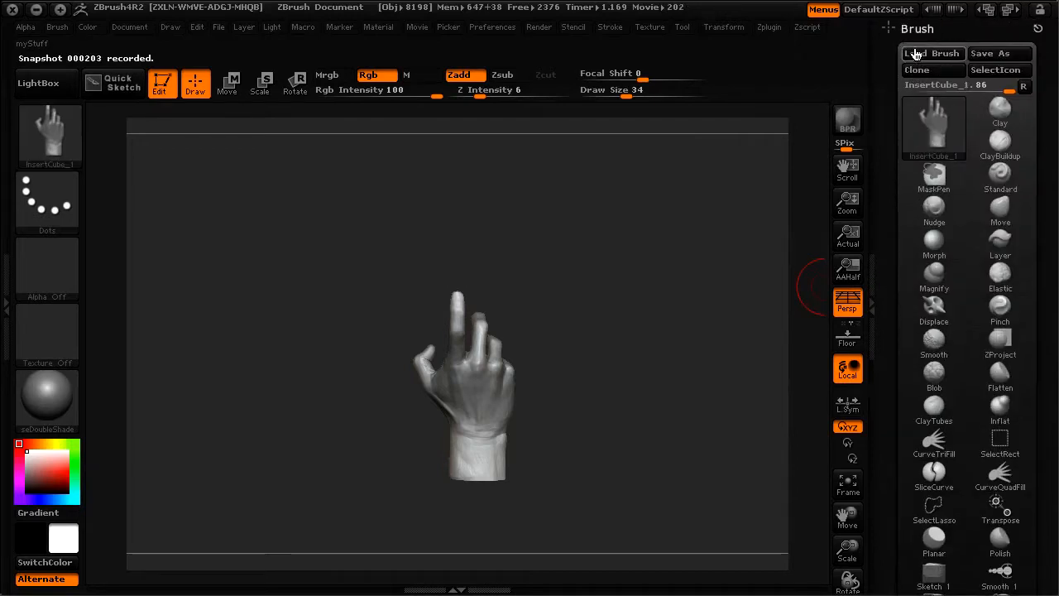
# - Remove the Brush palette from the tray, expand the Tool palette and switch back to the handless arm model
pyautogui.click(1039, 28)
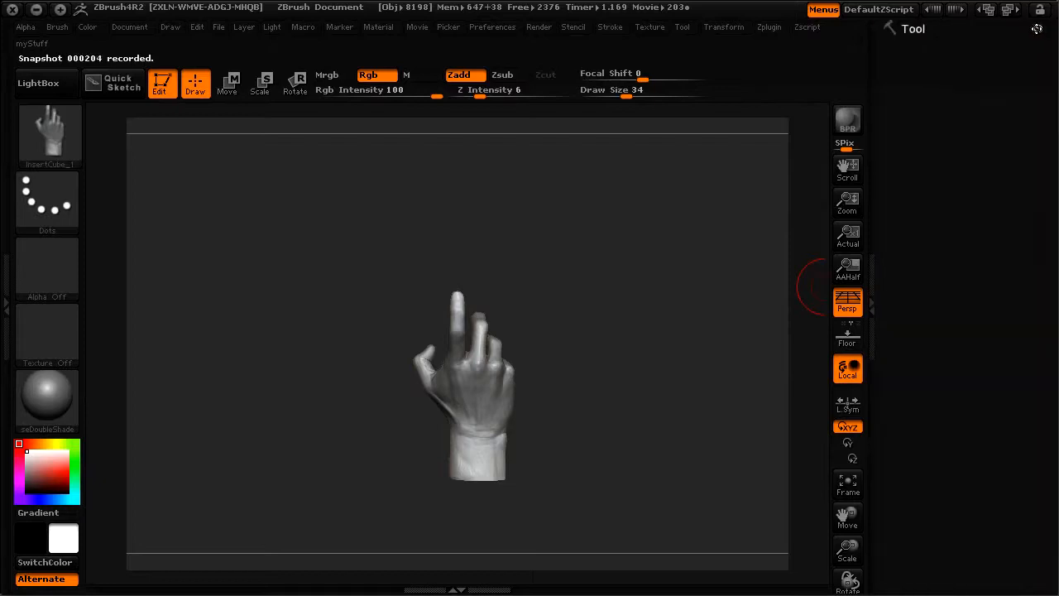
pyautogui.click(913, 30)
pyautogui.moveTo(894, 176); pyautogui.dragTo(881, 264)
pyautogui.click(935, 166)
pyautogui.keyDown('alt'); pyautogui.moveTo(530, 289); pyautogui.dragTo(534, 206); pyautogui.keyUp('alt')
pyautogui.moveTo(535, 207); pyautogui.dragTo(469, 257)
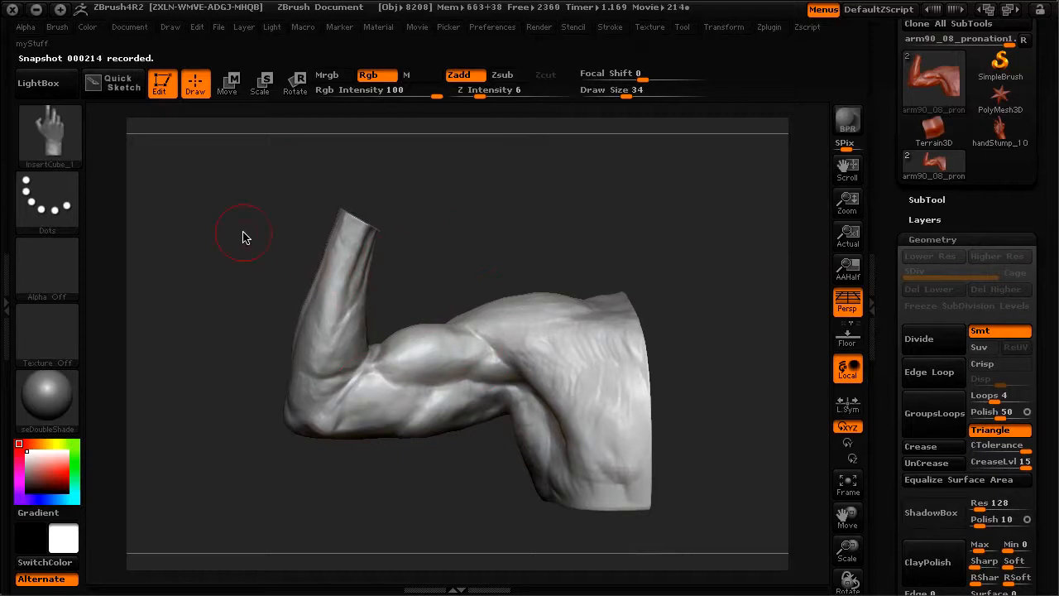
# - Try inserting the hand mesh near the cut end of the forearm and undo the insertion
pyautogui.moveTo(47, 141)
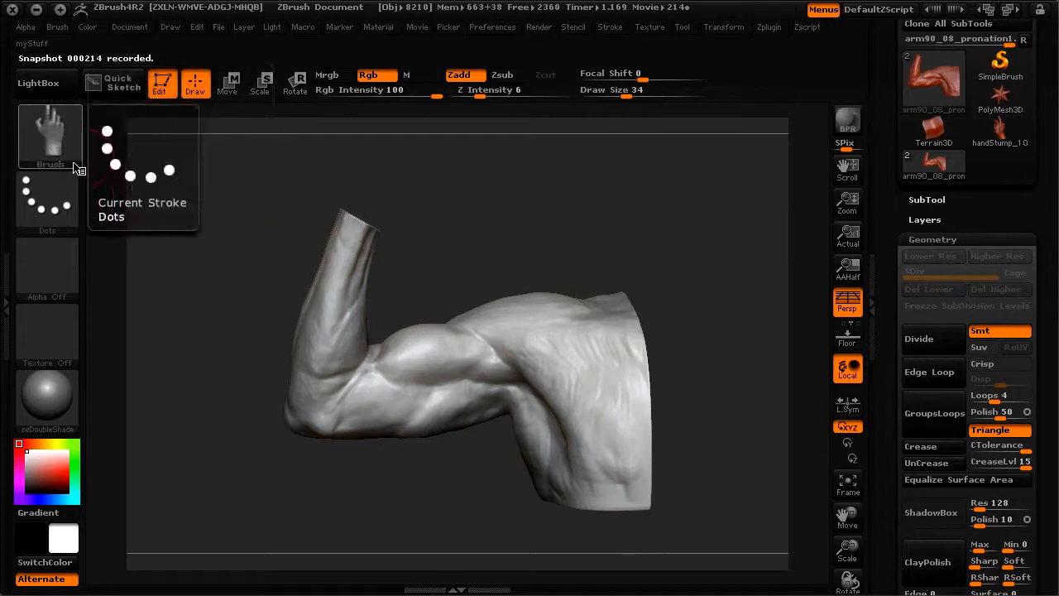
pyautogui.moveTo(236, 246)
pyautogui.keyDown('alt'); pyautogui.mouseDown()
pyautogui.moveTo(231, 282)
pyautogui.moveTo(224, 238)
pyautogui.mouseUp(); pyautogui.keyUp('alt')
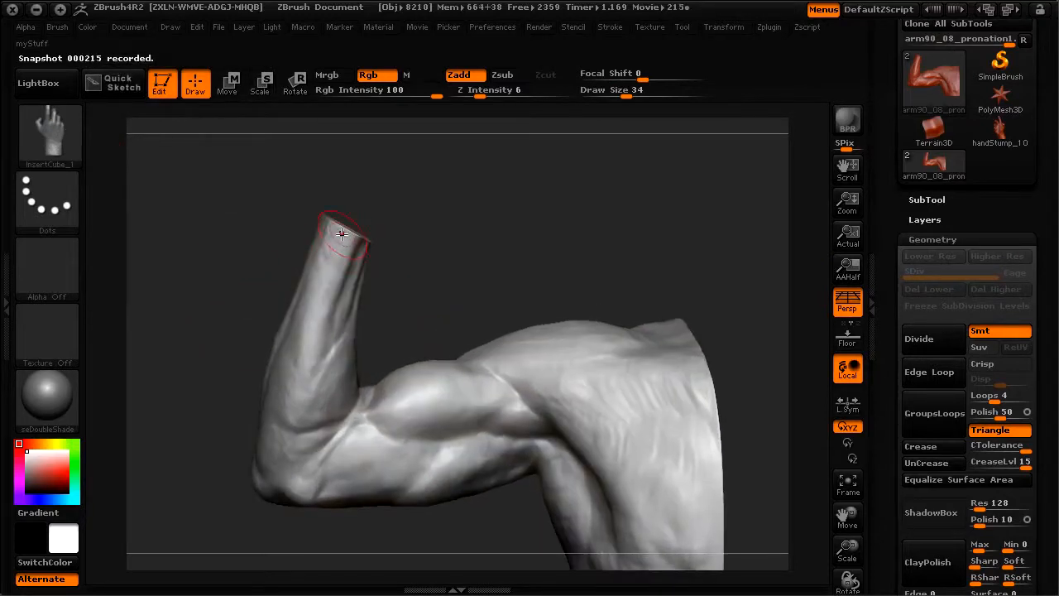
pyautogui.moveTo(347, 250); pyautogui.dragTo(408, 374)
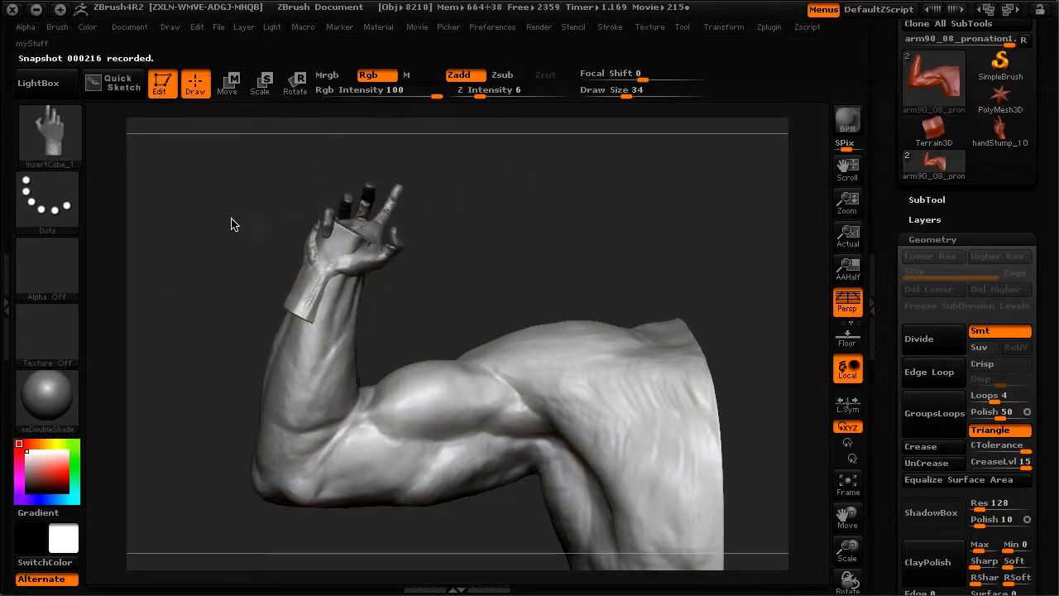
pyautogui.moveTo(231, 221); pyautogui.dragTo(330, 249)
pyautogui.hotkey('ctrl', 'z')
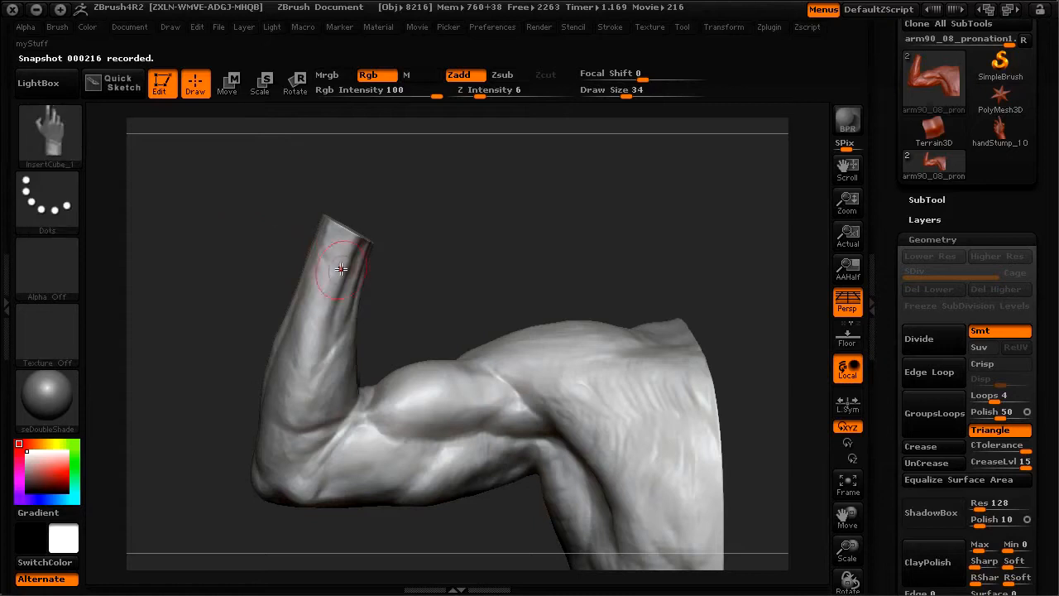
# - Try two more hand insertions on the forearm from different viewing angles and undo each one
pyautogui.moveTo(364, 218); pyautogui.dragTo(401, 189)
pyautogui.moveTo(204, 228); pyautogui.dragTo(306, 231)
pyautogui.moveTo(475, 246); pyautogui.dragTo(224, 307)
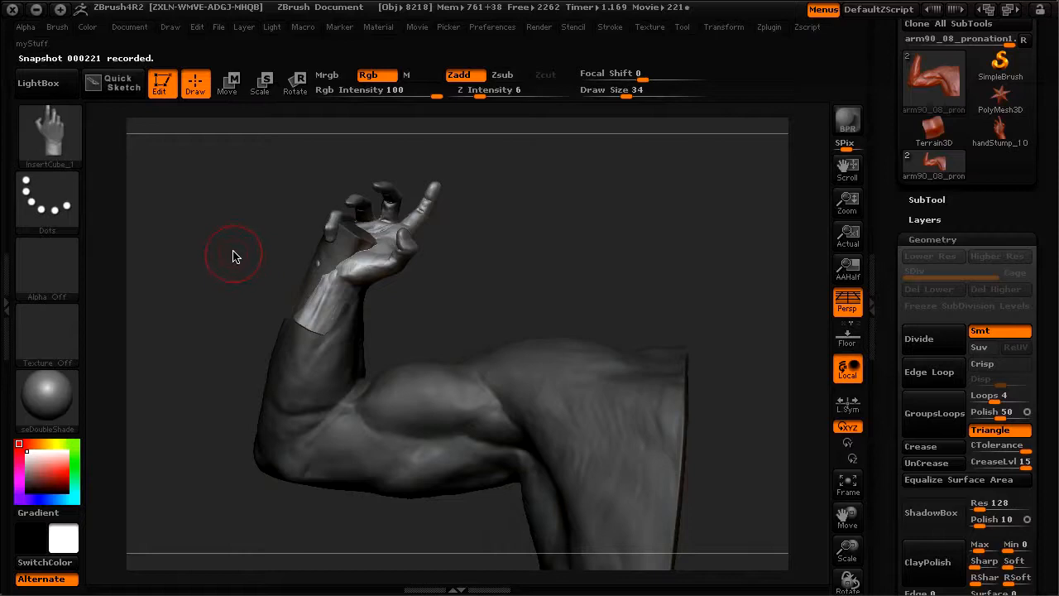
pyautogui.hotkey('ctrl', 'z')
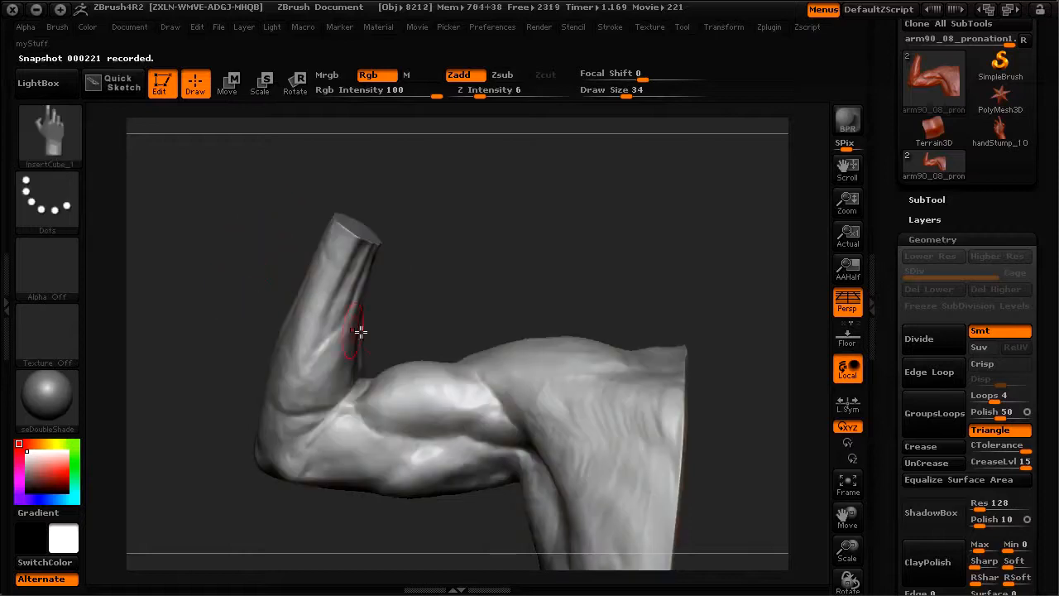
pyautogui.moveTo(387, 344); pyautogui.dragTo(435, 432)
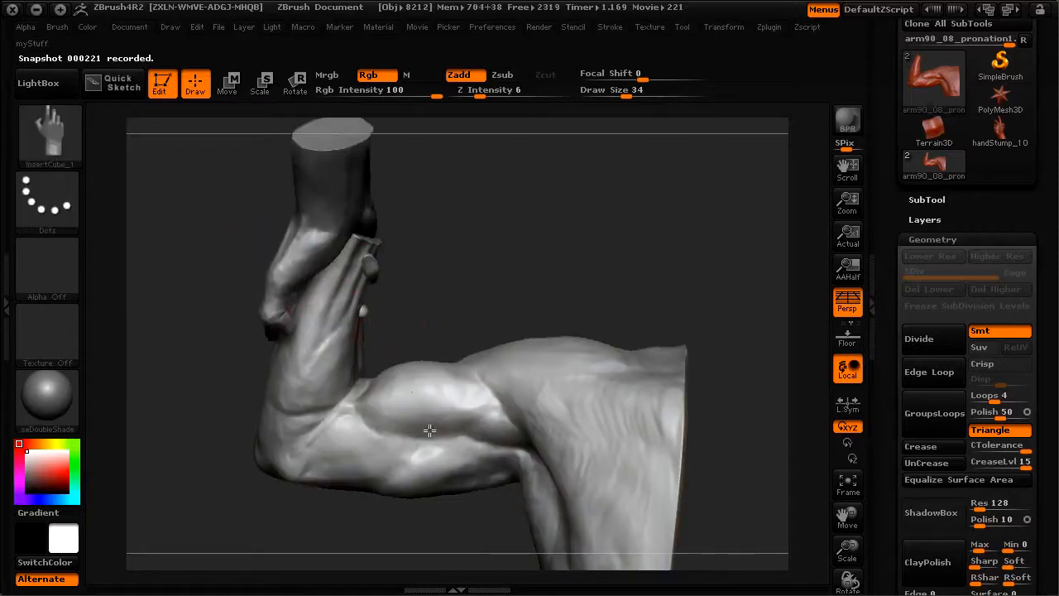
pyautogui.keyDown('alt'); pyautogui.moveTo(191, 338); pyautogui.dragTo(189, 230); pyautogui.keyUp('alt')
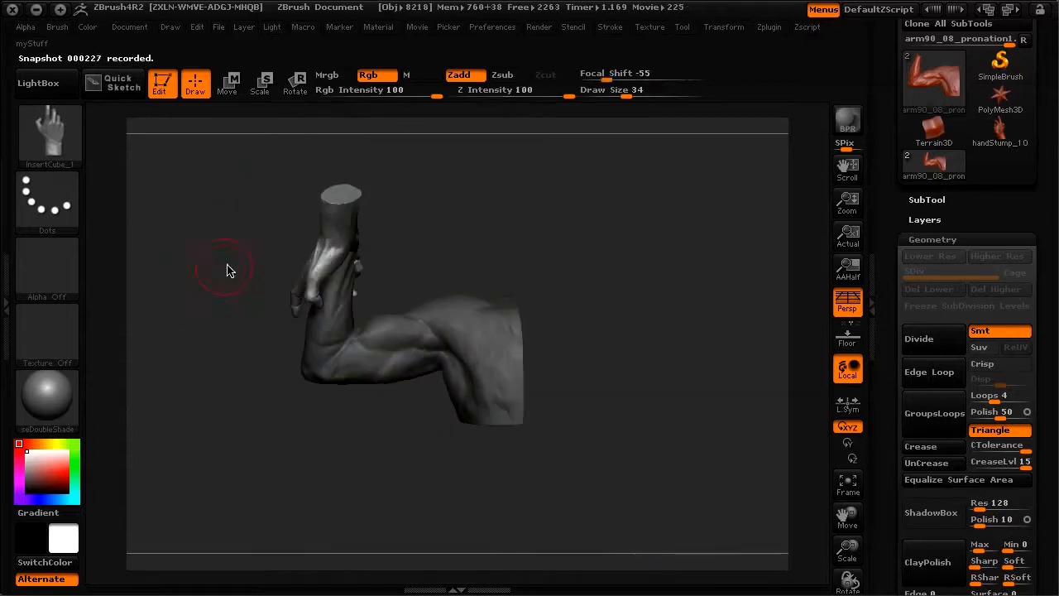
pyautogui.hotkey('ctrl', 'z')
# - Insert the hand mesh on the upper forearm stump, sized to roughly match the arm
pyautogui.moveTo(355, 226)
pyautogui.mouseDown()
pyautogui.moveTo(362, 246)
pyautogui.moveTo(349, 222)
pyautogui.mouseUp()
pyautogui.moveTo(357, 290); pyautogui.dragTo(324, 262)
pyautogui.moveTo(214, 266); pyautogui.dragTo(380, 380)
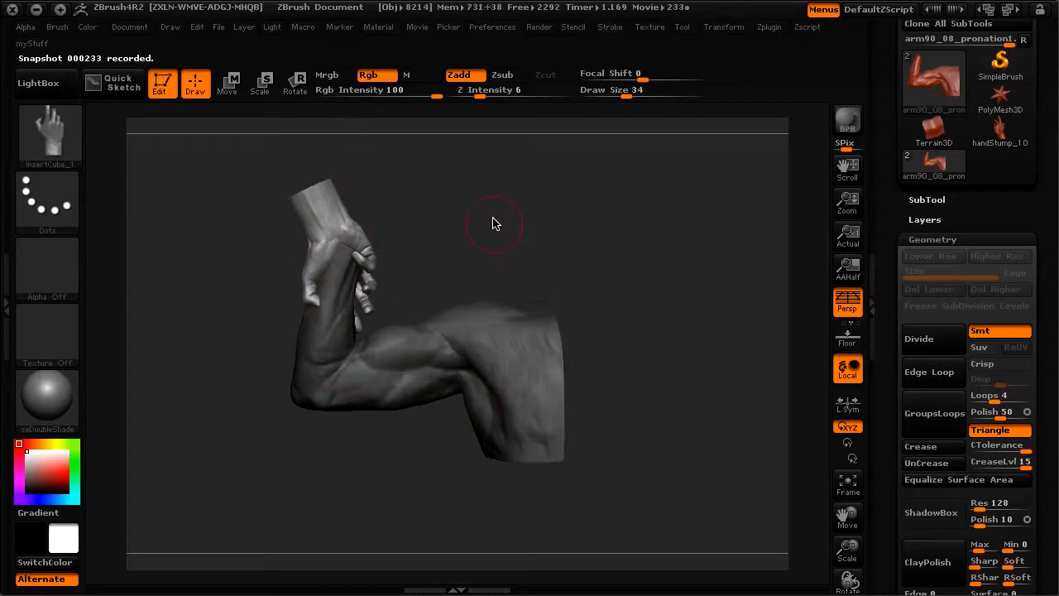
pyautogui.keyDown('alt'); pyautogui.moveTo(486, 218); pyautogui.dragTo(454, 197); pyautogui.keyUp('alt')
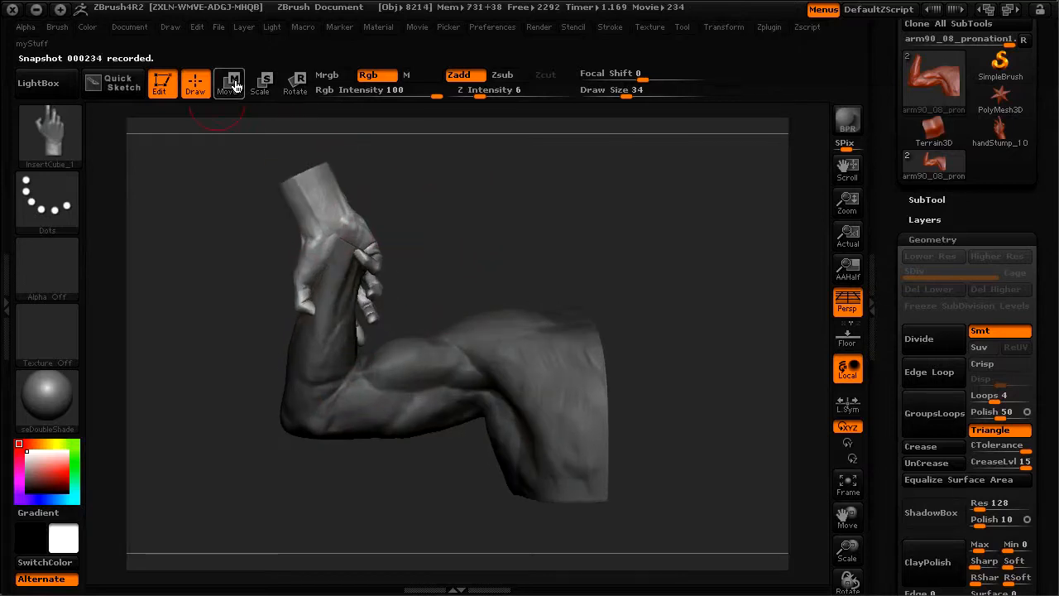
# - Rotate the inserted hand with a Transpose line so its fingers point up and its wrist faces the forearm stump
pyautogui.click(235, 86)
pyautogui.moveTo(303, 185); pyautogui.dragTo(414, 245)
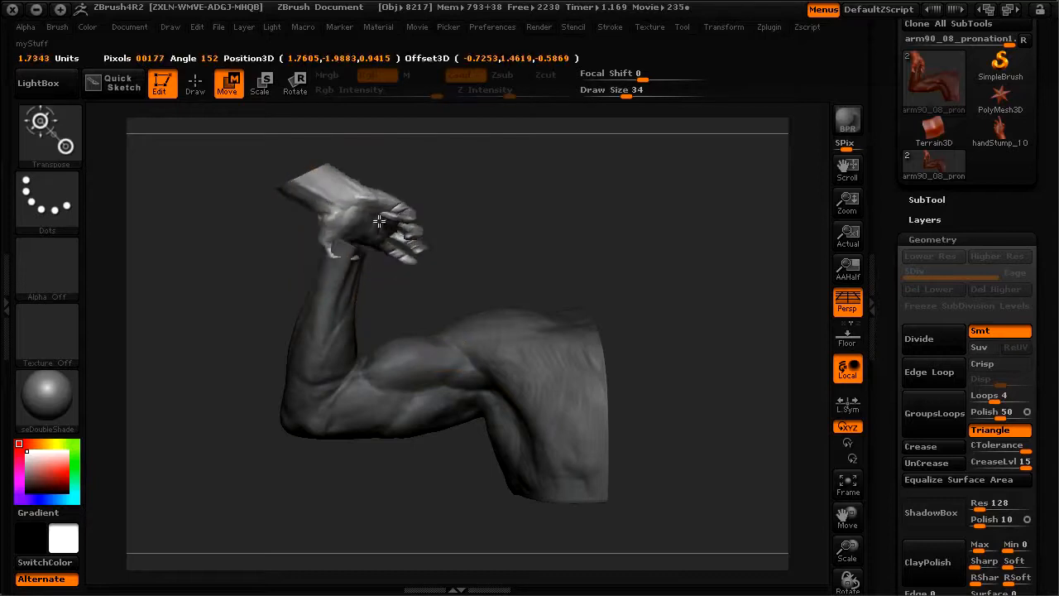
pyautogui.click(296, 86)
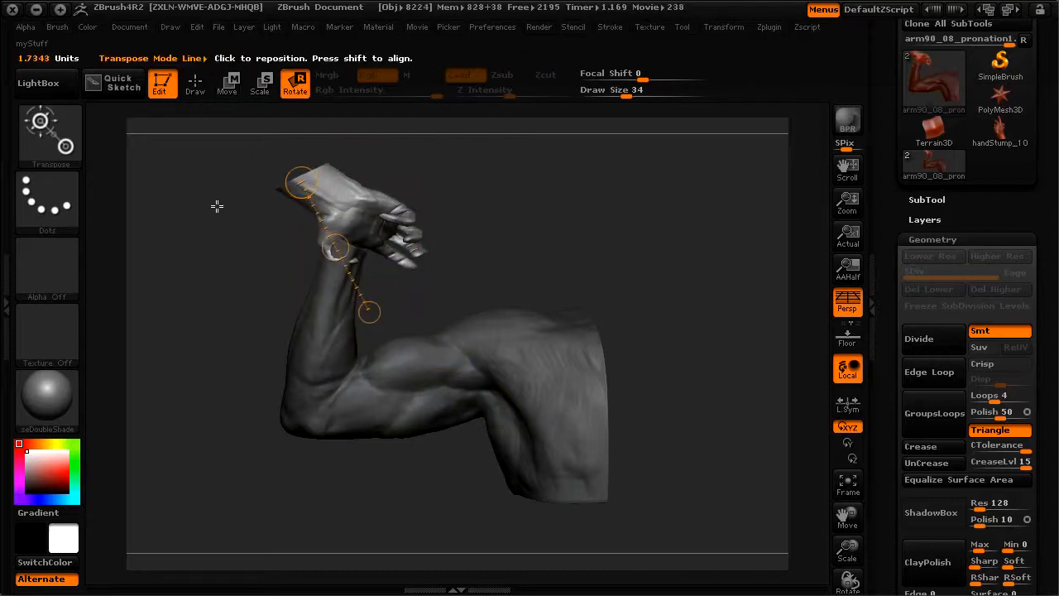
pyautogui.hotkey('ctrl', 'z')
pyautogui.moveTo(371, 315); pyautogui.dragTo(237, 224)
pyautogui.keyDown('alt'); pyautogui.moveTo(250, 262); pyautogui.dragTo(273, 359); pyautogui.keyUp('alt')
pyautogui.moveTo(326, 278); pyautogui.dragTo(389, 386)
pyautogui.moveTo(294, 299); pyautogui.dragTo(258, 350)
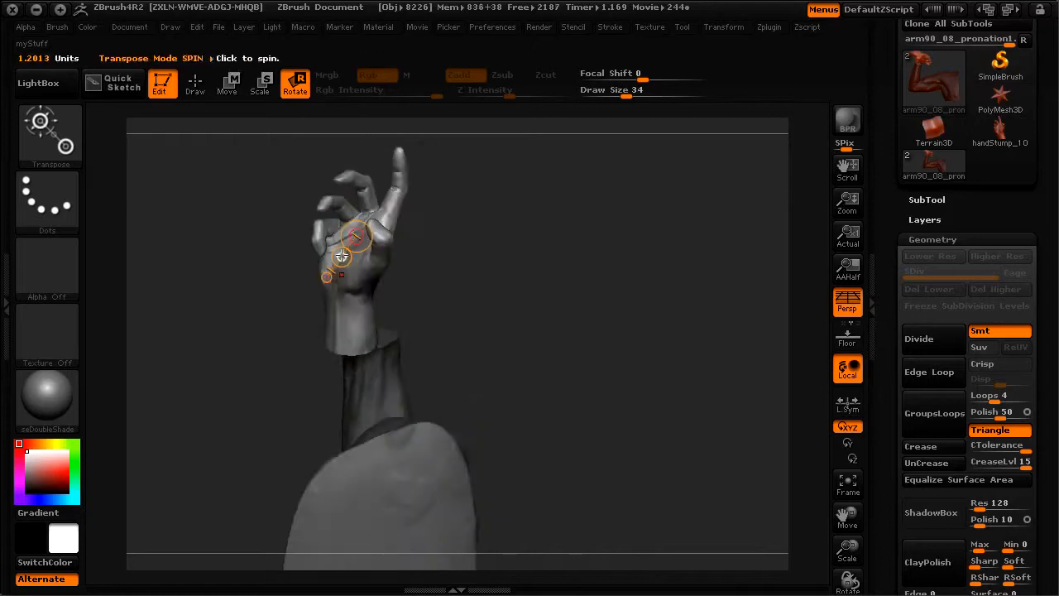
# - Adjust the inserted hand's tilt with a Transpose rotation so its wrist lines up with the forearm stump
pyautogui.moveTo(350, 344); pyautogui.dragTo(354, 237)
pyautogui.moveTo(265, 315); pyautogui.dragTo(257, 305)
pyautogui.moveTo(335, 343); pyautogui.dragTo(326, 338)
pyautogui.moveTo(199, 301); pyautogui.dragTo(251, 290)
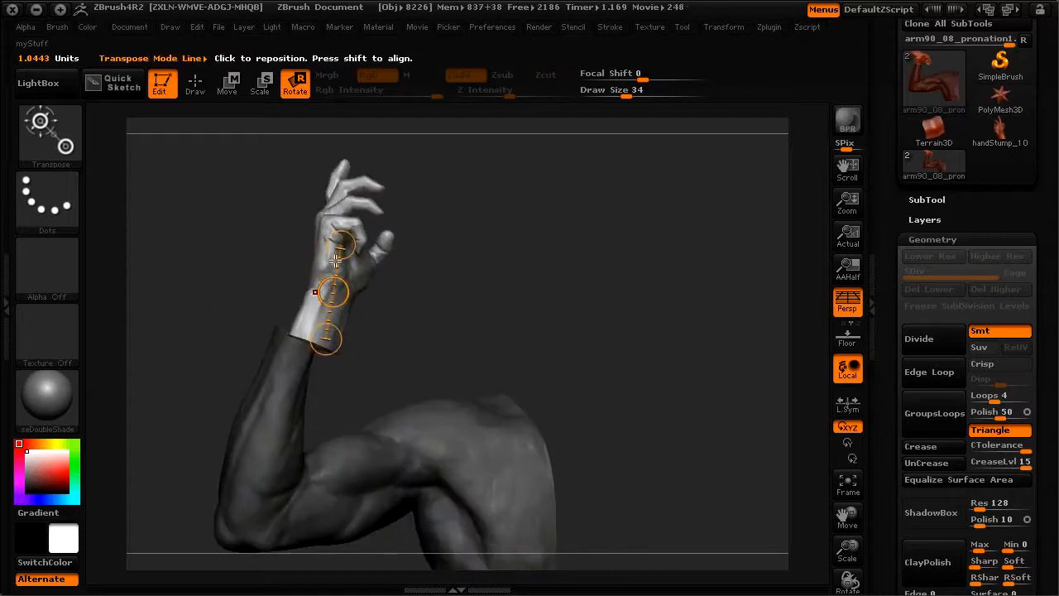
# - Spin the hand around a Transpose line along the wrist so its orientation matches the forearm
pyautogui.moveTo(351, 247); pyautogui.dragTo(359, 247)
pyautogui.moveTo(314, 328); pyautogui.dragTo(307, 327)
pyautogui.moveTo(332, 290); pyautogui.dragTo(264, 156)
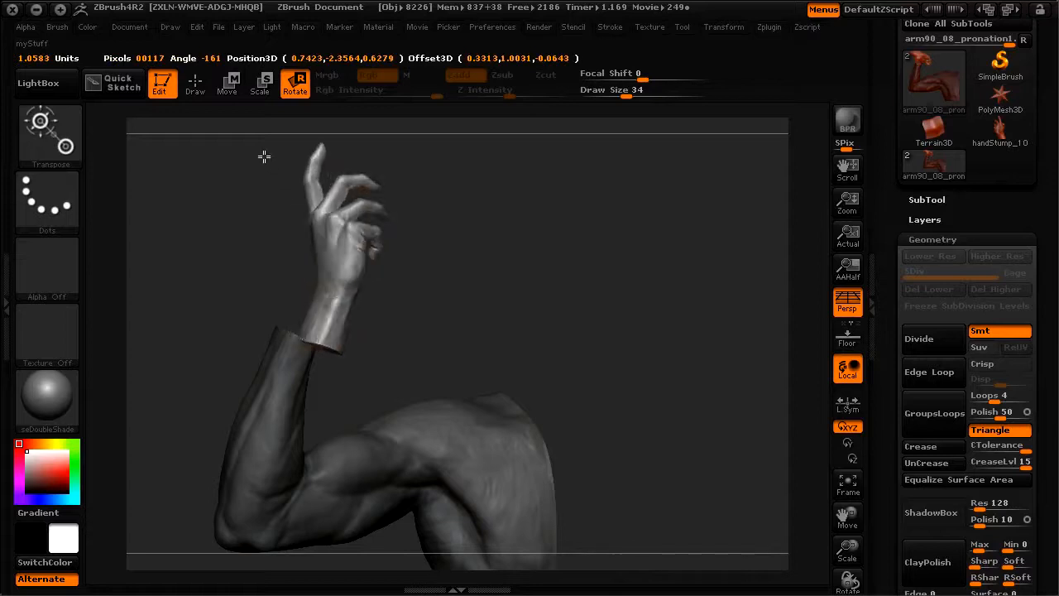
pyautogui.moveTo(232, 256); pyautogui.dragTo(312, 295)
pyautogui.moveTo(403, 308); pyautogui.dragTo(391, 303)
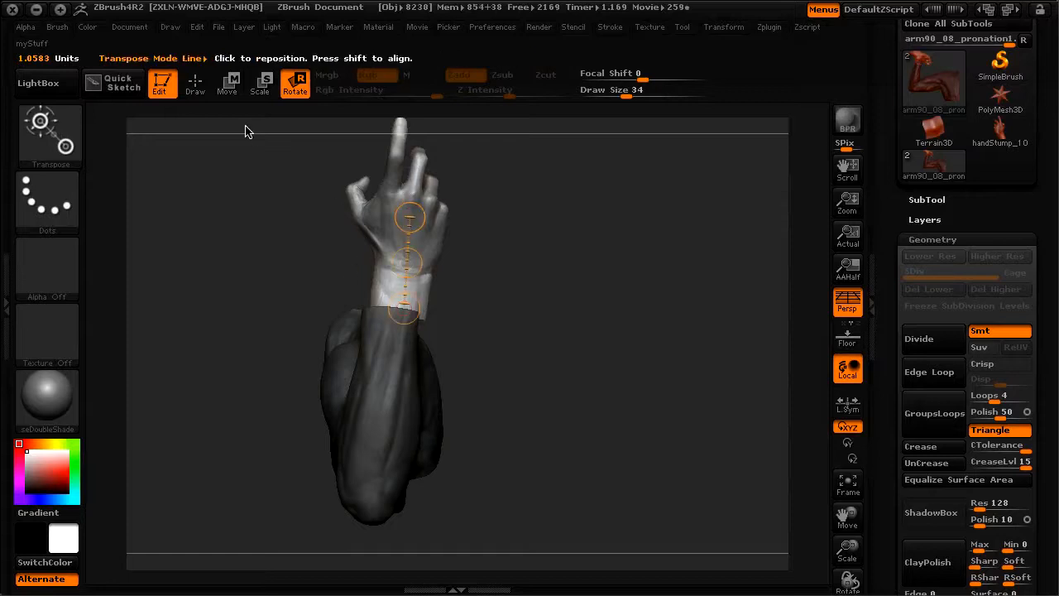
# - Move the hand sideways with Transpose to center its wrist on the forearm stump in the back view
pyautogui.click(227, 83)
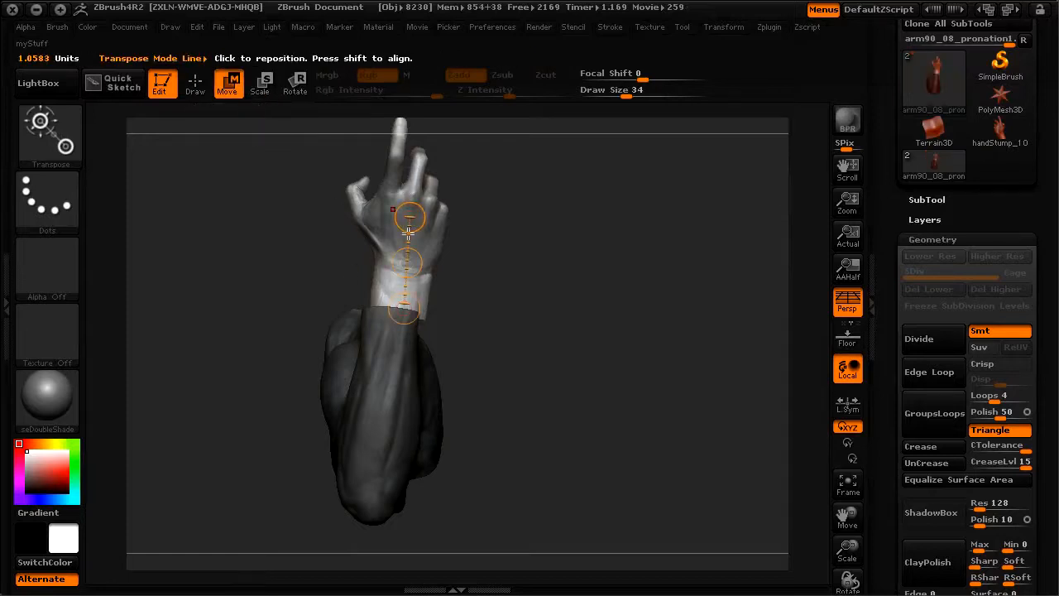
pyautogui.moveTo(406, 262); pyautogui.dragTo(444, 275)
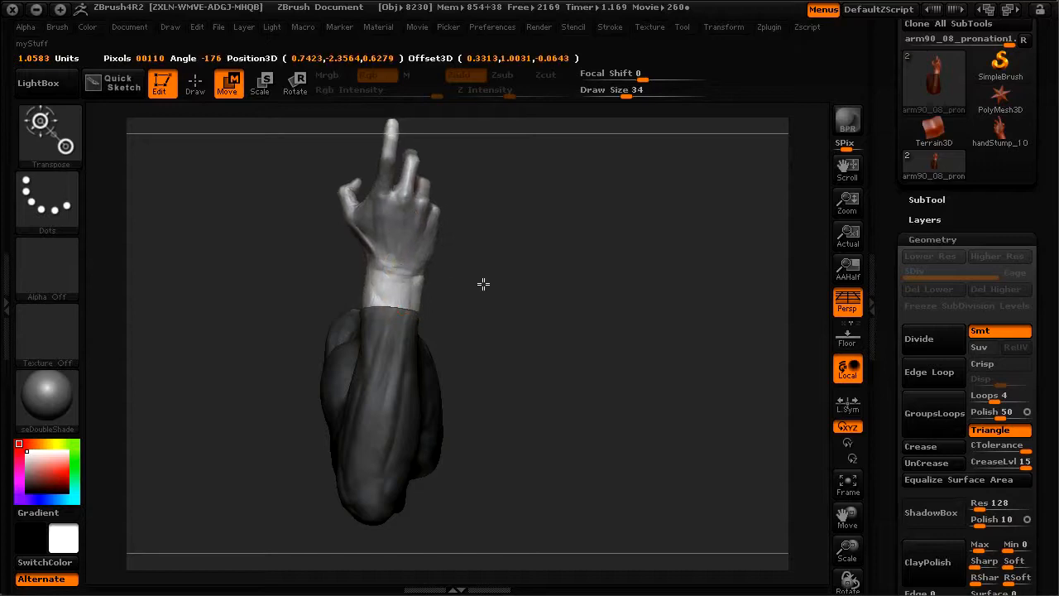
pyautogui.moveTo(539, 303); pyautogui.dragTo(462, 295)
pyautogui.moveTo(423, 266); pyautogui.dragTo(402, 285)
pyautogui.moveTo(532, 283); pyautogui.dragTo(243, 342)
# - Scale the hand down slightly with the Transpose line to bring the wrist closer to the forearm's width
pyautogui.click(256, 91)
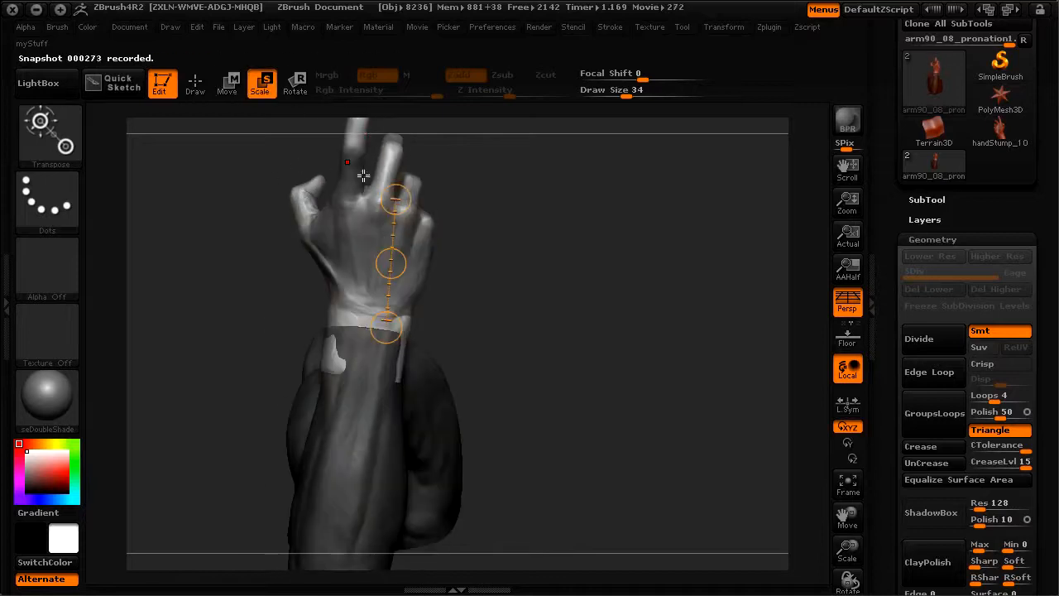
pyautogui.moveTo(397, 199); pyautogui.dragTo(392, 221)
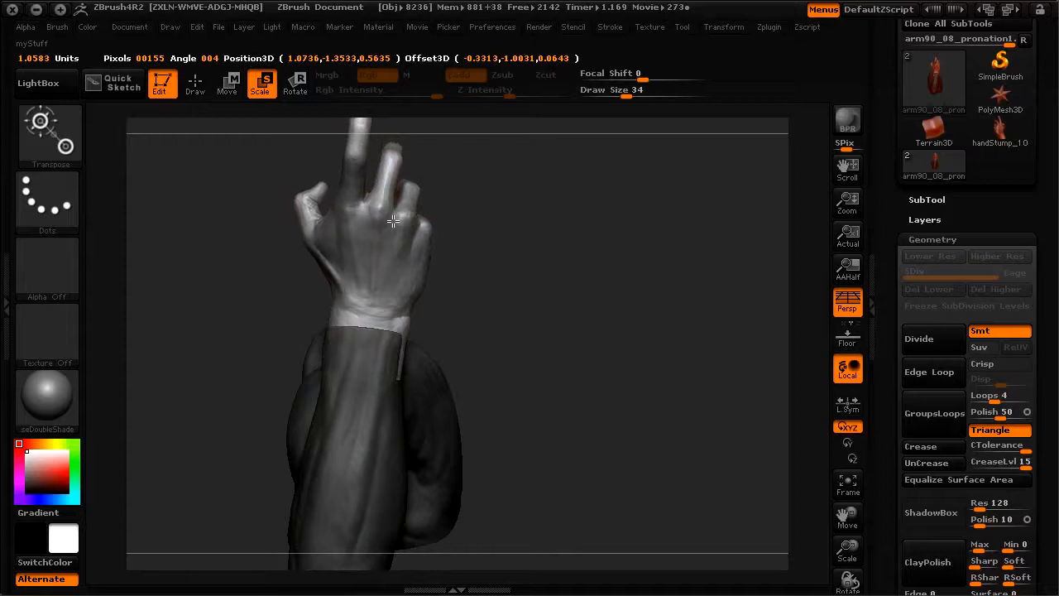
pyautogui.moveTo(185, 264); pyautogui.dragTo(266, 265)
# - Nudge the hand down onto the forearm end with Transpose Move, correcting its position from both sides of the arm
pyautogui.click(227, 83)
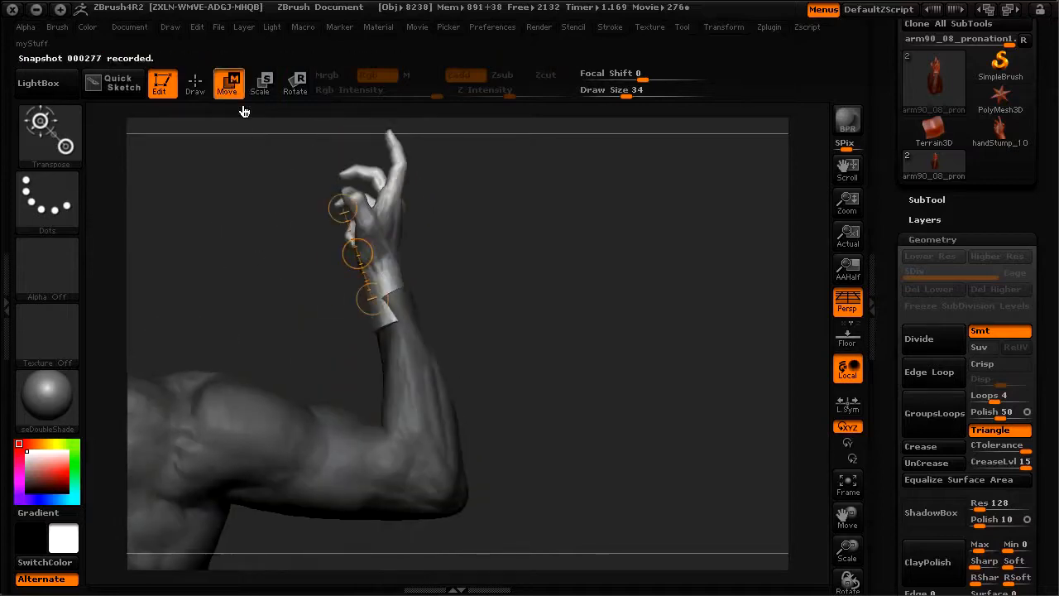
pyautogui.moveTo(357, 253); pyautogui.dragTo(360, 260)
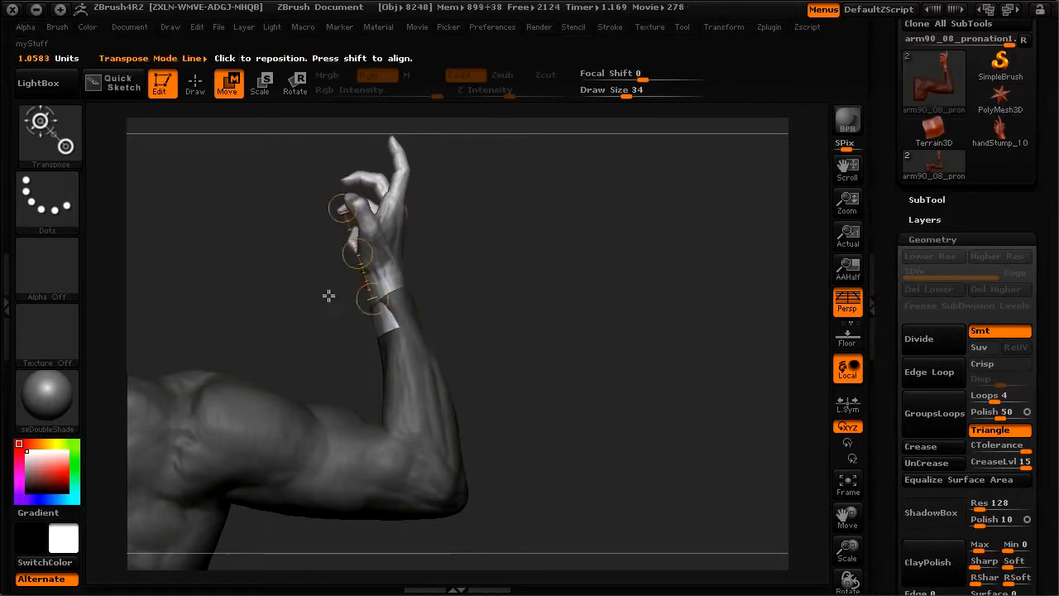
pyautogui.moveTo(246, 300); pyautogui.dragTo(219, 310)
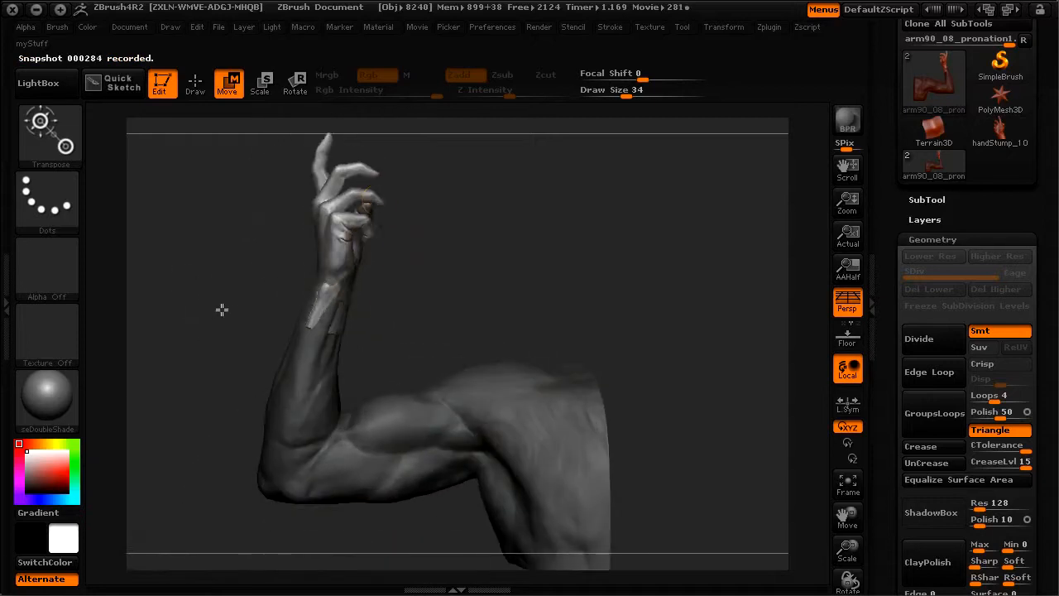
pyautogui.moveTo(363, 246); pyautogui.dragTo(361, 251)
pyautogui.moveTo(418, 278); pyautogui.dragTo(364, 346)
pyautogui.moveTo(262, 334); pyautogui.dragTo(340, 243)
pyautogui.moveTo(196, 278); pyautogui.dragTo(257, 130)
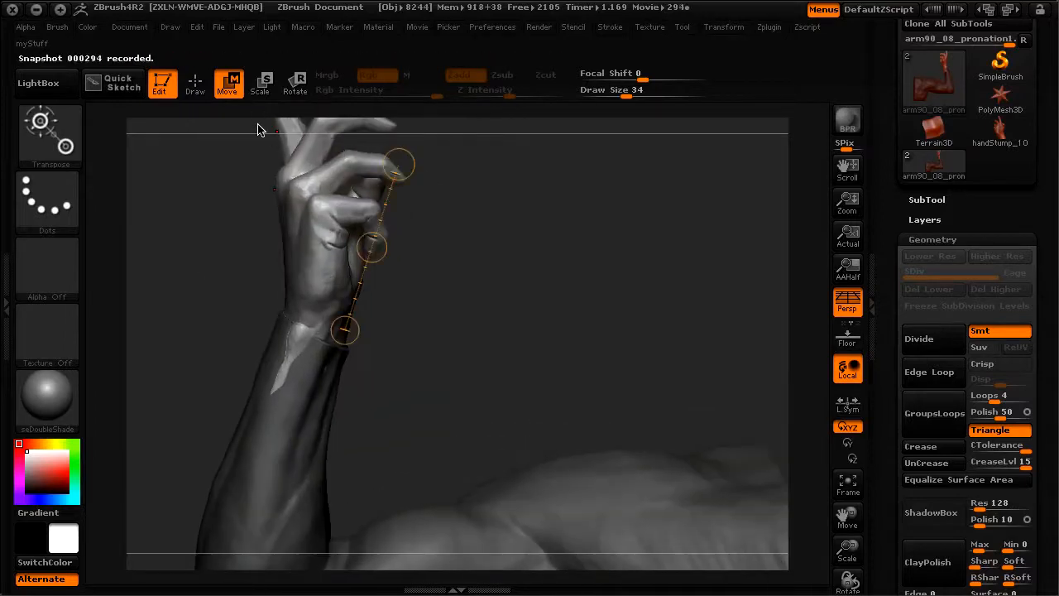
# - Rotate the hand slightly to follow the forearm's direction and shift it so the wrist overlaps the stump
pyautogui.click(294, 92)
pyautogui.moveTo(280, 381); pyautogui.dragTo(346, 244)
pyautogui.click(227, 82)
pyautogui.moveTo(302, 312); pyautogui.dragTo(292, 309)
pyautogui.moveTo(166, 267); pyautogui.dragTo(249, 287)
pyautogui.moveTo(464, 312); pyautogui.dragTo(454, 286)
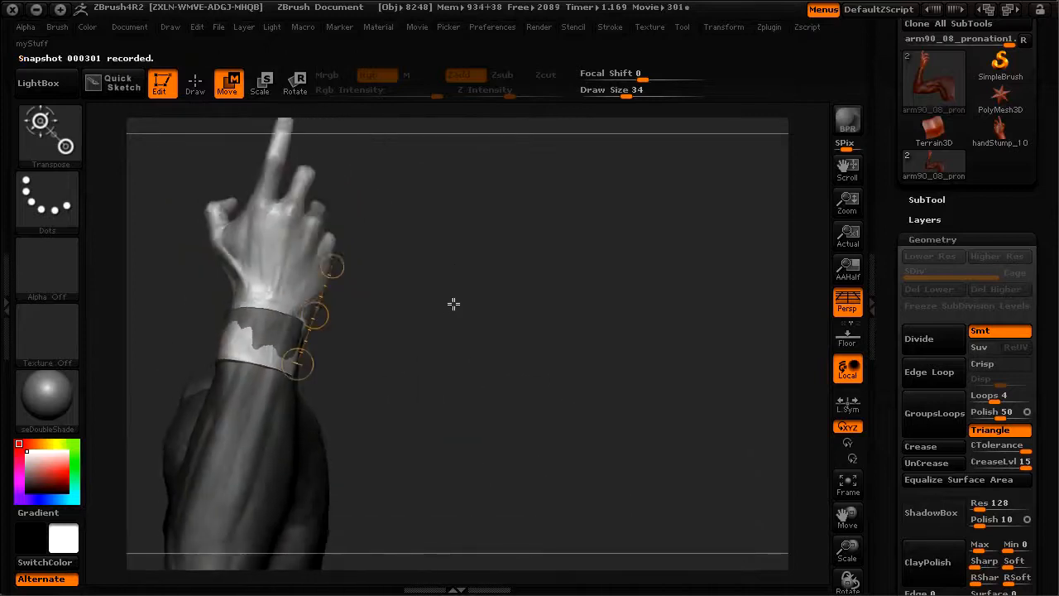
pyautogui.moveTo(314, 314); pyautogui.dragTo(422, 326)
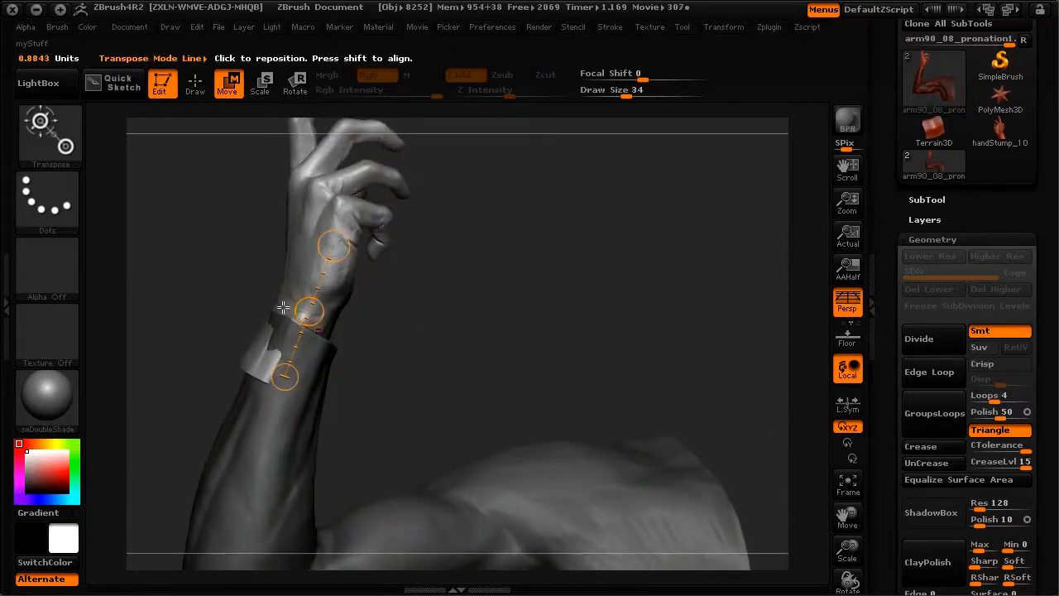
# - Enlarge the hand slightly with Transpose Scale and shift its wrist back over the forearm end
pyautogui.click(260, 82)
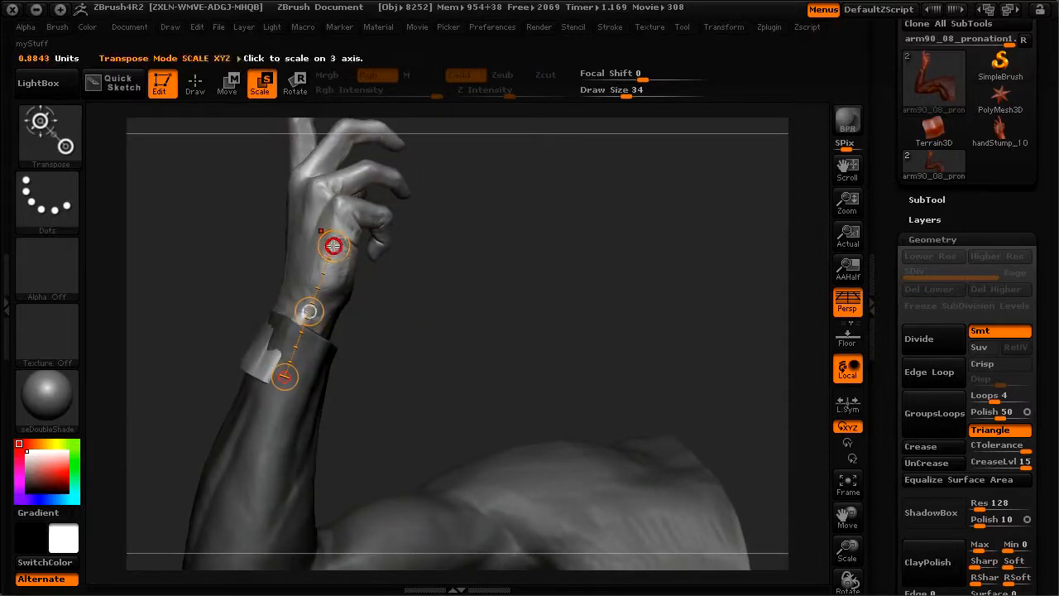
pyautogui.moveTo(336, 233); pyautogui.dragTo(333, 201)
pyautogui.click(228, 85)
pyautogui.moveTo(307, 307); pyautogui.dragTo(313, 314)
pyautogui.moveTo(456, 322); pyautogui.dragTo(232, 305)
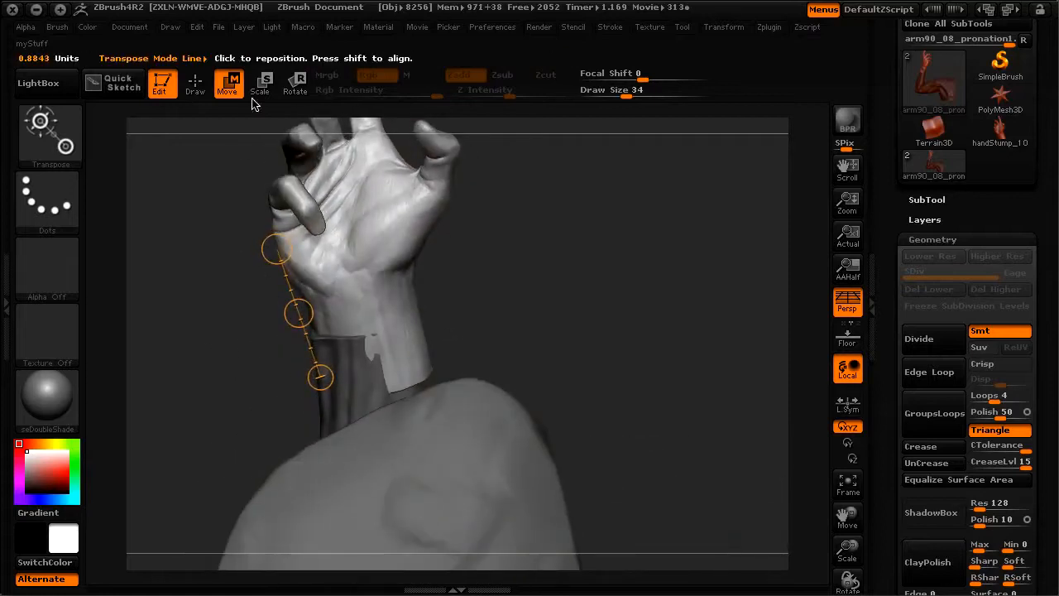
# - Rotate the hand slightly in the palm-side view to line the wrist up with the forearm stump
pyautogui.click(295, 83)
pyautogui.moveTo(321, 378); pyautogui.dragTo(311, 374)
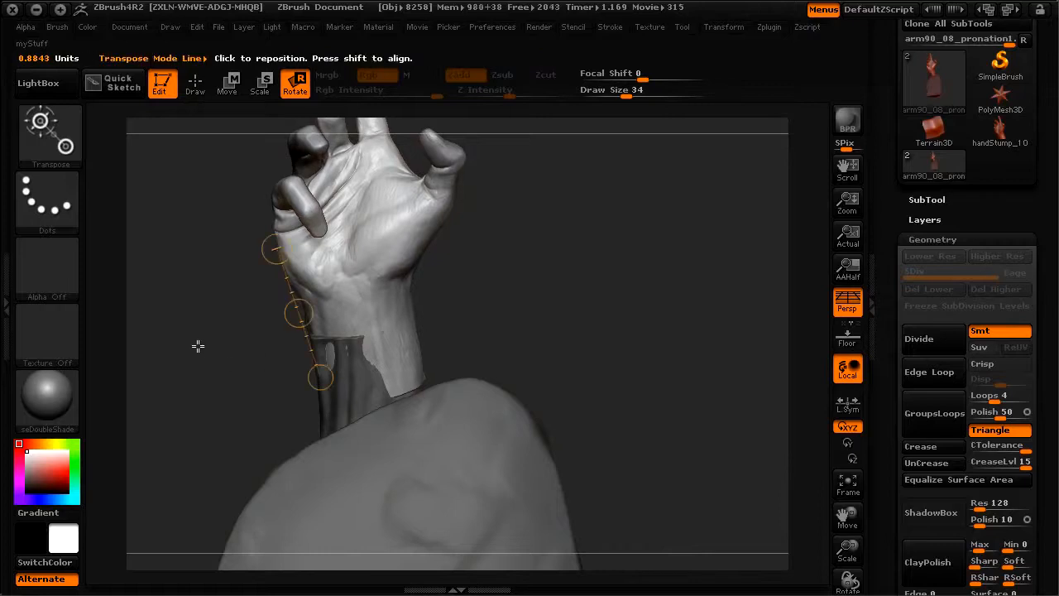
pyautogui.moveTo(187, 329); pyautogui.dragTo(364, 317)
# - Fine-tune the hand's size and lower it slightly along the forearm with Transpose Scale and Move
pyautogui.moveTo(458, 305); pyautogui.dragTo(361, 284)
pyautogui.press('e')
pyautogui.moveTo(525, 378); pyautogui.dragTo(477, 306)
pyautogui.press('w')
pyautogui.moveTo(334, 284); pyautogui.dragTo(333, 295)
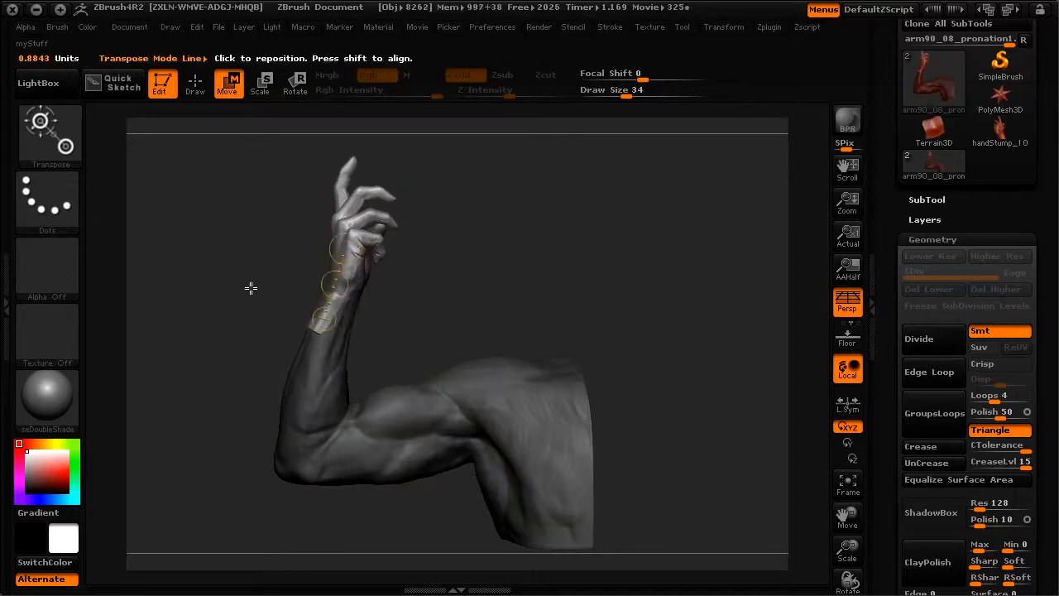
# - Return to Draw mode and turn on PolyFrame to examine the hand and arm as separate polygroups
pyautogui.click(195, 82)
pyautogui.moveTo(253, 268)
pyautogui.keyDown('alt'); pyautogui.mouseDown()
pyautogui.moveTo(239, 264)
pyautogui.moveTo(425, 383)
pyautogui.mouseUp(); pyautogui.keyUp('alt')
pyautogui.keyDown('alt'); pyautogui.moveTo(461, 297); pyautogui.dragTo(496, 286); pyautogui.keyUp('alt')
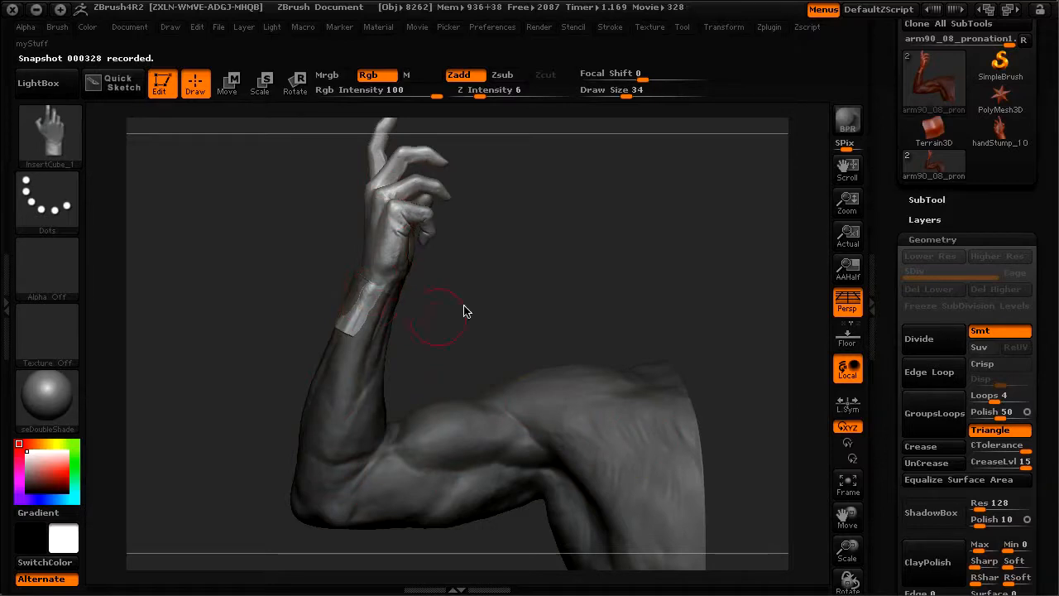
pyautogui.keyDown('alt'); pyautogui.moveTo(527, 277); pyautogui.dragTo(529, 323); pyautogui.keyUp('alt')
pyautogui.moveTo(511, 268); pyautogui.dragTo(508, 318)
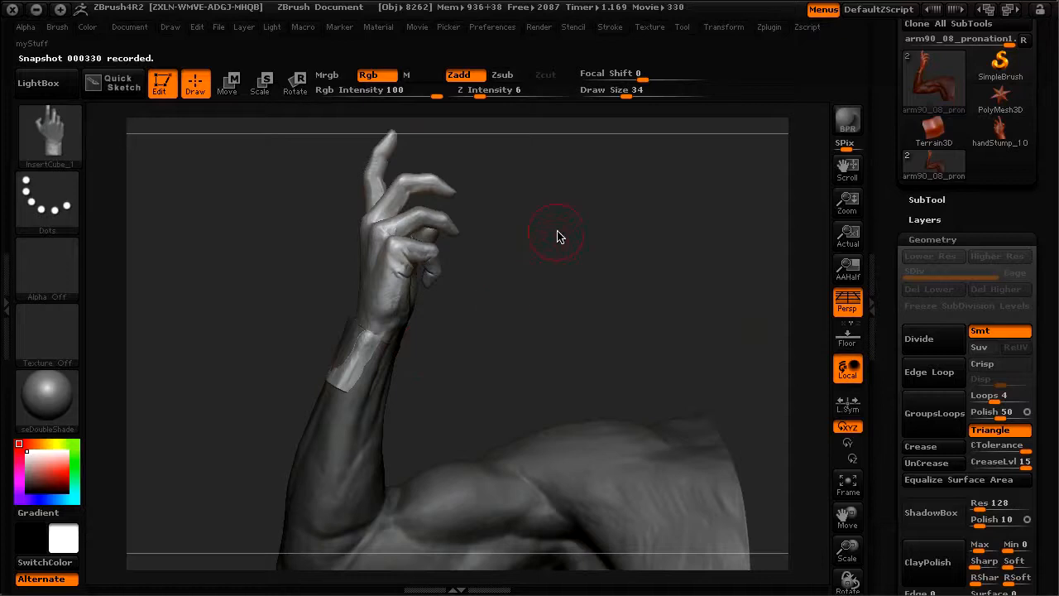
pyautogui.press('space')
pyautogui.click(502, 542)
pyautogui.moveTo(228, 302); pyautogui.dragTo(273, 286)
# - Raise the PFill draw preference to 68 to see the polygroup colors on the hand and arm
pyautogui.click(492, 27)
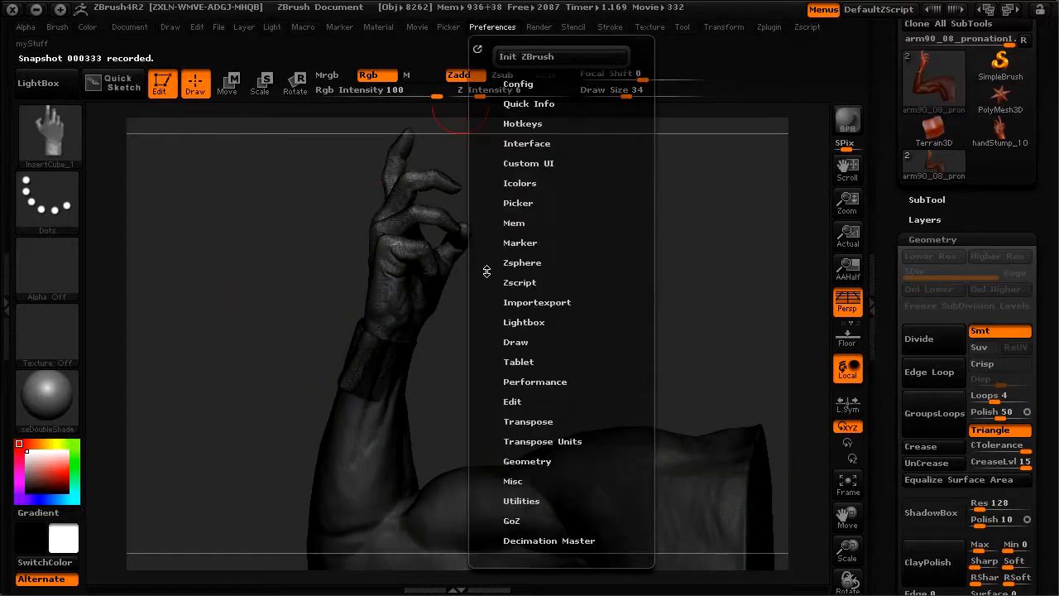
pyautogui.click(515, 326)
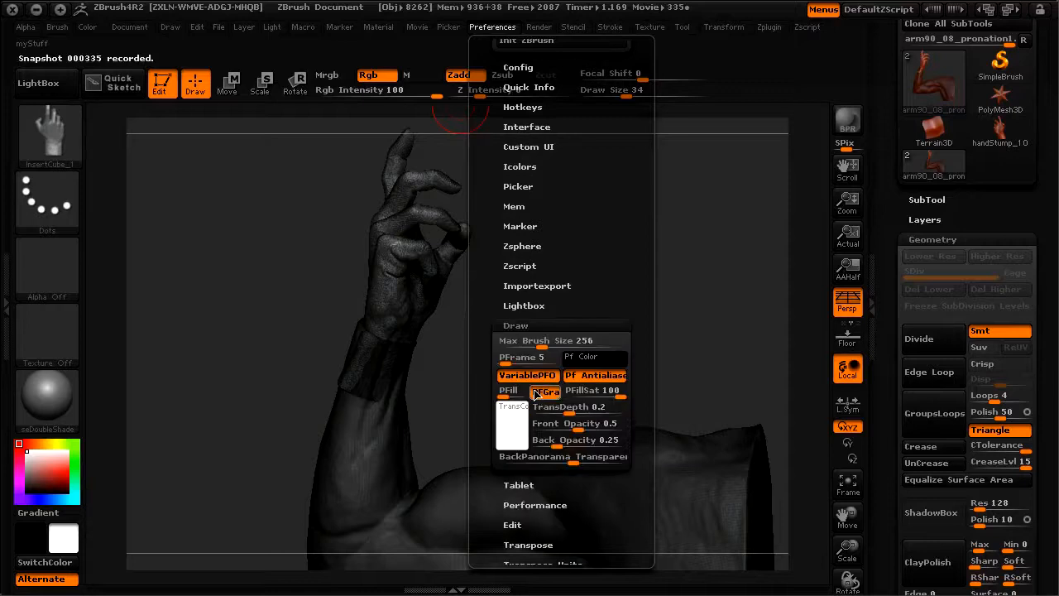
pyautogui.click(506, 392)
pyautogui.click(513, 393)
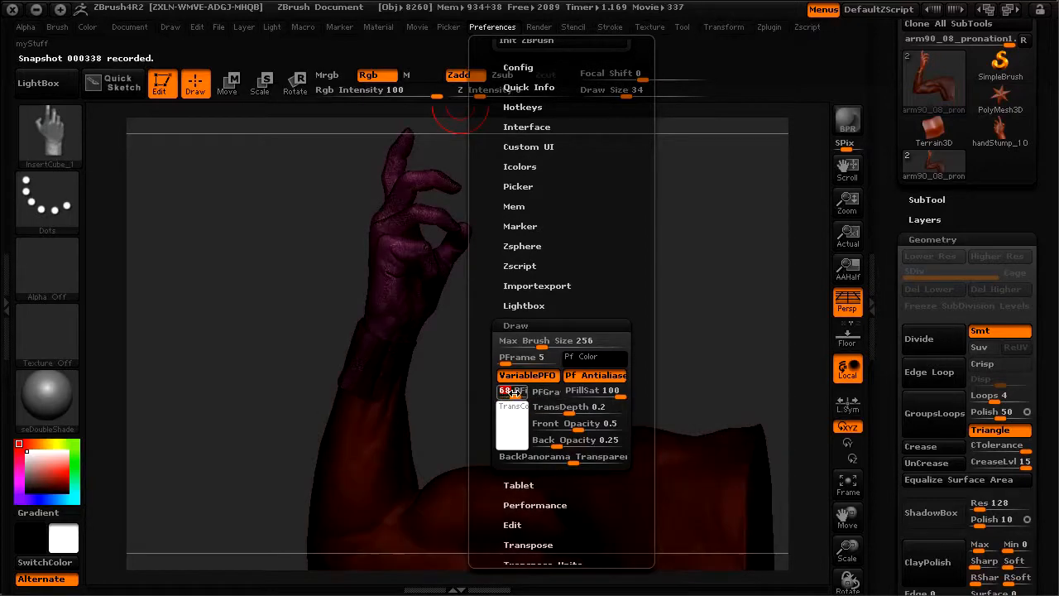
pyautogui.moveTo(198, 319); pyautogui.dragTo(388, 302)
pyautogui.press('space')
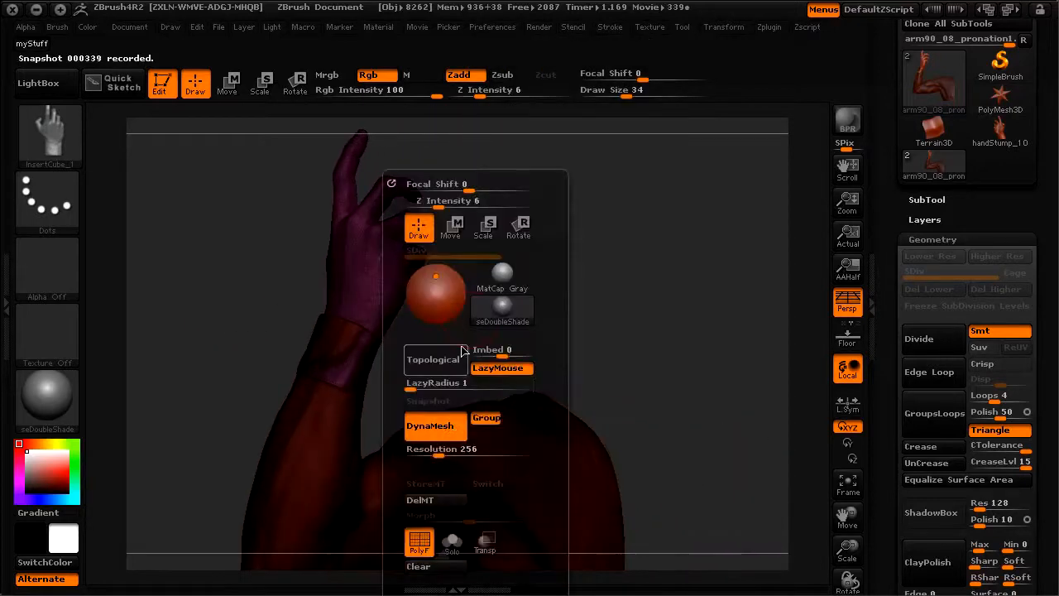
# - Restore the PolyFrame fill preference and turn off the PolyFrame display
pyautogui.moveTo(531, 261); pyautogui.dragTo(517, 231)
pyautogui.click(492, 30)
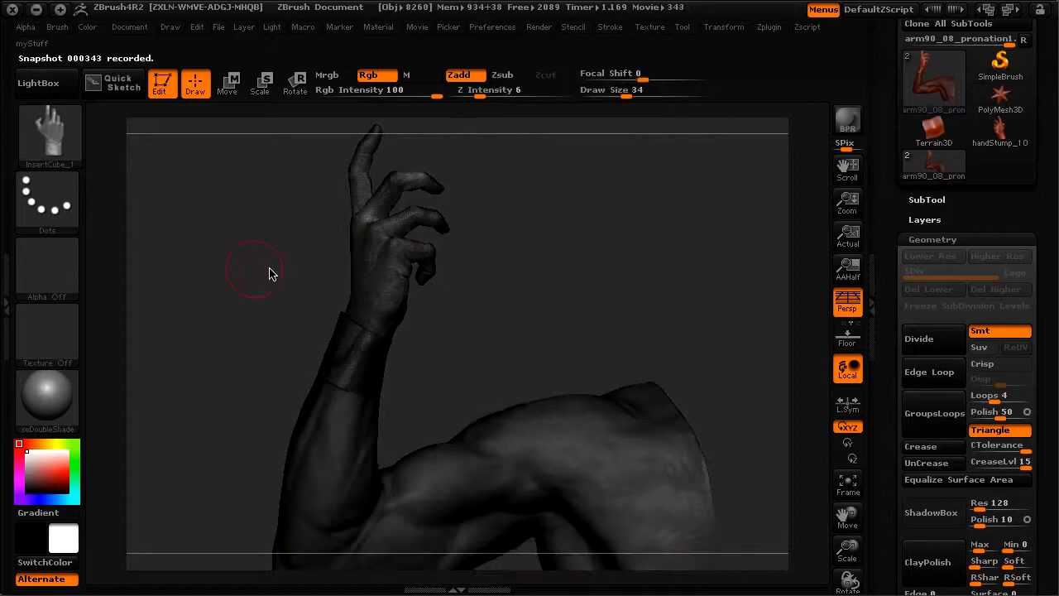
pyautogui.press('space')
pyautogui.click(370, 546)
pyautogui.moveTo(234, 284); pyautogui.dragTo(262, 278)
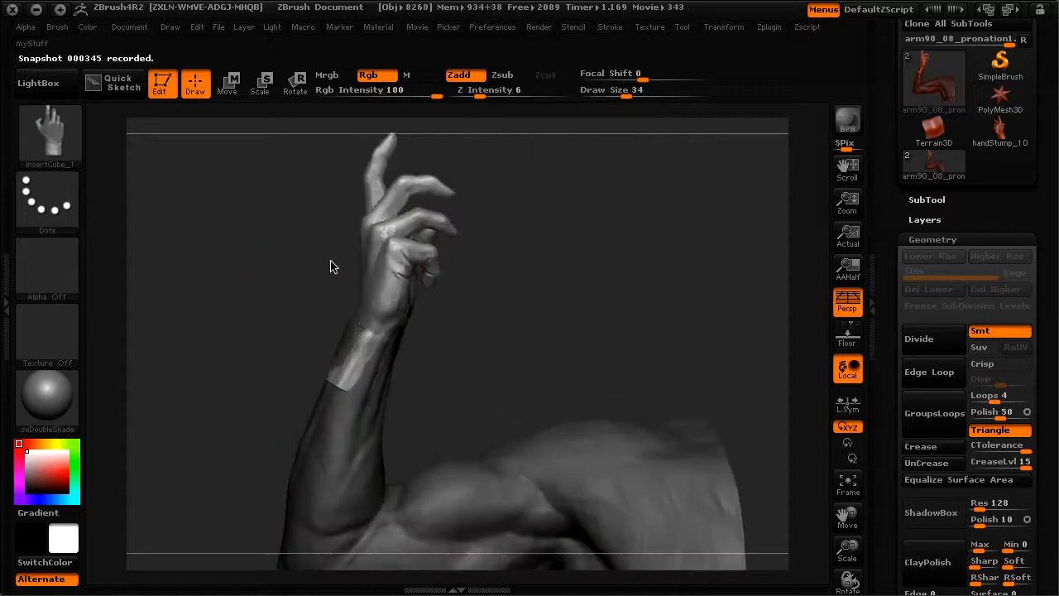
# - Select the Move brush and set its Draw Size to 74 for reshaping the hand's wrist edge
pyautogui.moveTo(543, 268)
pyautogui.mouseDown()
pyautogui.moveTo(563, 257)
pyautogui.moveTo(579, 288)
pyautogui.moveTo(415, 281)
pyautogui.mouseUp()
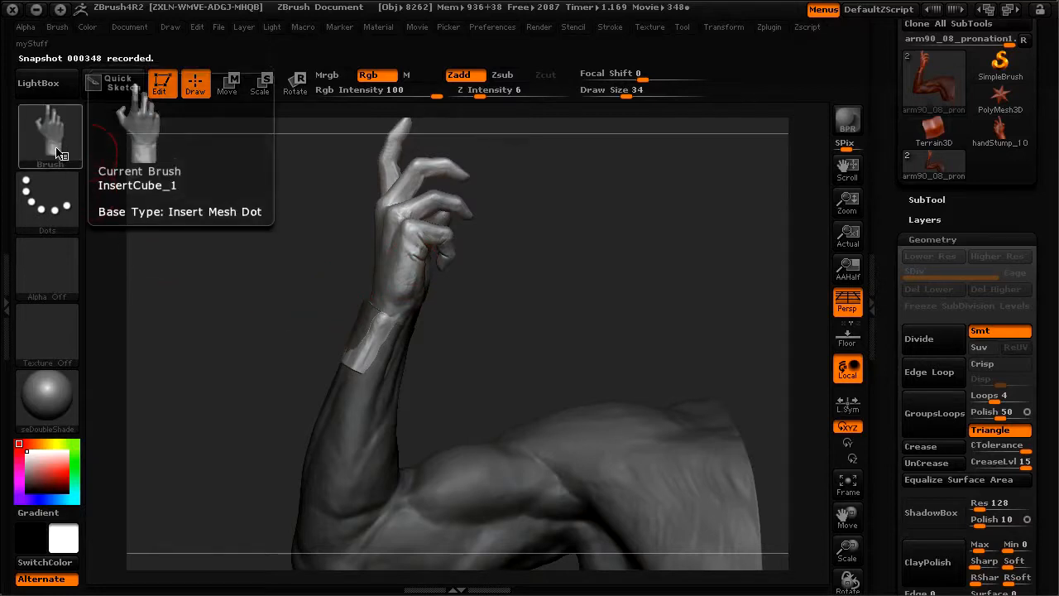
pyautogui.click(52, 136)
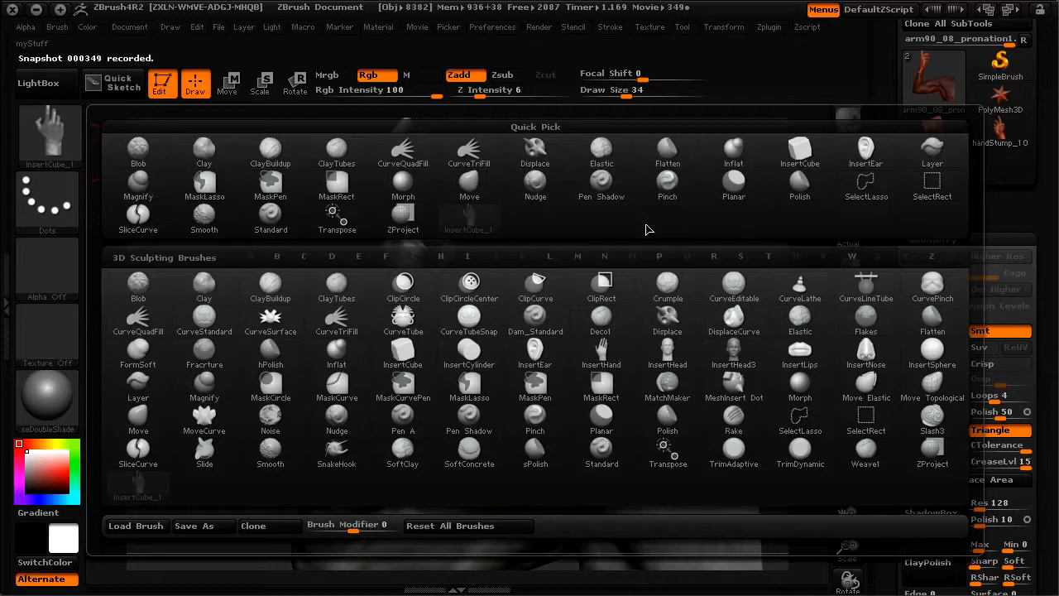
pyautogui.click(468, 187)
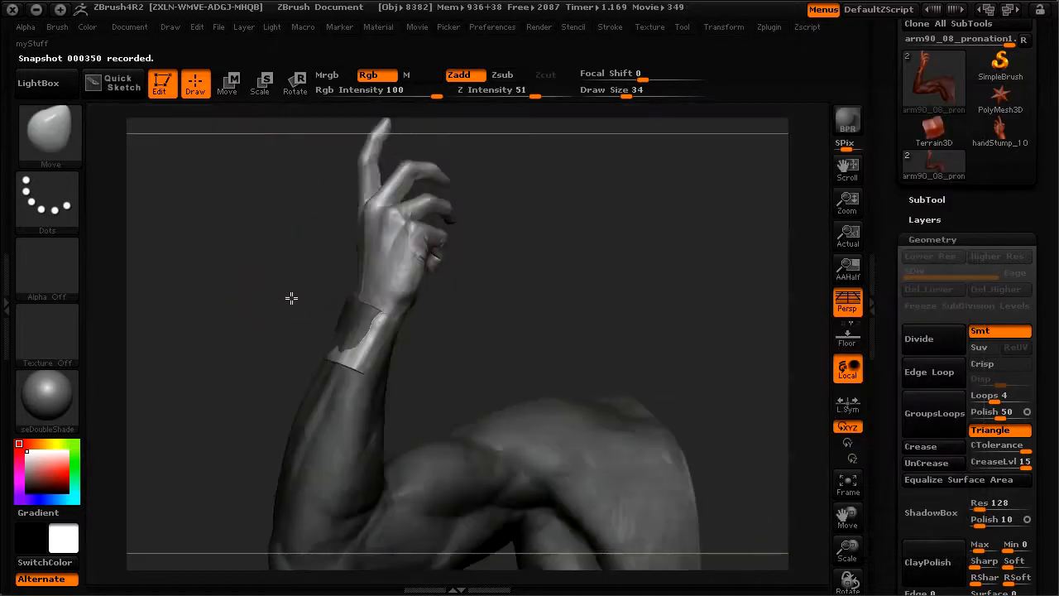
pyautogui.press(']')
pyautogui.press(']')
pyautogui.press(']')
pyautogui.press(']')
pyautogui.press(']')
pyautogui.moveTo(274, 309)
pyautogui.keyDown('alt'); pyautogui.mouseDown()
pyautogui.moveTo(300, 377)
pyautogui.moveTo(333, 400)
pyautogui.mouseUp(); pyautogui.keyUp('alt')
pyautogui.moveTo(238, 380); pyautogui.dragTo(319, 399)
pyautogui.press('[')
pyautogui.press('[')
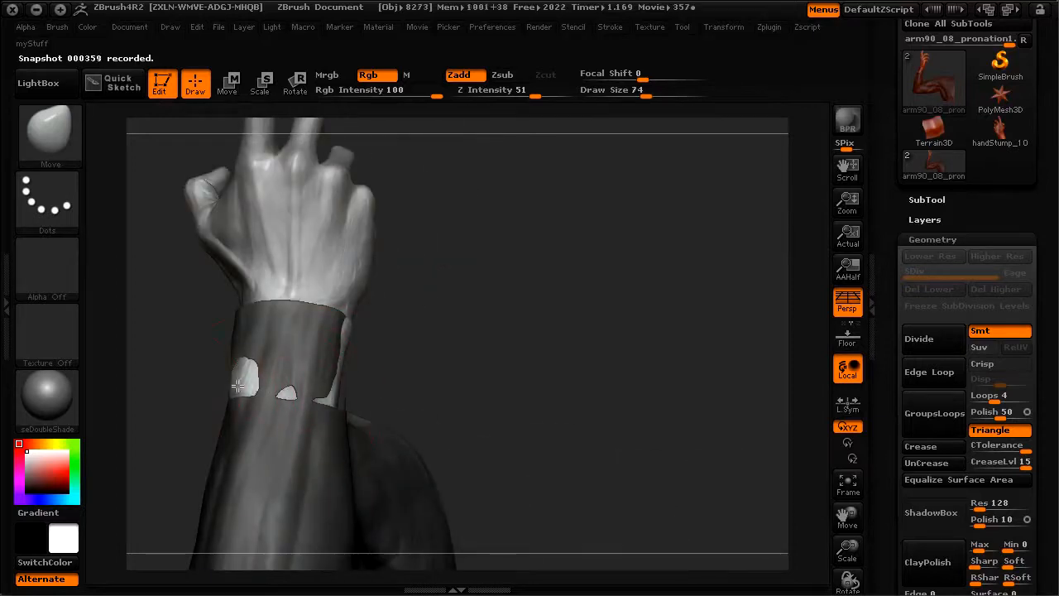
# - Push the hand's wrist edge into the forearm around the back and outer side using the Move brush
pyautogui.moveTo(182, 390); pyautogui.dragTo(245, 382)
pyautogui.moveTo(421, 387); pyautogui.dragTo(343, 332)
pyautogui.press('[')
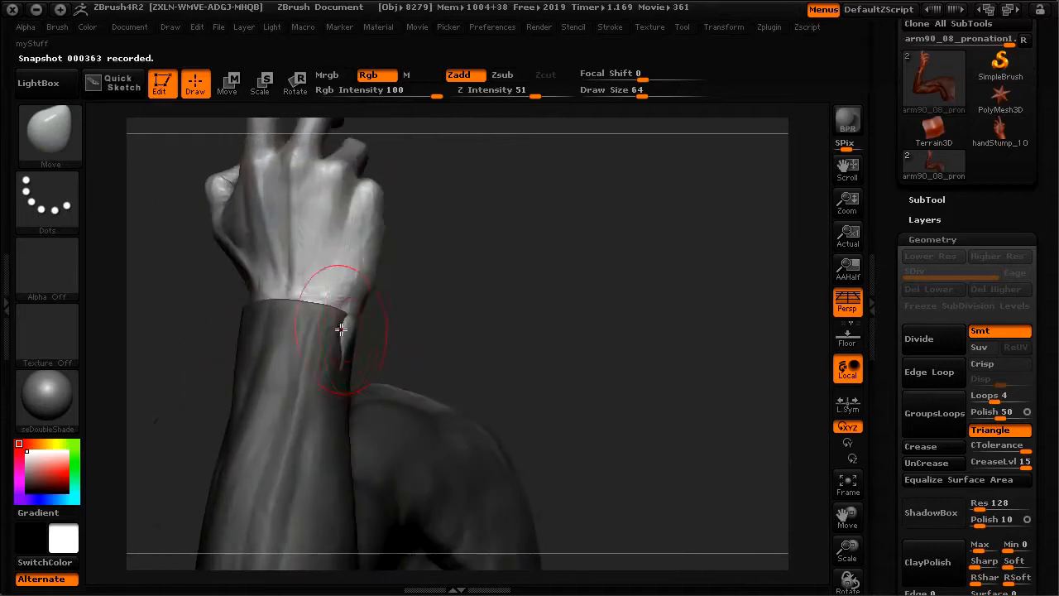
pyautogui.moveTo(231, 315); pyautogui.dragTo(379, 377)
pyautogui.click(427, 370)
pyautogui.moveTo(465, 374)
pyautogui.mouseDown()
pyautogui.moveTo(406, 383)
pyautogui.moveTo(459, 388)
pyautogui.moveTo(475, 402)
pyautogui.moveTo(467, 362)
pyautogui.moveTo(449, 348)
pyautogui.mouseUp()
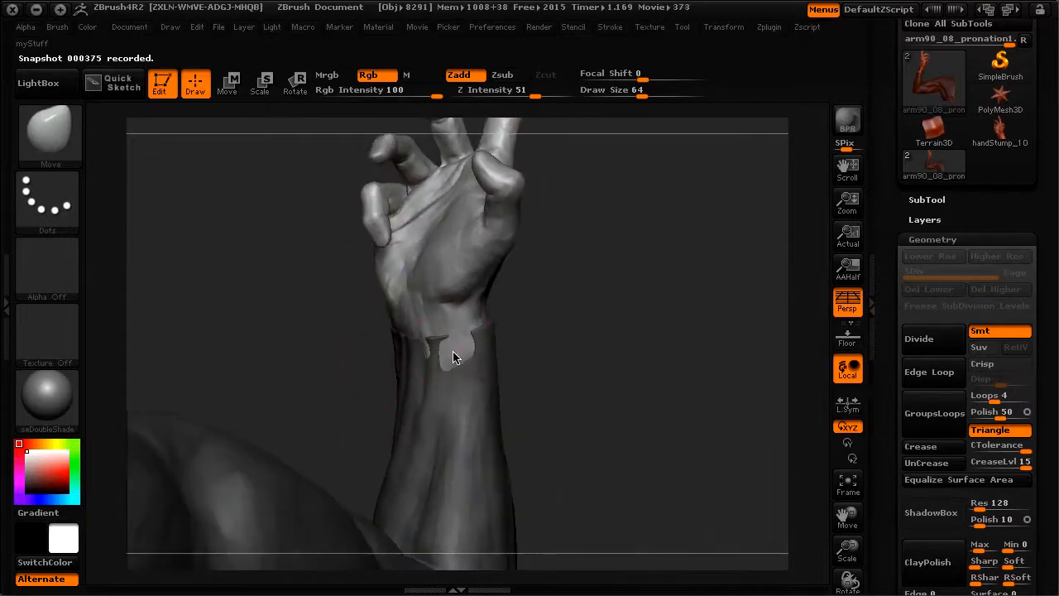
# - Push the hand's wrist edge into the forearm along the palm and thumb sides using the Move brush
pyautogui.moveTo(315, 348)
pyautogui.mouseDown()
pyautogui.moveTo(293, 312)
pyautogui.moveTo(402, 359)
pyautogui.moveTo(457, 348)
pyautogui.mouseUp()
pyautogui.moveTo(288, 305); pyautogui.dragTo(502, 328)
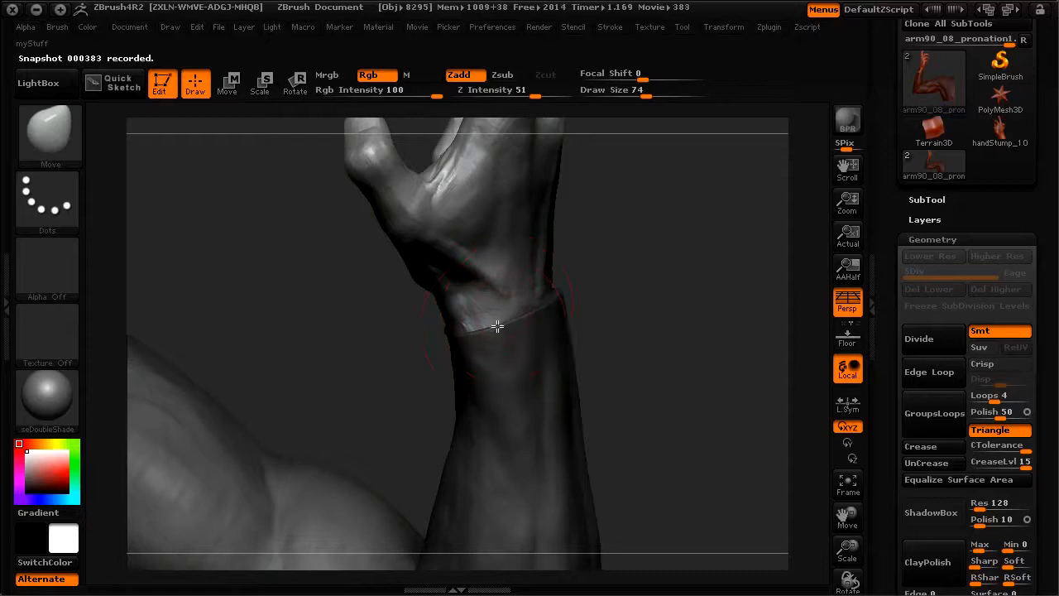
pyautogui.moveTo(438, 352); pyautogui.dragTo(553, 304)
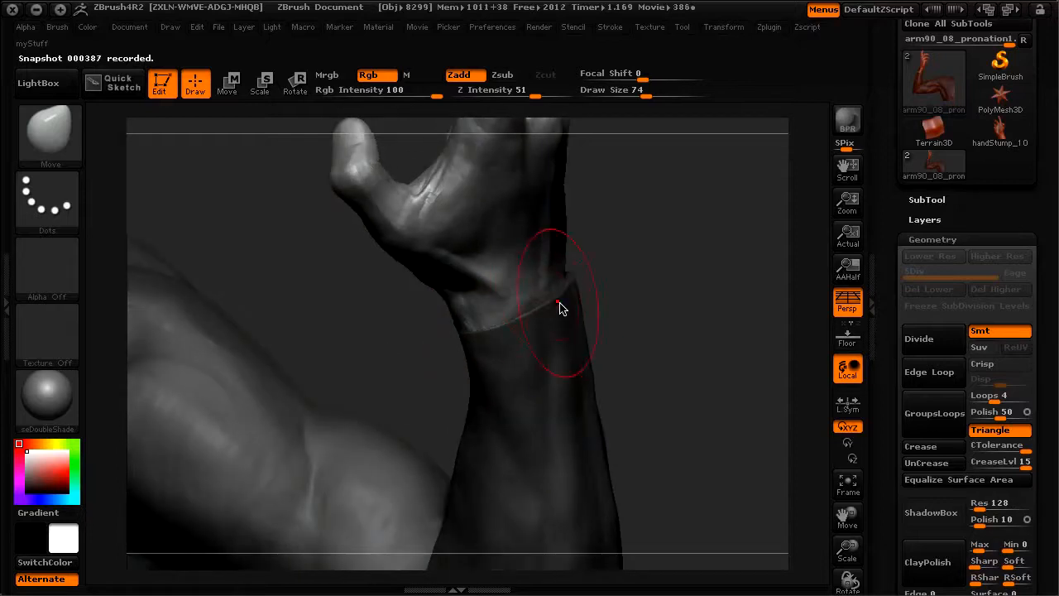
pyautogui.moveTo(676, 317)
pyautogui.mouseDown()
pyautogui.moveTo(622, 314)
pyautogui.moveTo(654, 322)
pyautogui.moveTo(617, 311)
pyautogui.moveTo(631, 310)
pyautogui.moveTo(595, 284)
pyautogui.mouseUp()
# - Reduce the Move brush's Draw Size to 64 and reshape the overlapping wrist edge on the back and outer side
pyautogui.press('[')
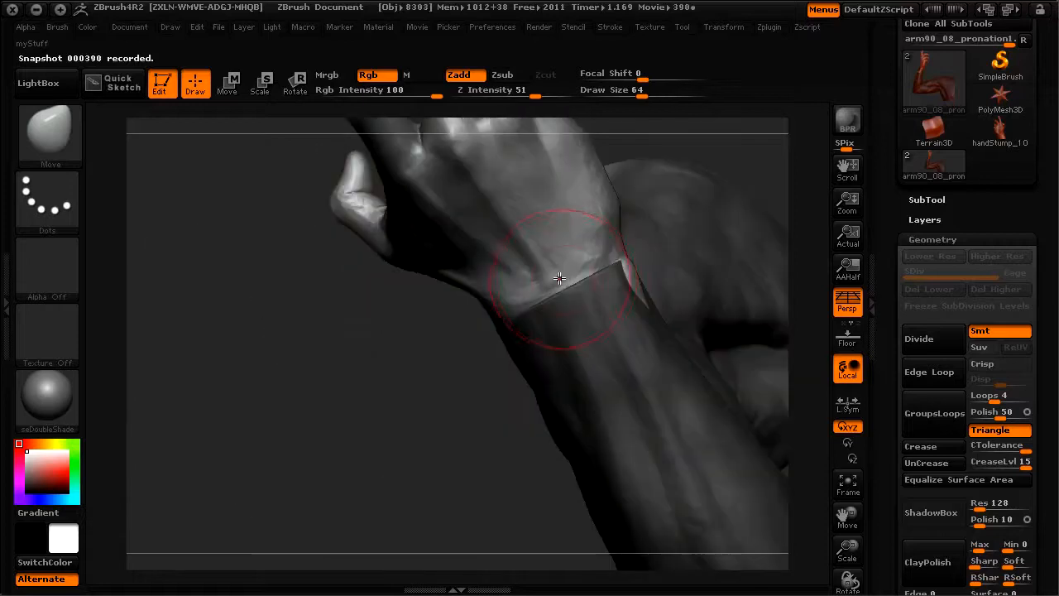
pyautogui.moveTo(460, 383); pyautogui.dragTo(518, 333)
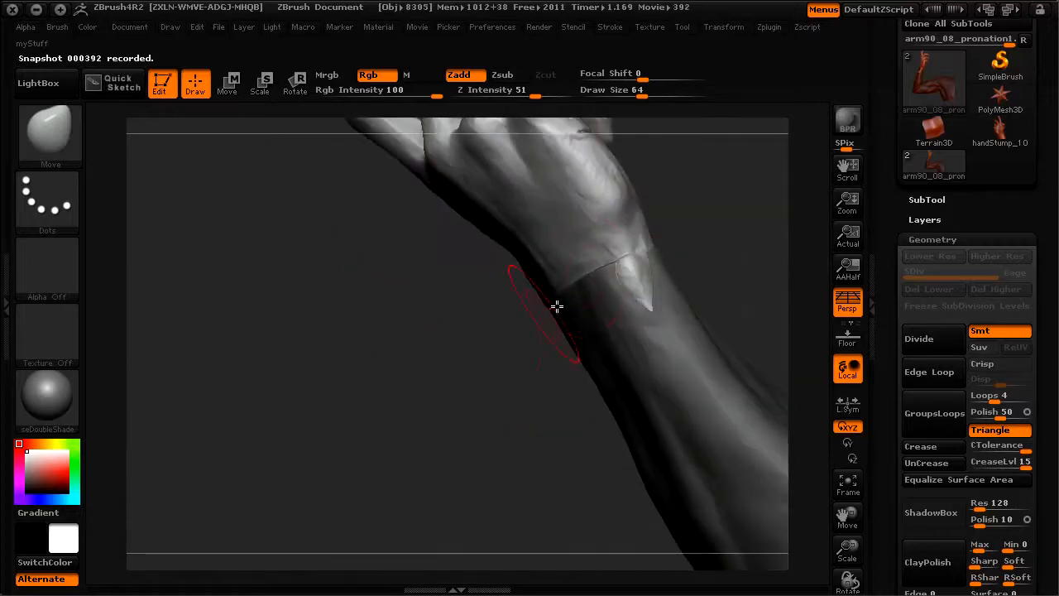
pyautogui.moveTo(484, 380); pyautogui.dragTo(619, 307)
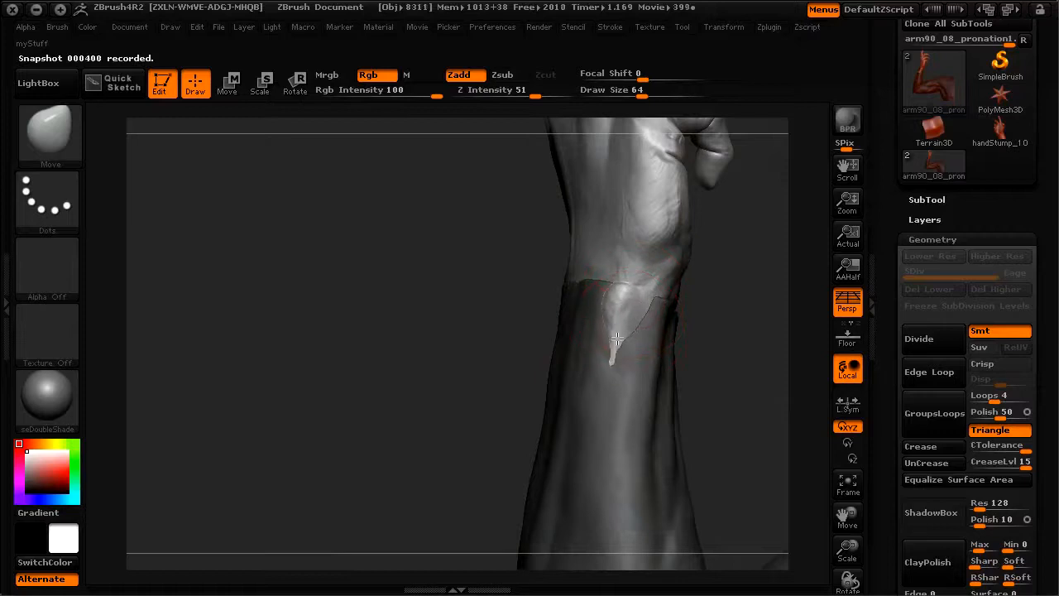
pyautogui.moveTo(469, 361)
pyautogui.mouseDown()
pyautogui.moveTo(539, 364)
pyautogui.moveTo(456, 371)
pyautogui.moveTo(587, 310)
pyautogui.mouseUp()
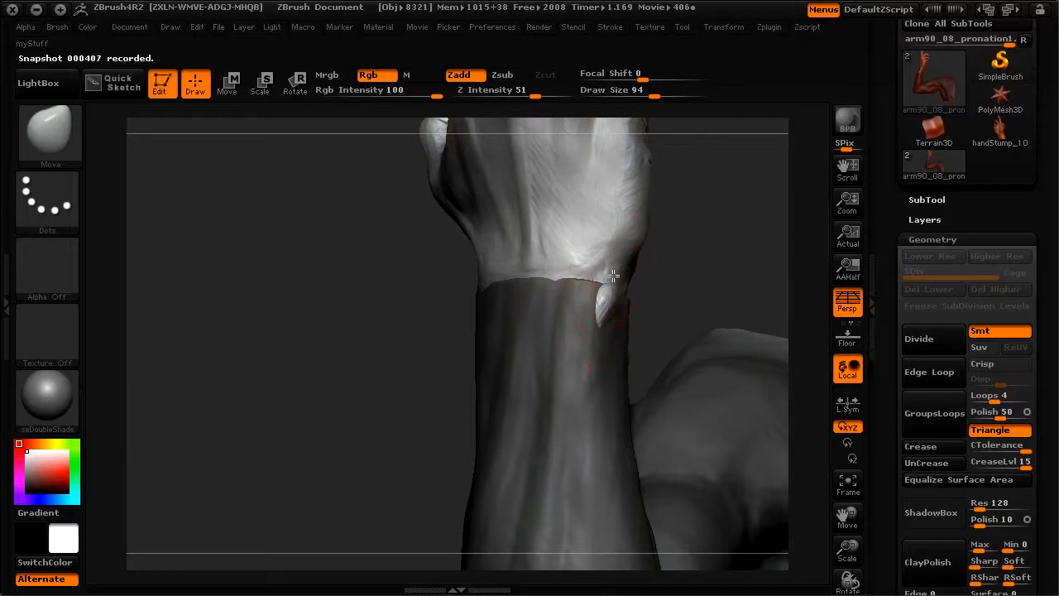
# - Clear the mask from the arm
pyautogui.moveTo(360, 335)
pyautogui.keyDown('alt'); pyautogui.mouseDown()
pyautogui.moveTo(305, 309)
pyautogui.moveTo(290, 222)
pyautogui.moveTo(330, 267)
pyautogui.moveTo(330, 248)
pyautogui.moveTo(366, 293)
pyautogui.moveTo(428, 288)
pyautogui.mouseUp(); pyautogui.keyUp('alt')
pyautogui.press('ctrl')
pyautogui.keyDown('ctrl'); pyautogui.moveTo(341, 213); pyautogui.dragTo(459, 347); pyautogui.keyUp('ctrl')
pyautogui.moveTo(332, 231)
pyautogui.mouseDown()
pyautogui.moveTo(344, 266)
pyautogui.moveTo(291, 235)
pyautogui.moveTo(383, 276)
pyautogui.moveTo(390, 290)
pyautogui.moveTo(343, 286)
pyautogui.moveTo(336, 250)
pyautogui.moveTo(333, 265)
pyautogui.moveTo(305, 257)
pyautogui.moveTo(359, 265)
pyautogui.moveTo(444, 312)
pyautogui.mouseUp()
# - Turn off DynaMesh's Group option and remesh at resolution 256 to fuse the hand with the arm
pyautogui.moveTo(889, 476); pyautogui.dragTo(891, 367)
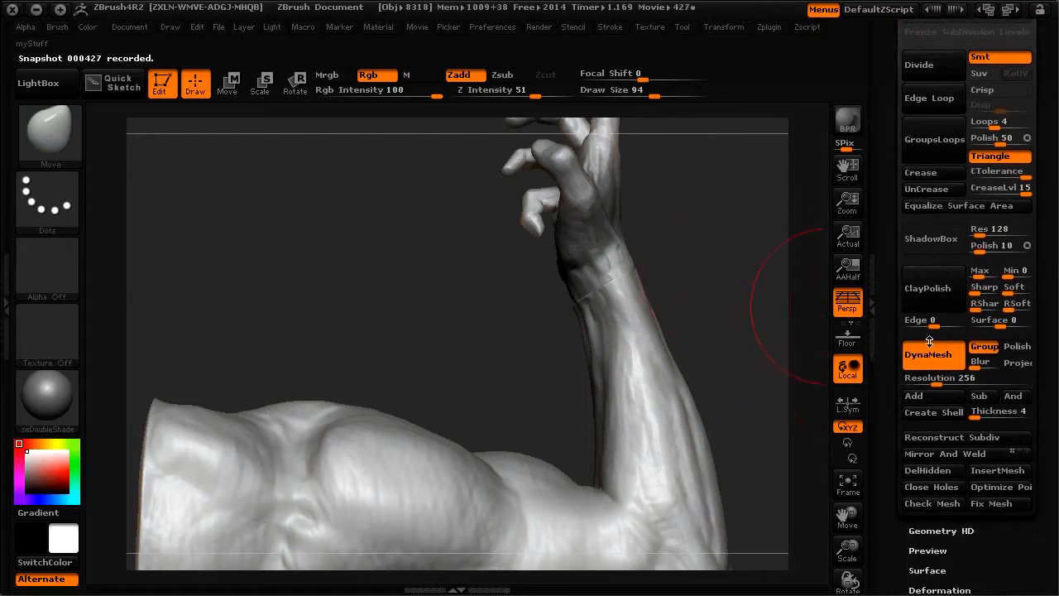
pyautogui.moveTo(695, 217)
pyautogui.mouseDown()
pyautogui.moveTo(675, 290)
pyautogui.moveTo(575, 333)
pyautogui.mouseUp()
pyautogui.moveTo(713, 362)
pyautogui.mouseDown()
pyautogui.moveTo(638, 267)
pyautogui.moveTo(686, 282)
pyautogui.mouseUp()
pyautogui.click(986, 347)
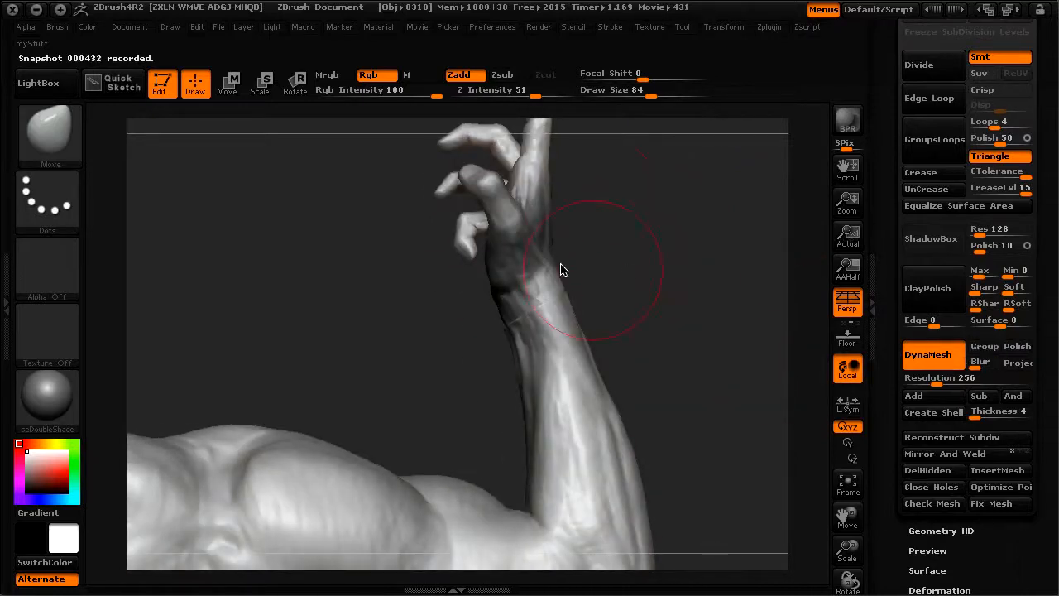
pyautogui.keyDown('ctrl'); pyautogui.moveTo(697, 299); pyautogui.dragTo(754, 349); pyautogui.keyUp('ctrl')
pyautogui.keyDown('ctrl'); pyautogui.moveTo(717, 319); pyautogui.dragTo(728, 368); pyautogui.keyUp('ctrl')
# - Smooth the ridge along the fused wrist seam
pyautogui.moveTo(731, 313)
pyautogui.mouseDown()
pyautogui.moveTo(546, 279)
pyautogui.moveTo(281, 315)
pyautogui.moveTo(301, 306)
pyautogui.moveTo(299, 319)
pyautogui.moveTo(303, 295)
pyautogui.moveTo(291, 304)
pyautogui.mouseUp()
pyautogui.moveTo(601, 336)
pyautogui.keyDown('shift'); pyautogui.mouseDown()
pyautogui.moveTo(557, 347)
pyautogui.moveTo(756, 350)
pyautogui.moveTo(693, 344)
pyautogui.mouseUp(); pyautogui.keyUp('shift')
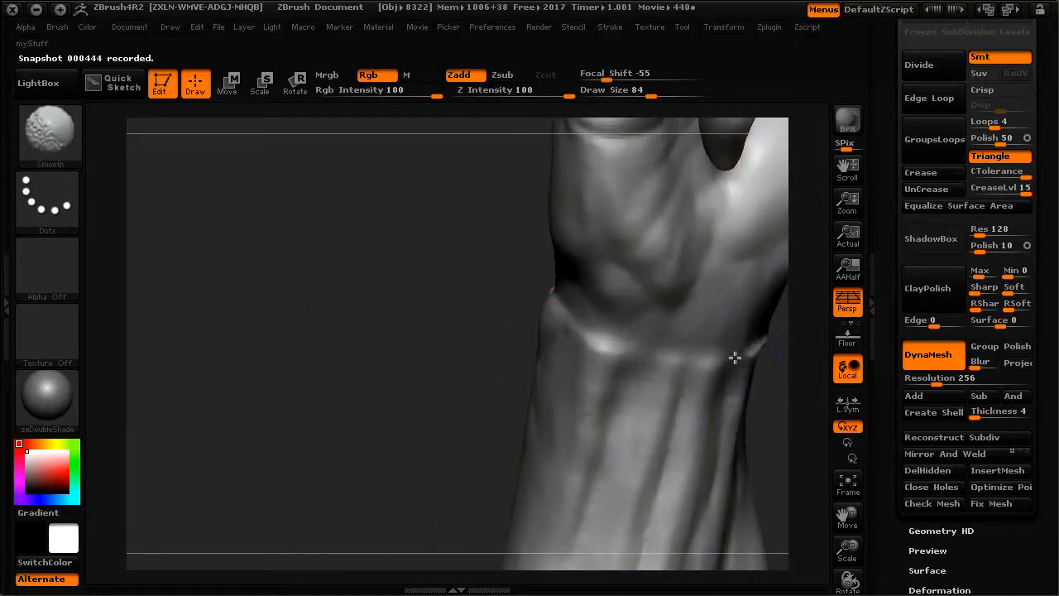
pyautogui.moveTo(376, 315)
pyautogui.mouseDown()
pyautogui.moveTo(643, 307)
pyautogui.moveTo(463, 287)
pyautogui.moveTo(461, 251)
pyautogui.moveTo(383, 284)
pyautogui.moveTo(262, 220)
pyautogui.moveTo(313, 266)
pyautogui.moveTo(372, 286)
pyautogui.mouseUp()
pyautogui.moveTo(277, 286)
pyautogui.mouseDown()
pyautogui.moveTo(304, 320)
pyautogui.moveTo(363, 320)
pyautogui.mouseUp()
# - Set up the ClayTubes brush with Draw Size 54, Z Intensity 11 and the square Alpha 28
pyautogui.press('[')
pyautogui.press('b')
pyautogui.press('c')
pyautogui.press('t')
pyautogui.keyDown('alt'); pyautogui.moveTo(302, 363); pyautogui.dragTo(256, 421); pyautogui.keyUp('alt')
pyautogui.press('[')
pyautogui.press('[')
pyautogui.moveTo(436, 384)
pyautogui.mouseDown()
pyautogui.moveTo(478, 315)
pyautogui.moveTo(481, 289)
pyautogui.mouseUp()
pyautogui.moveTo(524, 95); pyautogui.dragTo(491, 97)
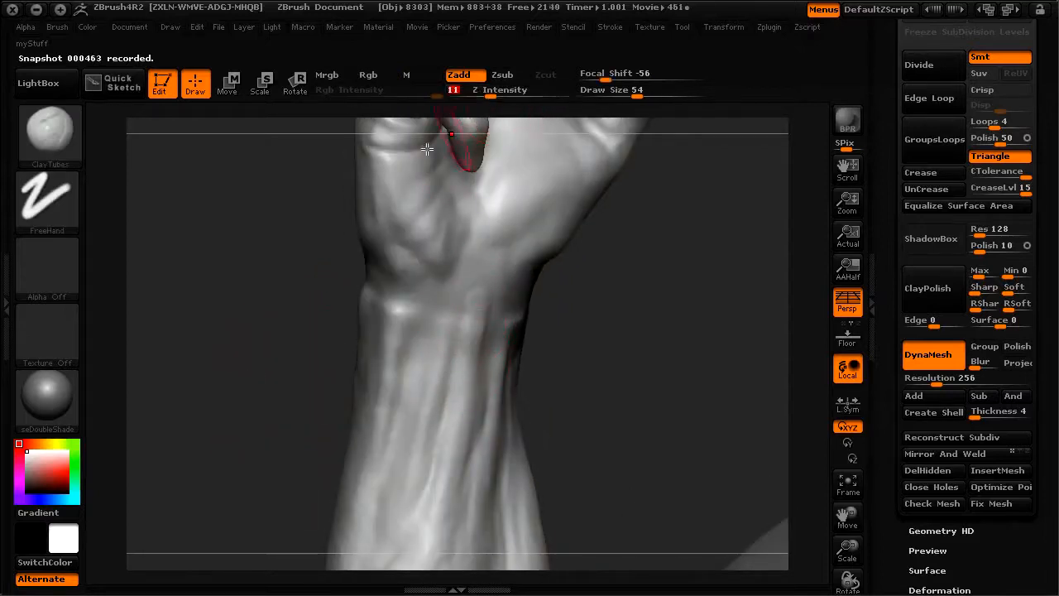
pyautogui.click(47, 267)
pyautogui.click(333, 284)
# - Build up ClayTubes strokes across the wrist seam to blend the hand into the forearm's forms
pyautogui.moveTo(231, 328); pyautogui.dragTo(403, 302)
pyautogui.moveTo(401, 350); pyautogui.dragTo(387, 342)
pyautogui.moveTo(423, 306)
pyautogui.mouseDown()
pyautogui.moveTo(402, 355)
pyautogui.moveTo(410, 293)
pyautogui.mouseUp()
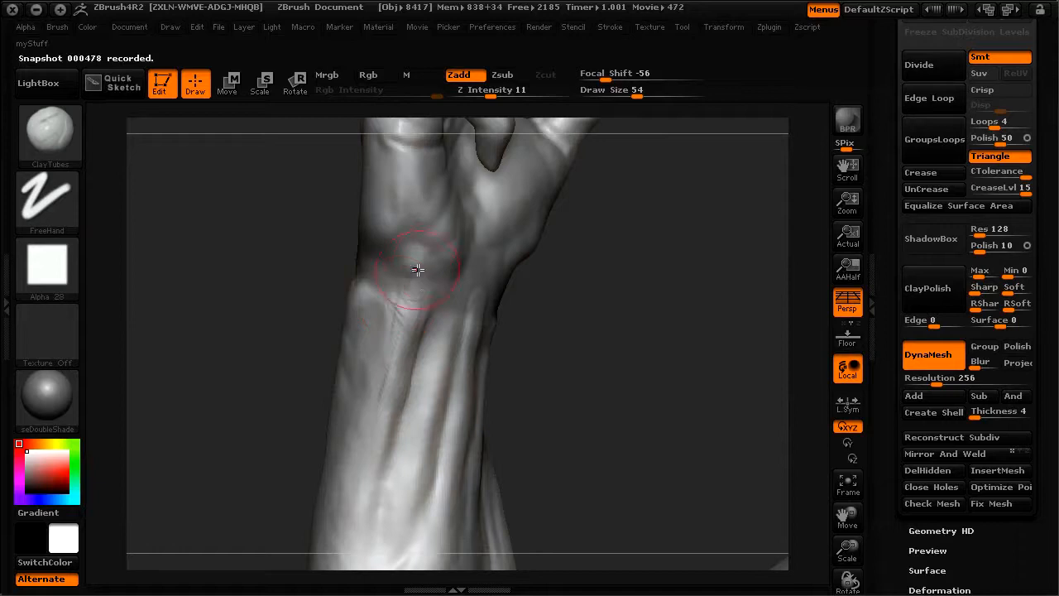
# - Set the Draw Size to 34 and sculpt over the seam on the outer side and back of the wrist
pyautogui.moveTo(235, 310)
pyautogui.mouseDown()
pyautogui.moveTo(227, 293)
pyautogui.moveTo(395, 284)
pyautogui.moveTo(383, 270)
pyautogui.moveTo(390, 256)
pyautogui.moveTo(364, 323)
pyautogui.mouseUp()
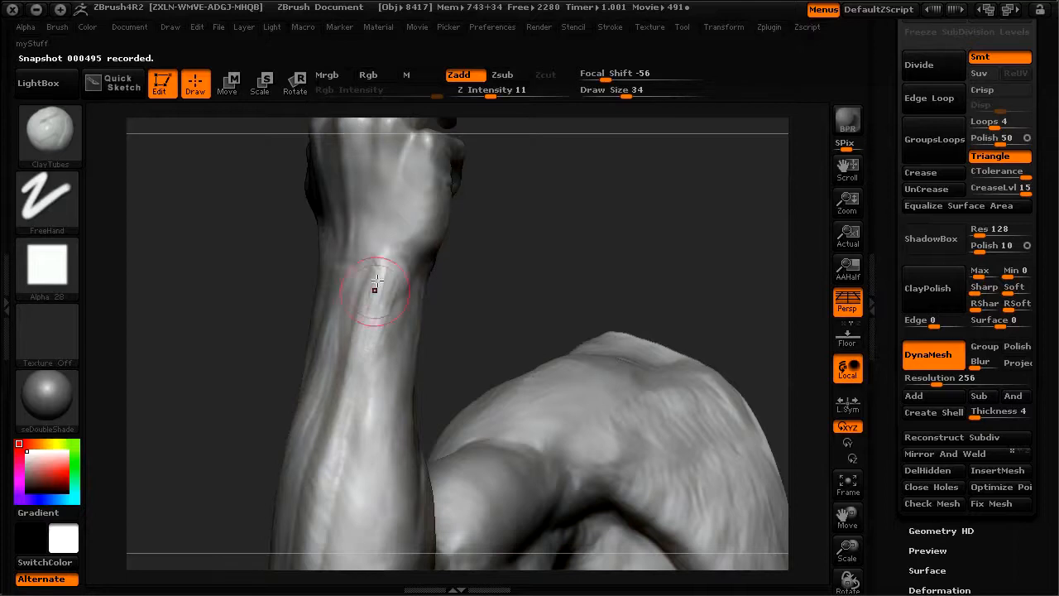
pyautogui.moveTo(298, 248)
pyautogui.mouseDown()
pyautogui.moveTo(184, 215)
pyautogui.moveTo(227, 295)
pyautogui.moveTo(321, 273)
pyautogui.moveTo(275, 215)
pyautogui.mouseUp()
pyautogui.moveTo(352, 225)
pyautogui.mouseDown()
pyautogui.moveTo(348, 189)
pyautogui.moveTo(341, 205)
pyautogui.mouseUp()
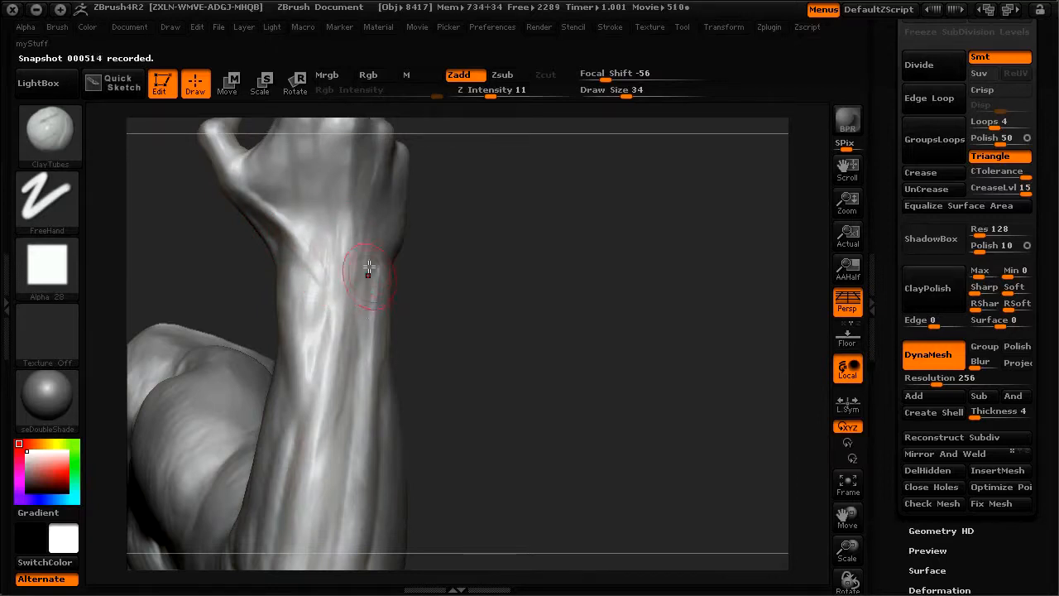
# - Blend the seam on the thumb and palm sides of the wrist with ClayTubes, raising the Draw Size to 44
pyautogui.moveTo(612, 415); pyautogui.dragTo(489, 396)
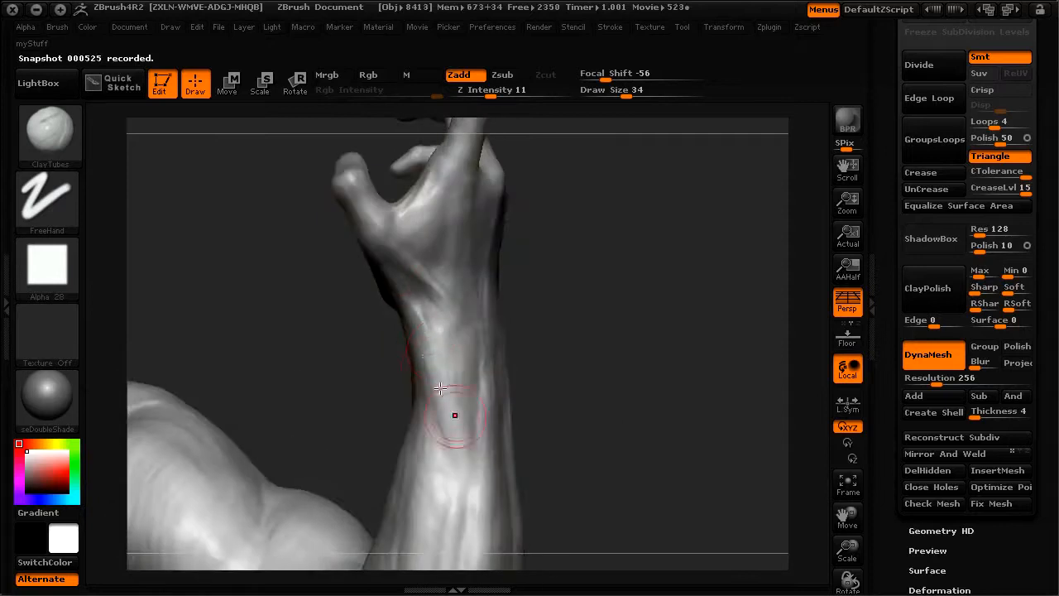
pyautogui.moveTo(451, 399); pyautogui.dragTo(205, 182)
pyautogui.moveTo(239, 304)
pyautogui.mouseDown()
pyautogui.moveTo(307, 397)
pyautogui.moveTo(257, 350)
pyautogui.moveTo(191, 357)
pyautogui.moveTo(250, 384)
pyautogui.moveTo(372, 379)
pyautogui.mouseUp()
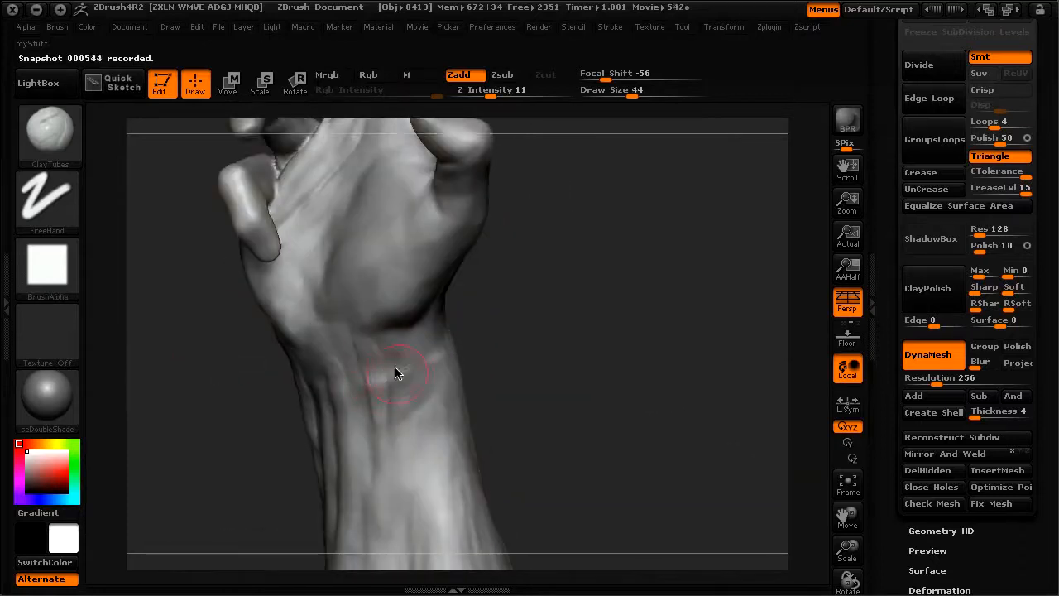
# - Switch to the Move brush and adjust the contour of the wrist and forearm
pyautogui.moveTo(228, 382); pyautogui.dragTo(310, 431)
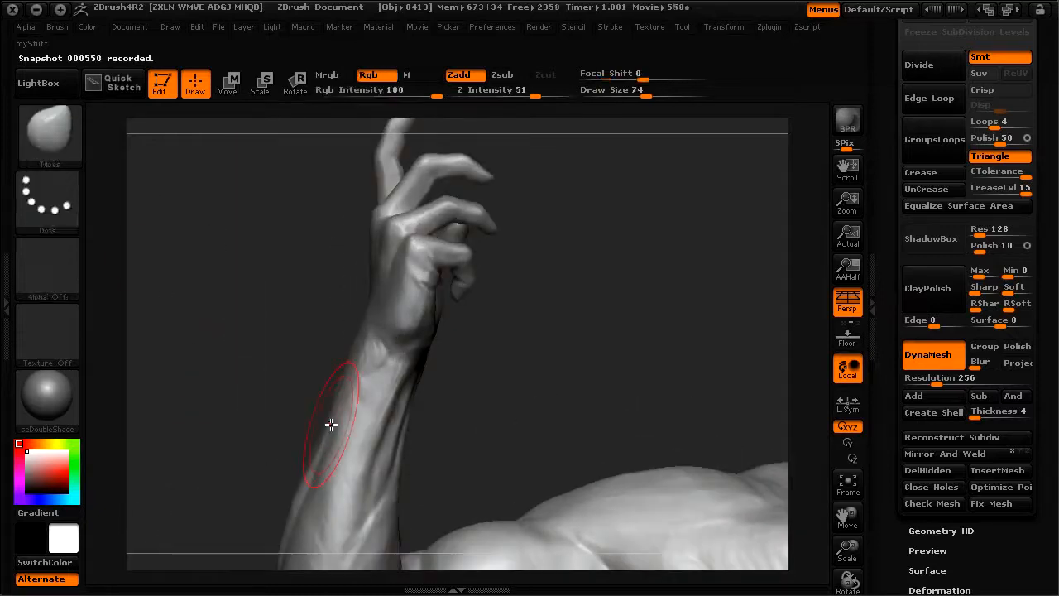
pyautogui.moveTo(253, 337)
pyautogui.mouseDown()
pyautogui.moveTo(362, 389)
pyautogui.moveTo(256, 278)
pyautogui.moveTo(302, 338)
pyautogui.moveTo(286, 386)
pyautogui.moveTo(421, 429)
pyautogui.mouseUp()
pyautogui.press('[')
pyautogui.press('[')
pyautogui.press('[')
# - Examine the merged hand and arm as a whole from the side
pyautogui.moveTo(256, 405); pyautogui.dragTo(510, 295)
pyautogui.moveTo(554, 252); pyautogui.dragTo(598, 270)
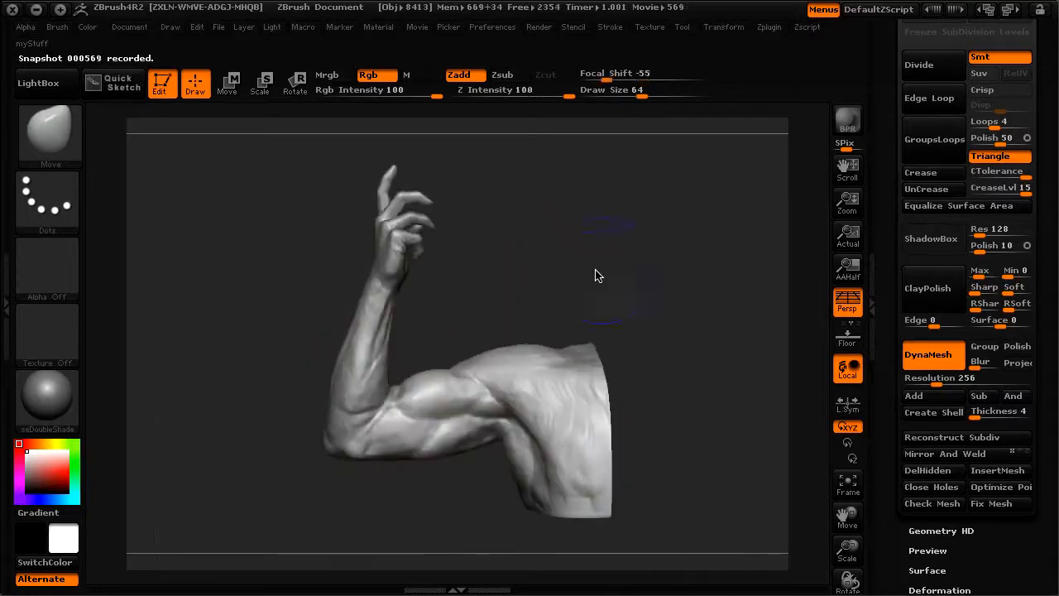
pyautogui.moveTo(534, 248); pyautogui.dragTo(607, 267)
pyautogui.moveTo(893, 269); pyautogui.dragTo(894, 381)
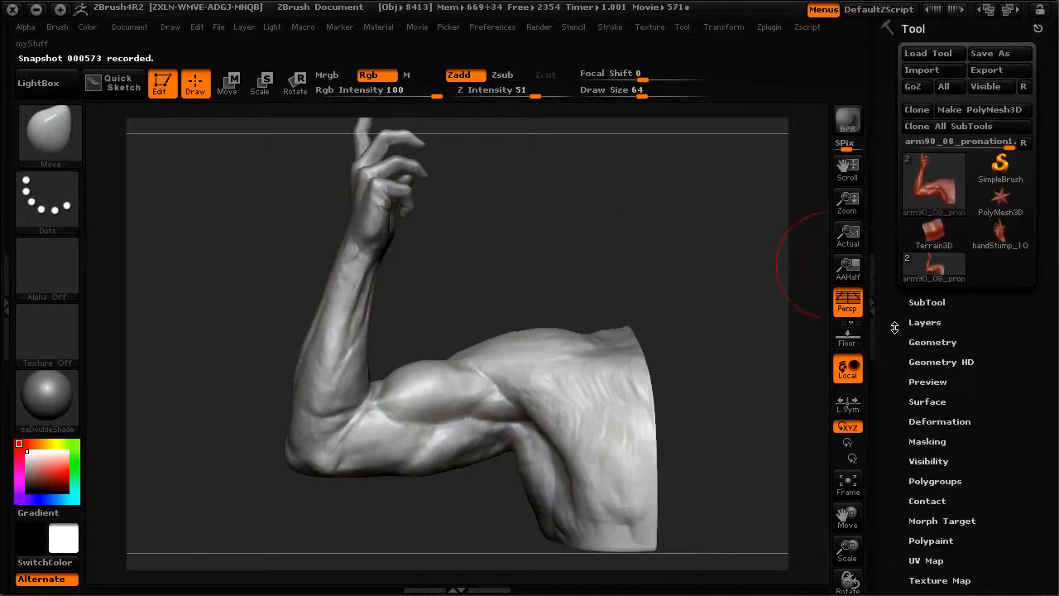